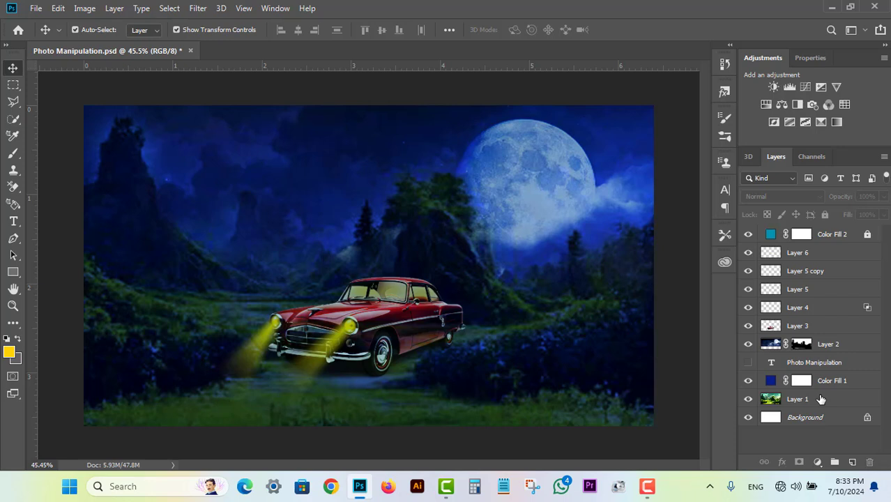
# Step: Create a new 1920 × 1080 pixel document at 300 pixels/inch named "Photo Manipulation"
pyautogui.click(36, 8)
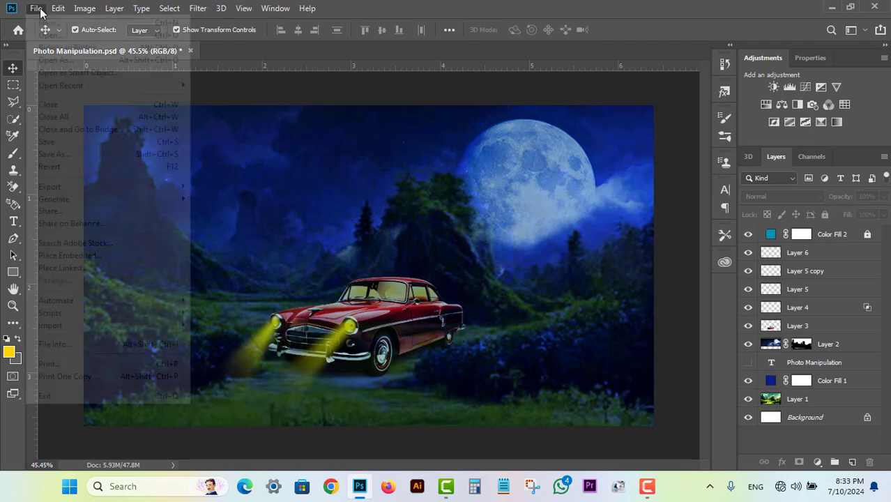
pyautogui.click(55, 25)
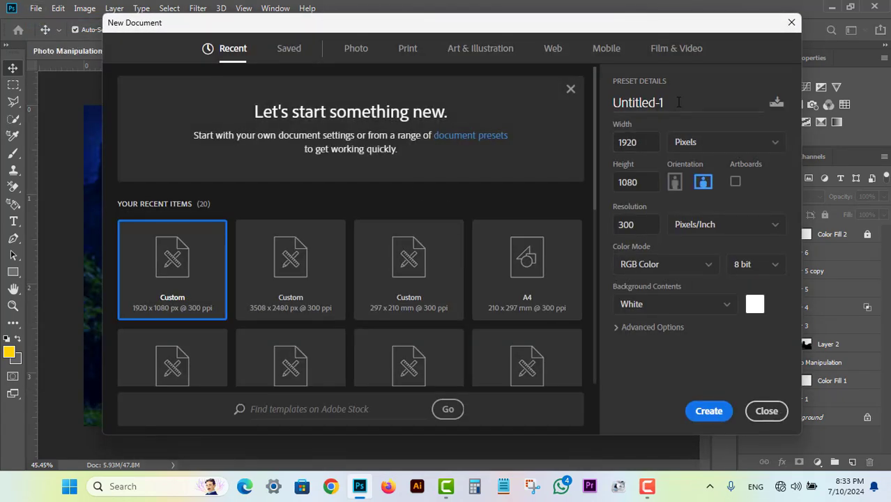
pyautogui.click(678, 102)
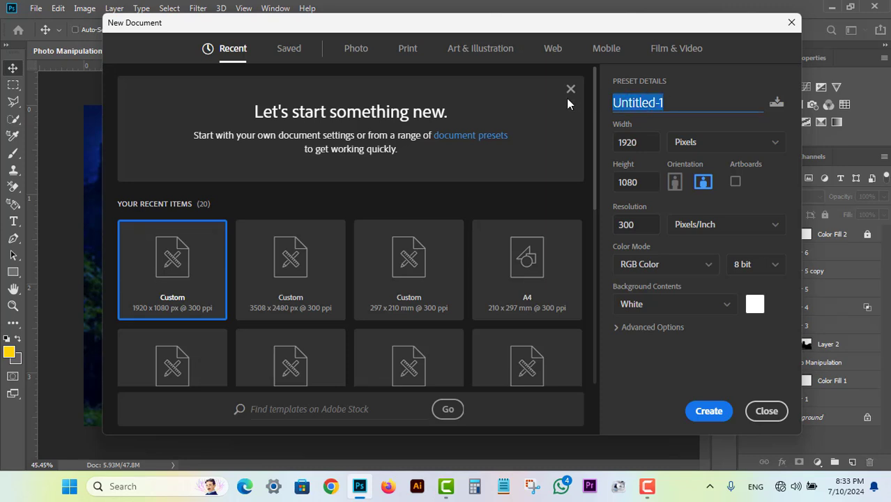
pyautogui.write('Photo Manipulation')
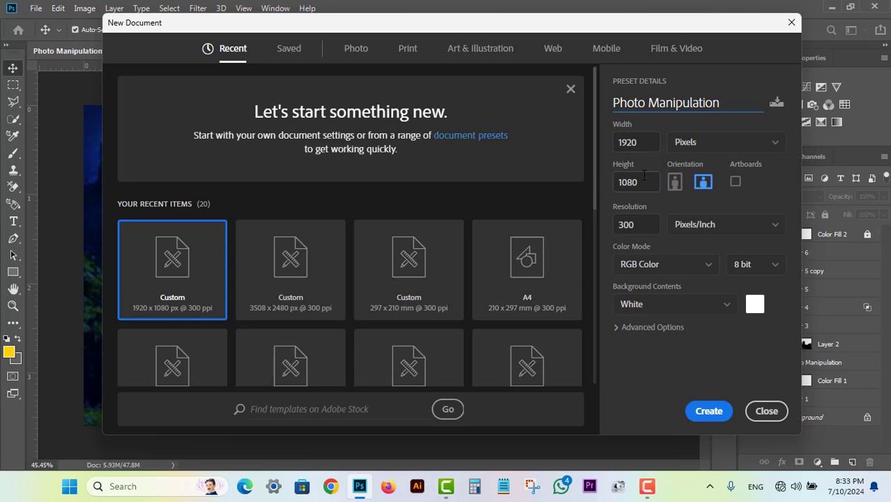
pyautogui.click(708, 411)
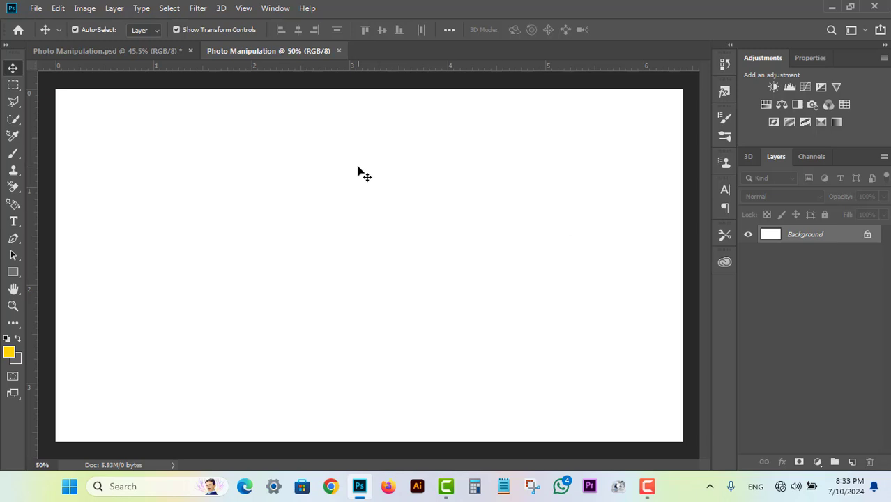
pyautogui.scroll(-2, 358, 166)
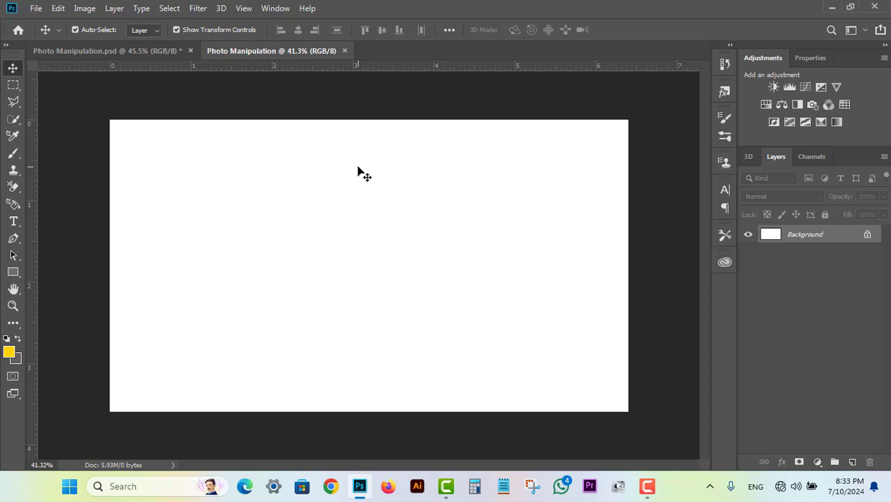
# Step: Open the green landscape picture "images" and copy it into the new Photo Manipulation document as a layer
pyautogui.click(35, 8)
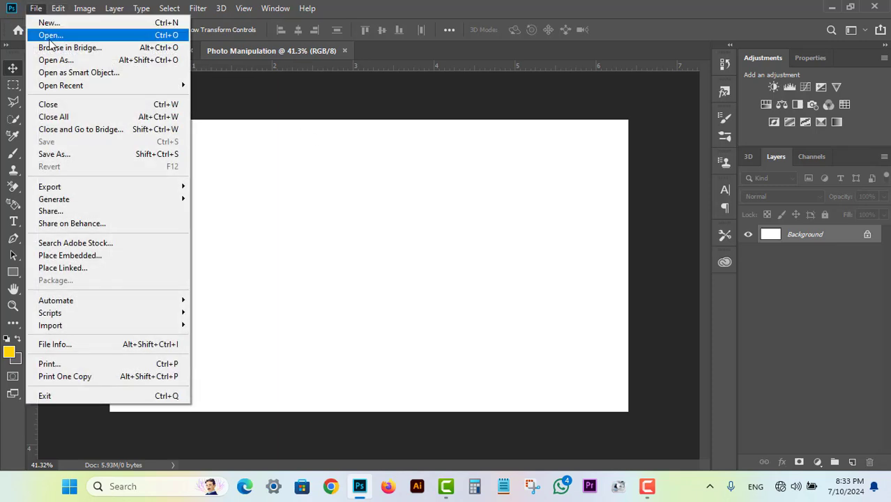
pyautogui.click(50, 35)
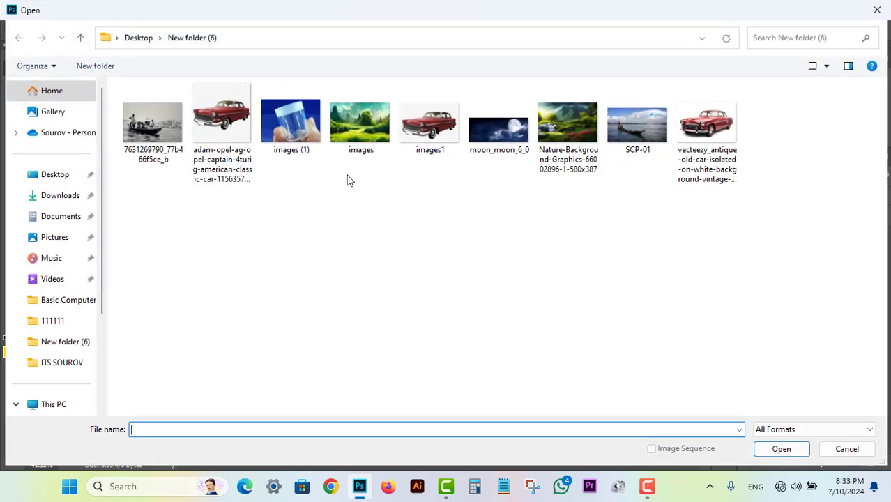
pyautogui.click(366, 124)
pyautogui.click(790, 447)
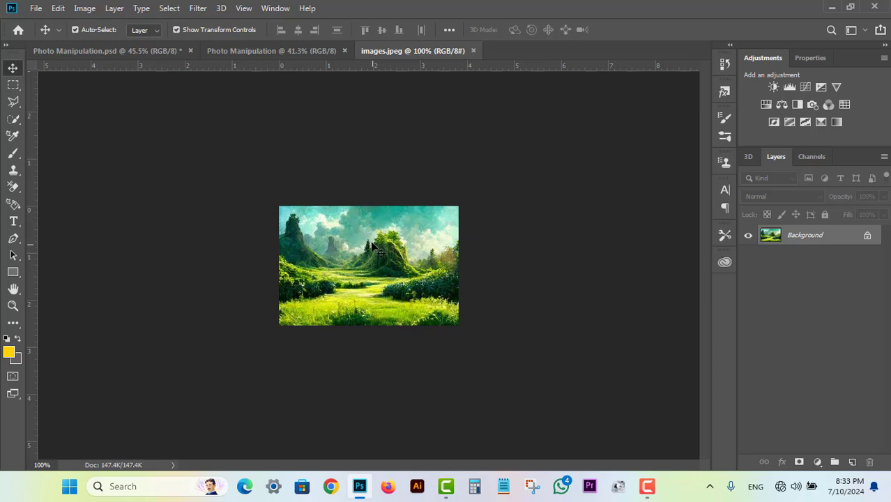
pyautogui.moveTo(371, 244); pyautogui.dragTo(330, 243)
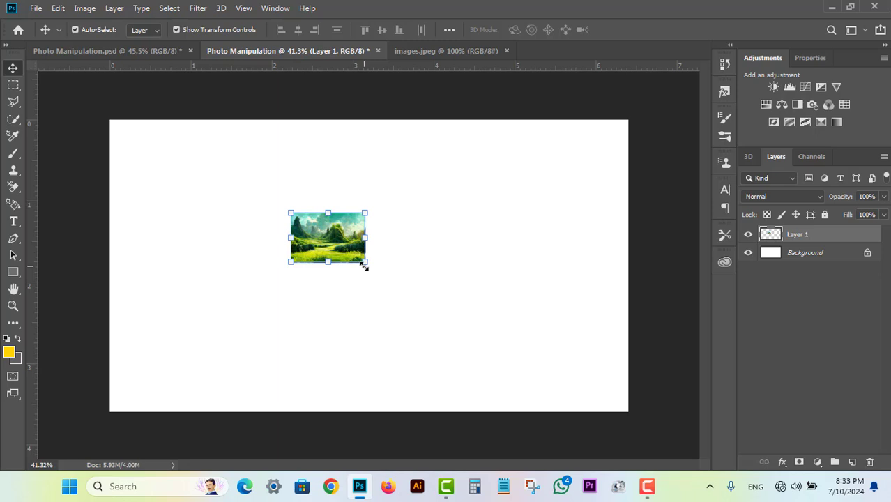
# Step: Close the images.jpeg document and return to the new Photo Manipulation document
pyautogui.click(428, 59)
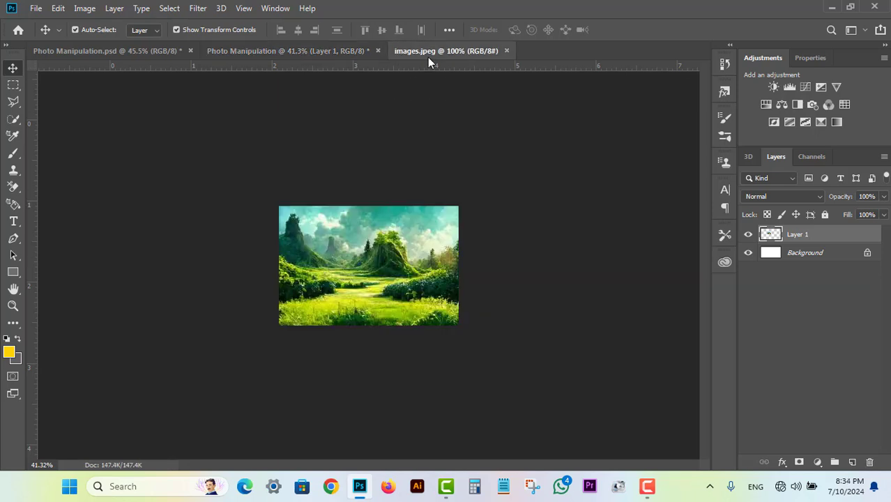
pyautogui.click(338, 54)
pyautogui.click(475, 53)
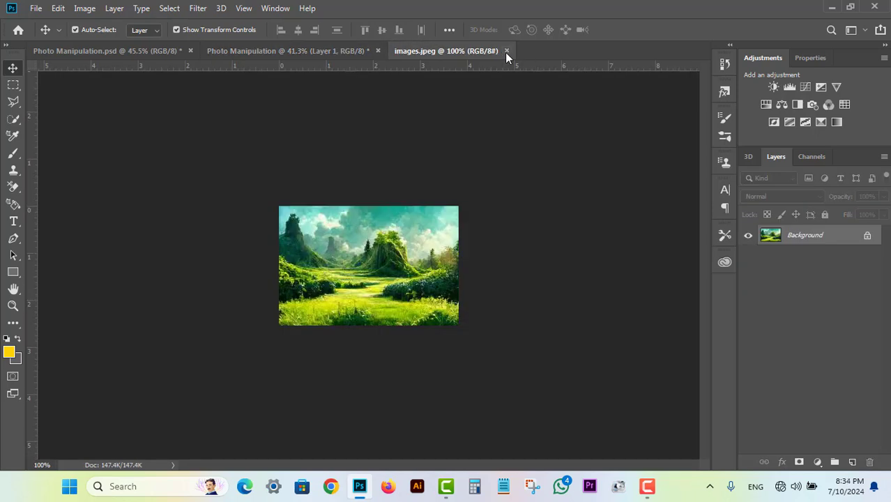
pyautogui.click(506, 51)
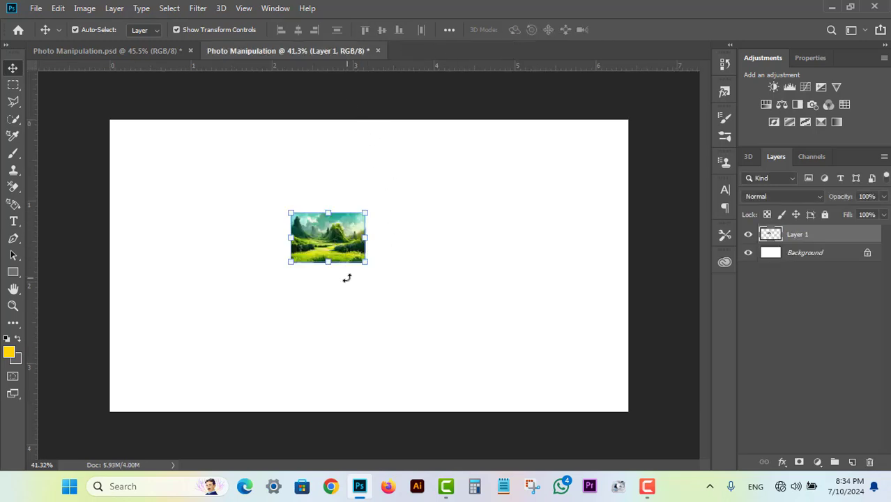
# Step: Scale the landscape layer to about 727% and position it so that it covers the whole canvas
pyautogui.moveTo(365, 261); pyautogui.dragTo(632, 438)
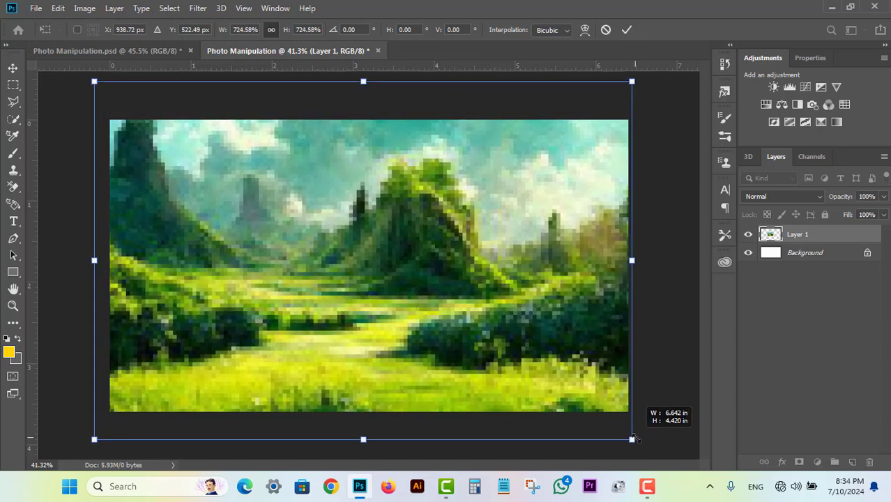
pyautogui.moveTo(502, 286)
pyautogui.mouseDown()
pyautogui.moveTo(517, 311)
pyautogui.moveTo(493, 280)
pyautogui.moveTo(493, 301)
pyautogui.moveTo(494, 283)
pyautogui.mouseUp()
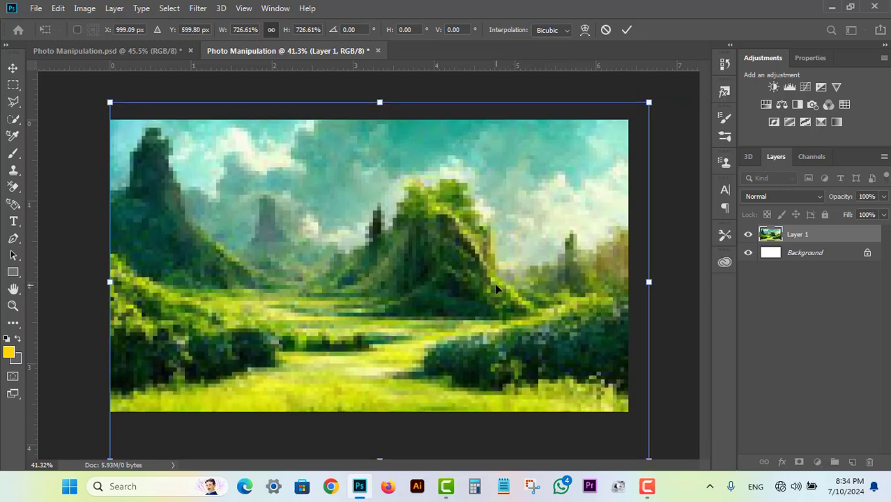
pyautogui.press('Return')
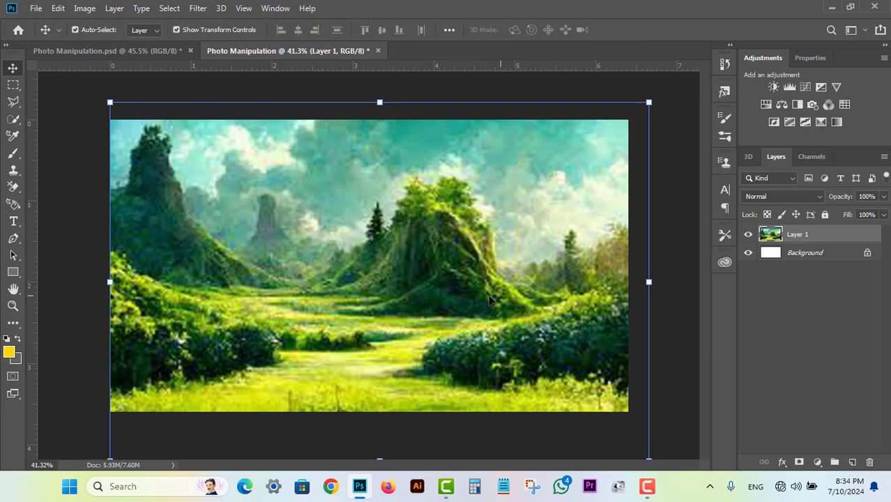
pyautogui.hotkey('ctrl', '-')
pyautogui.moveTo(578, 412); pyautogui.dragTo(568, 395)
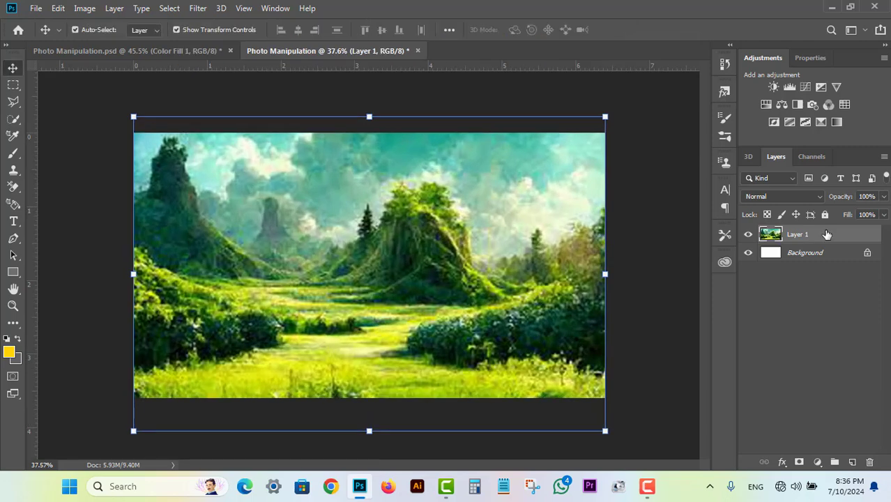
pyautogui.click(815, 350)
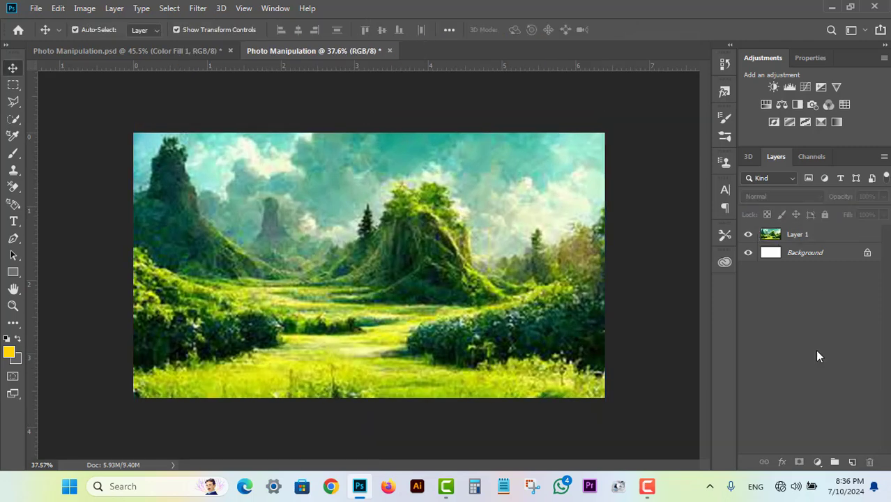
pyautogui.click(817, 462)
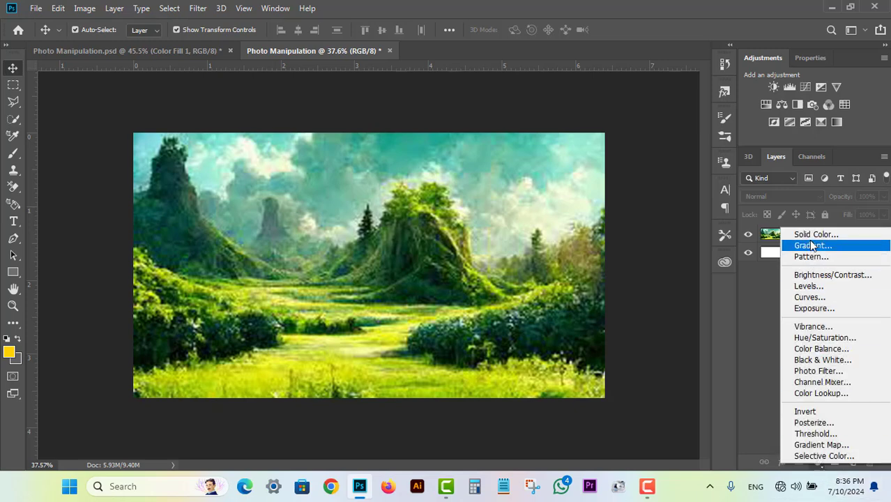
pyautogui.click(810, 239)
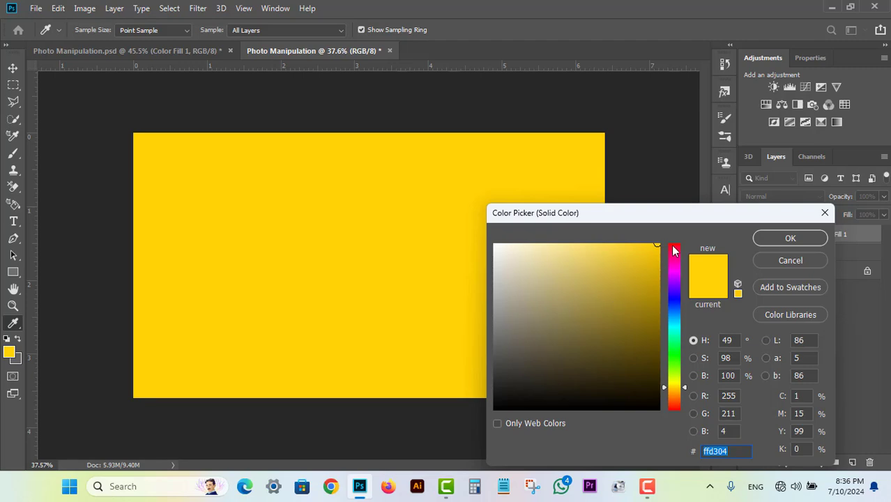
pyautogui.click(798, 269)
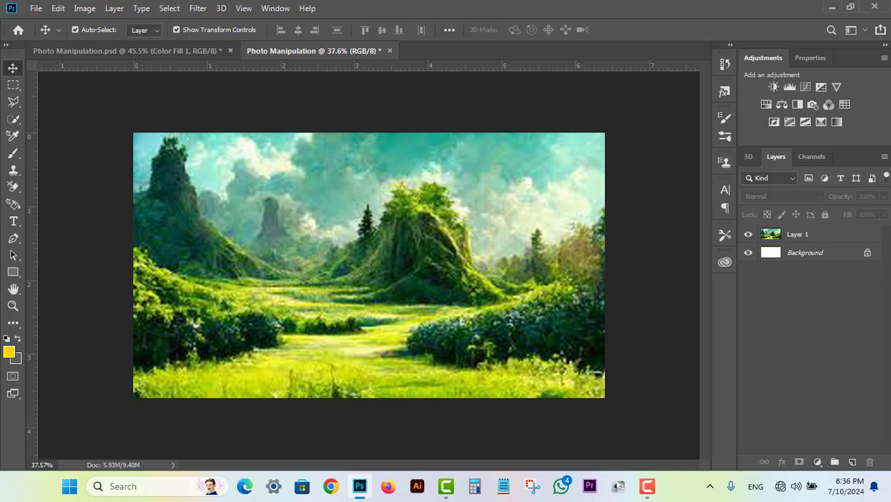
# Step: Darken the landscape's shadows with a Levels adjustment, setting the black input level to 22
pyautogui.click(808, 242)
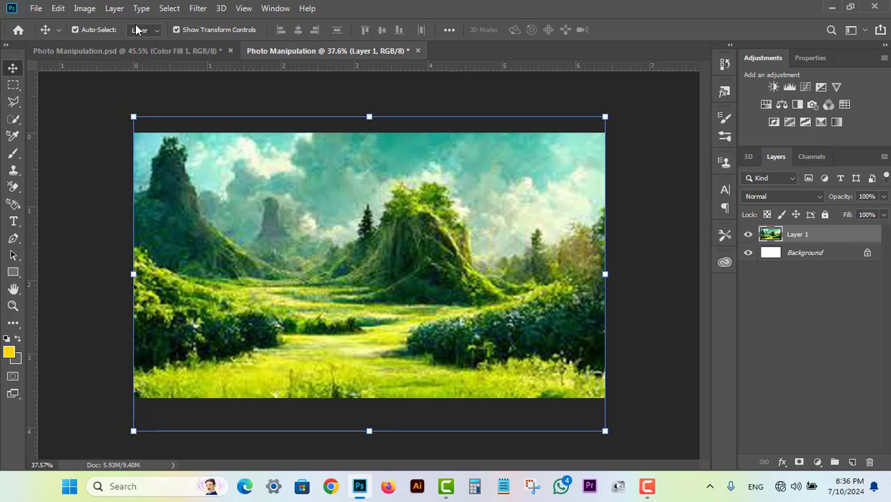
pyautogui.click(89, 10)
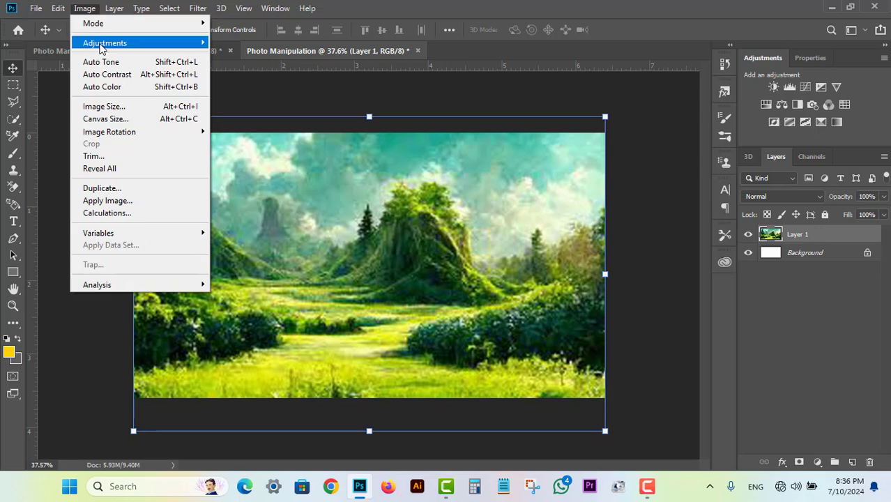
pyautogui.moveTo(103, 46)
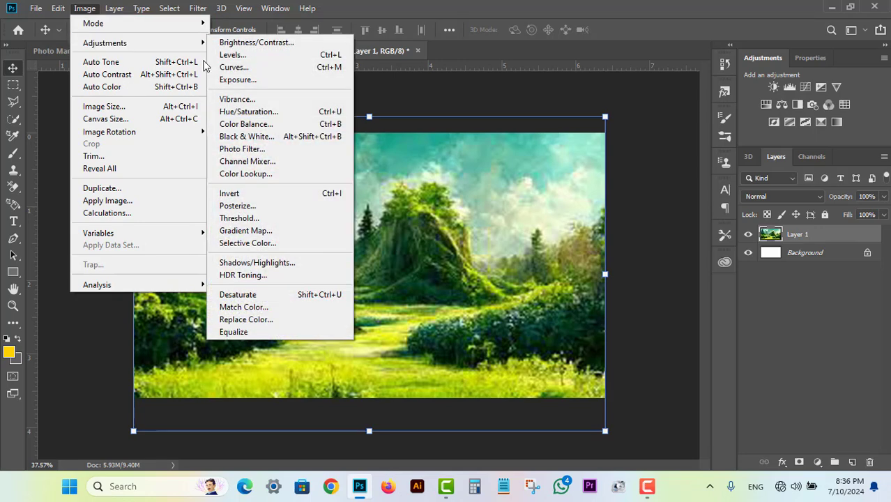
pyautogui.click(249, 60)
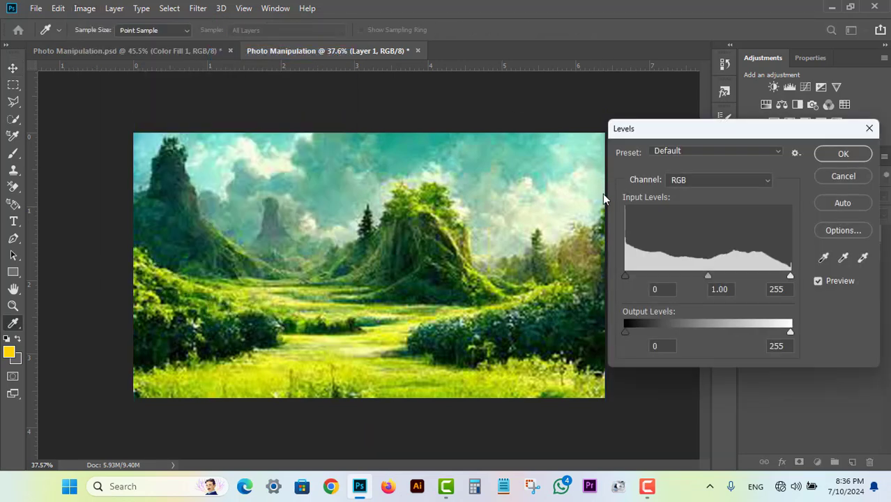
pyautogui.moveTo(624, 278); pyautogui.dragTo(640, 278)
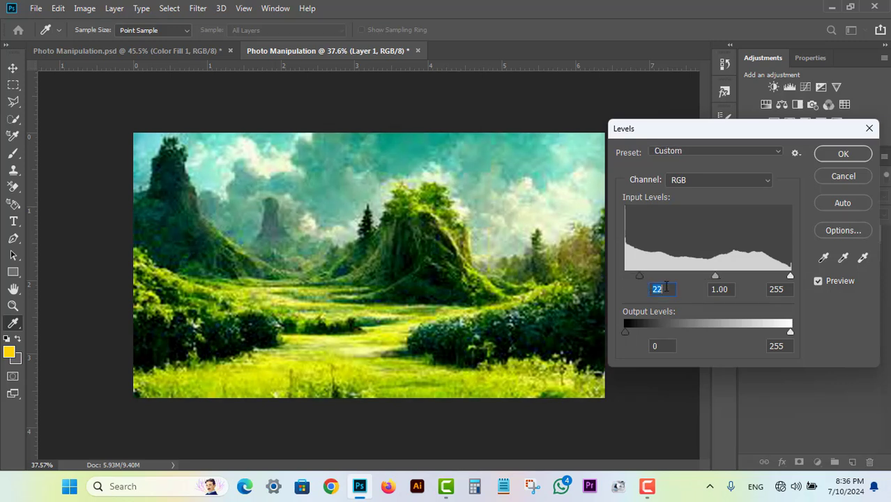
pyautogui.click(844, 153)
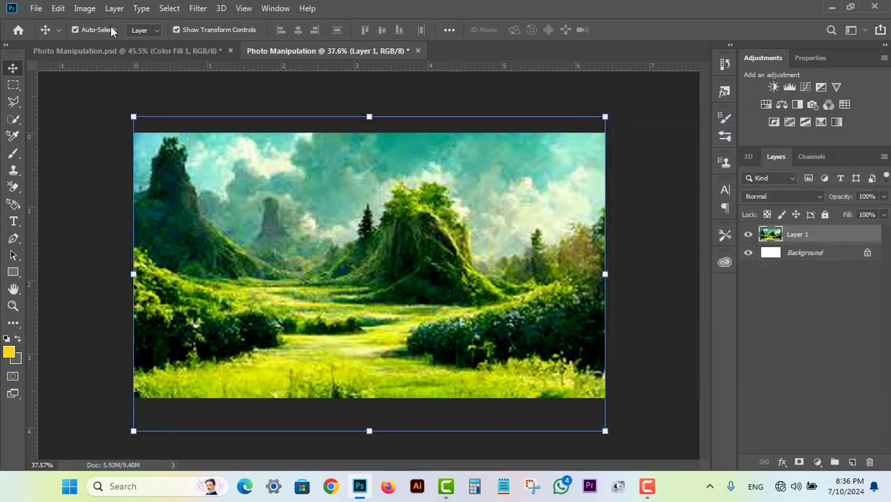
# Step: Darken the landscape's midtones with a Curves adjustment, pulling the RGB curve down to input 149, output 107
pyautogui.click(82, 9)
pyautogui.moveTo(87, 42)
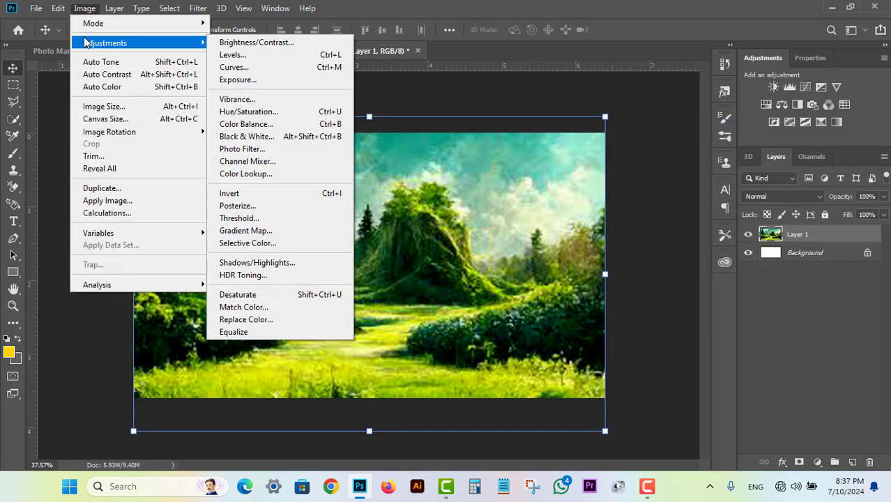
pyautogui.click(274, 69)
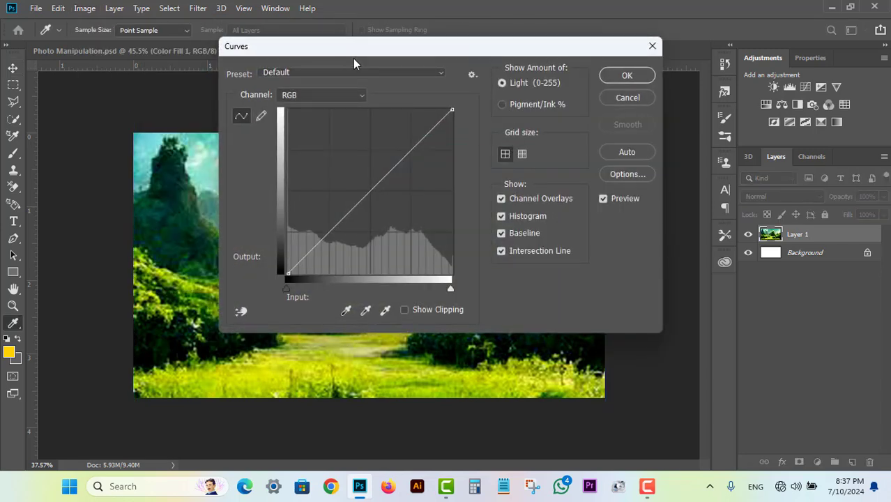
pyautogui.moveTo(353, 59); pyautogui.dragTo(512, 88)
pyautogui.moveTo(525, 219); pyautogui.dragTo(542, 234)
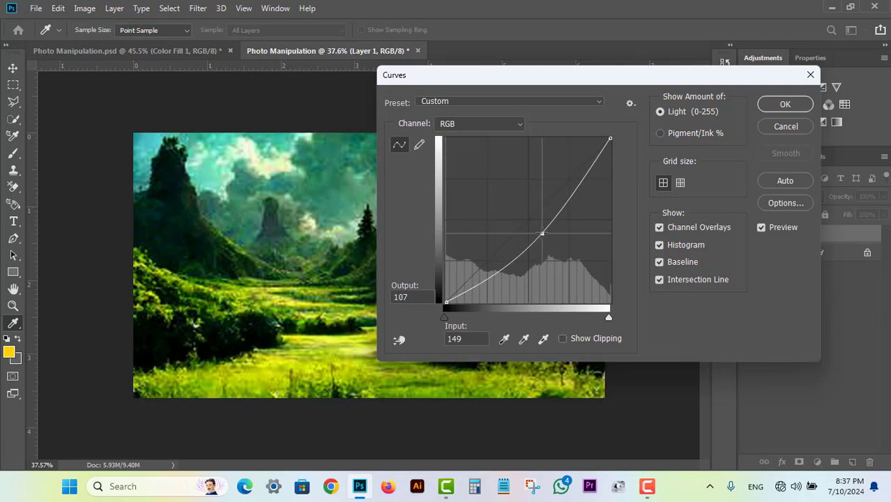
pyautogui.click(764, 106)
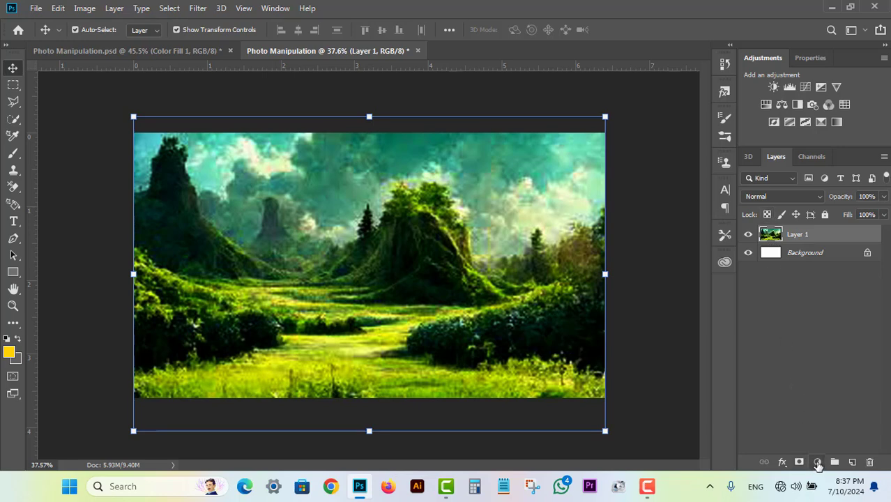
# Step: Add a dark blue Solid Color fill layer above the landscape layer
pyautogui.click(817, 465)
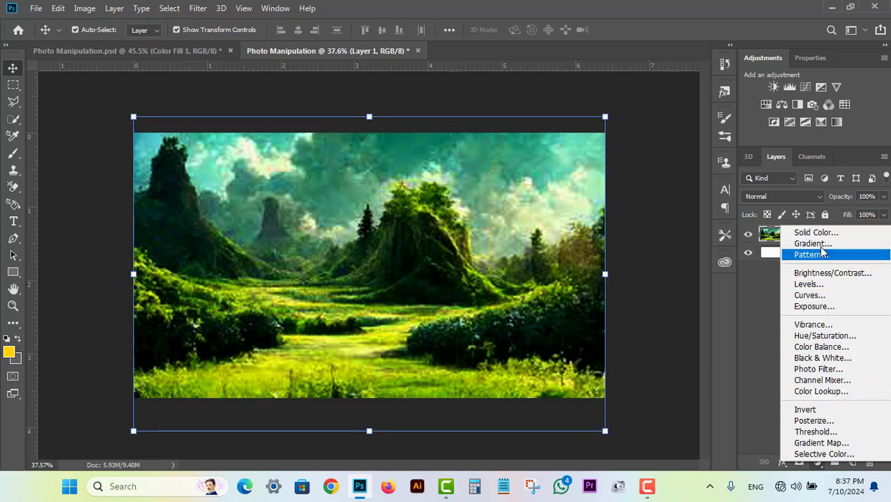
pyautogui.click(822, 235)
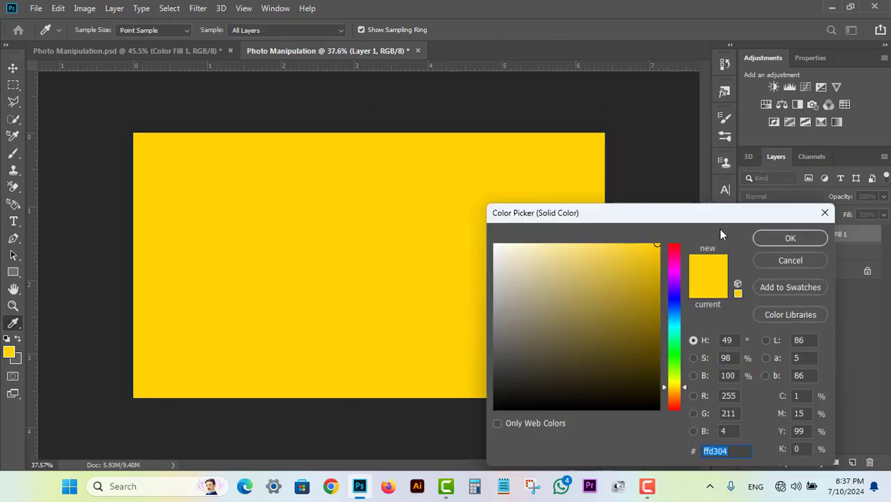
pyautogui.click(674, 306)
pyautogui.moveTo(651, 298); pyautogui.dragTo(651, 349)
pyautogui.click(788, 240)
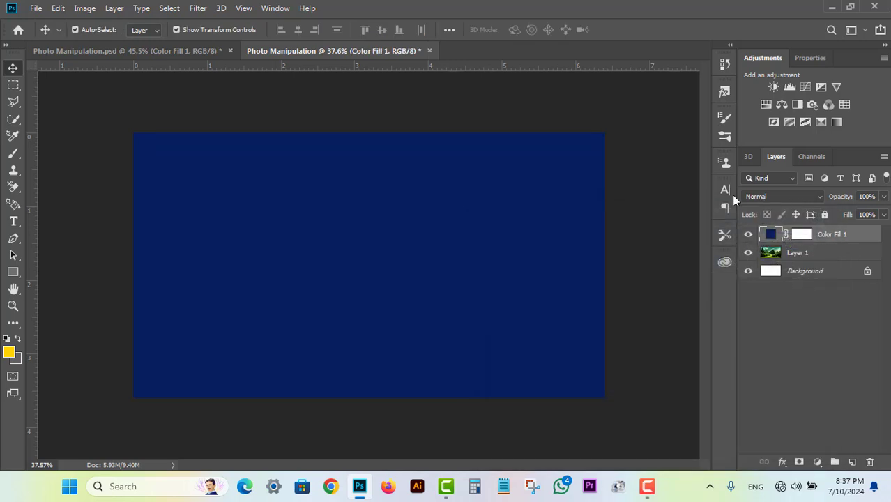
# Step: Set the blend mode of the blue Solid Color fill layer to Hard Light
pyautogui.click(776, 198)
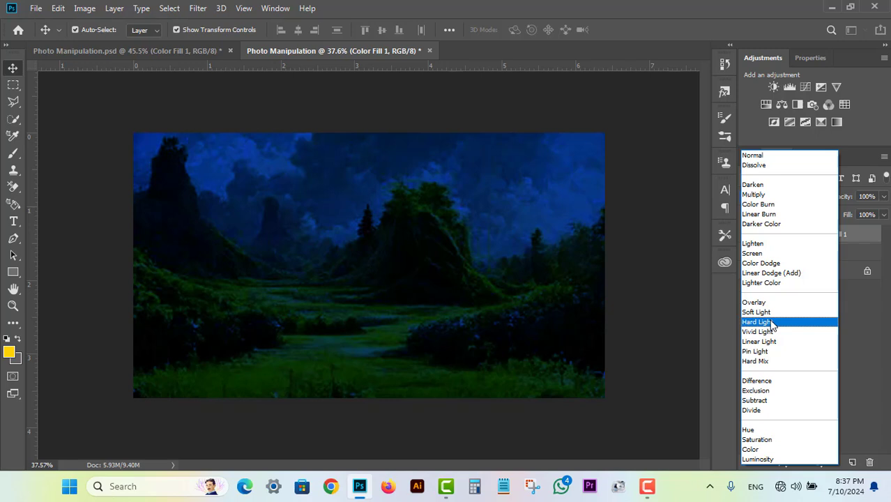
pyautogui.click(779, 325)
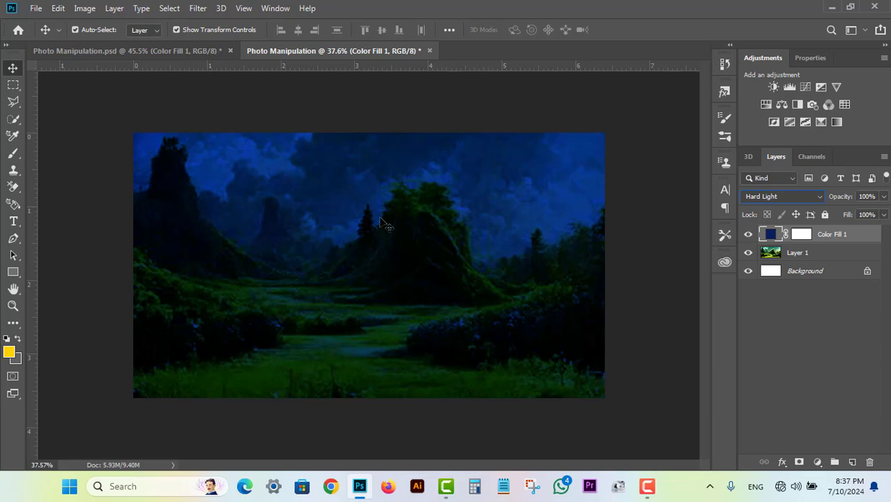
# Step: Open moon_moon_6_0.jpg and copy the moon image into the Photo Manipulation document, directly above the landscape layer
pyautogui.click(36, 8)
pyautogui.click(39, 34)
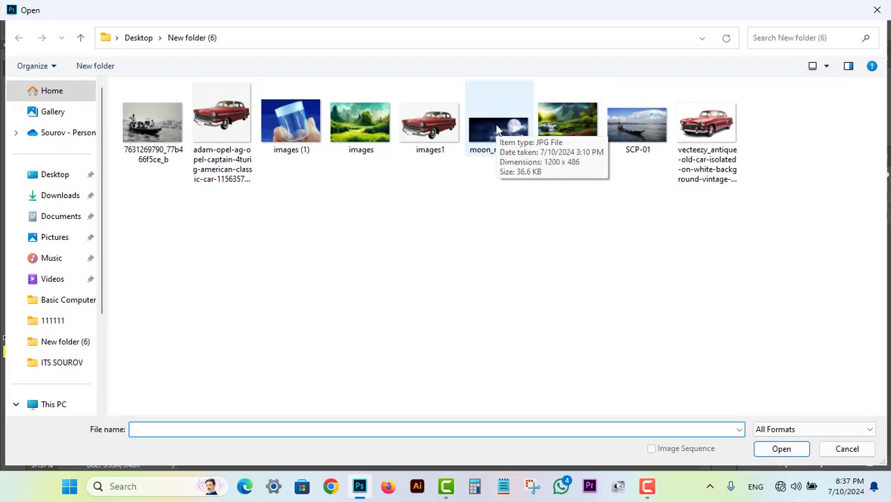
pyautogui.doubleClick(495, 125)
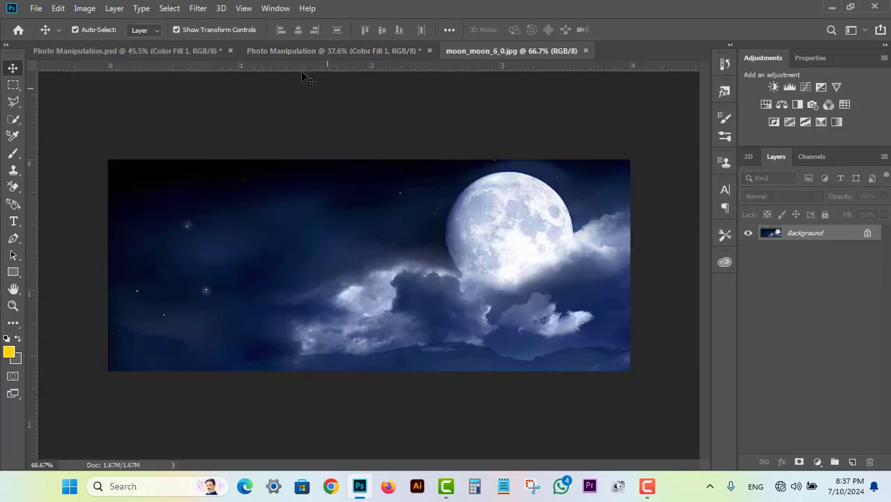
pyautogui.click(375, 52)
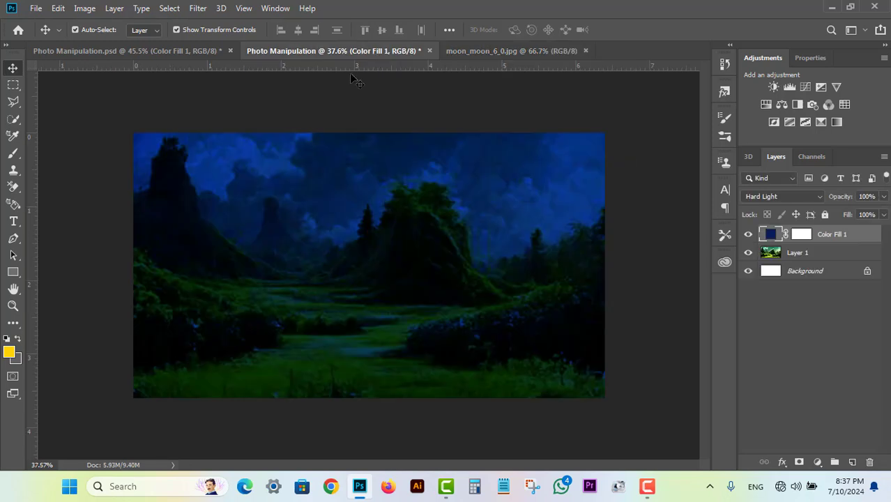
pyautogui.moveTo(805, 263); pyautogui.dragTo(330, 172)
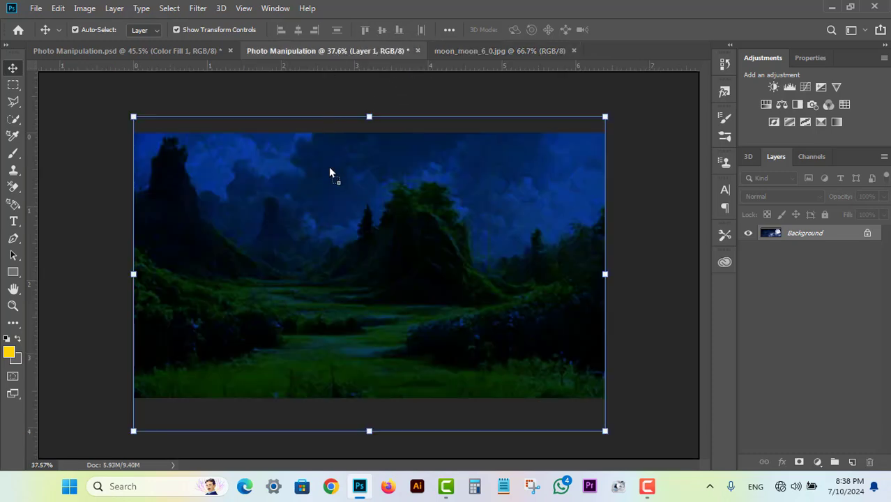
pyautogui.moveTo(331, 252); pyautogui.dragTo(330, 256)
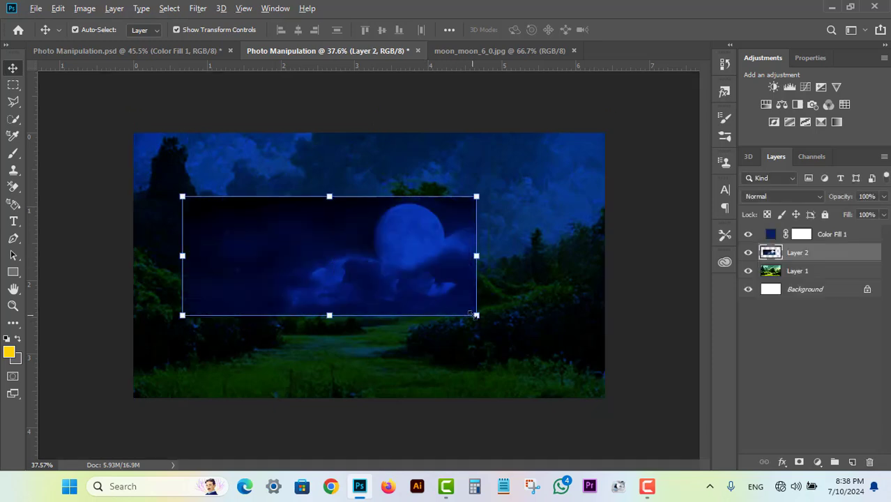
# Step: Scale up the moon image proportionally and position it to span the canvas width, flush with the canvas's upper edge
pyautogui.moveTo(471, 314); pyautogui.dragTo(540, 373)
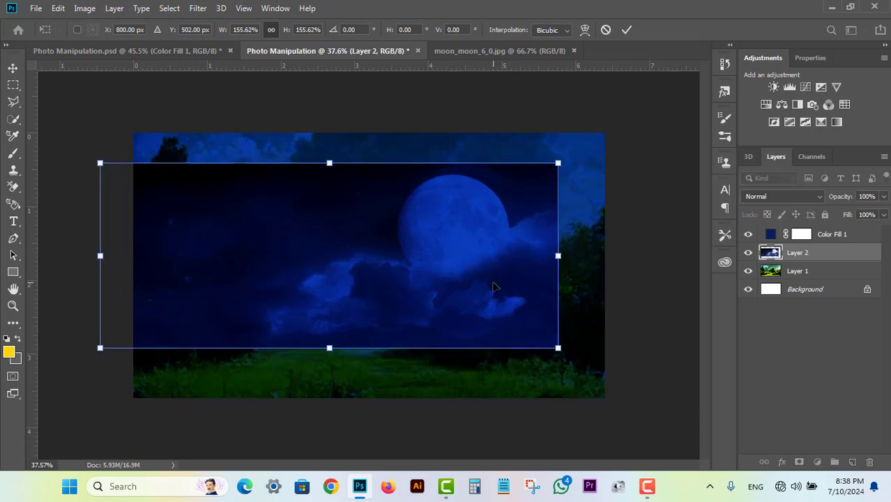
pyautogui.moveTo(495, 286); pyautogui.dragTo(526, 254)
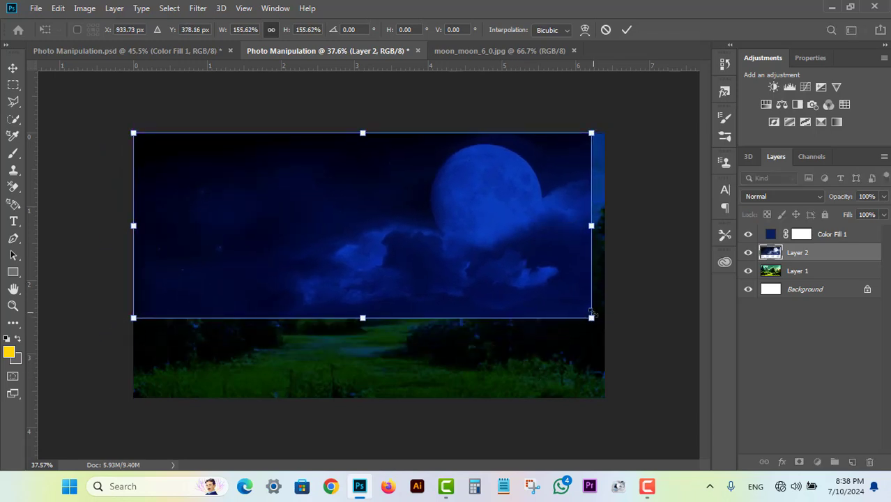
pyautogui.moveTo(592, 318); pyautogui.dragTo(579, 302)
pyautogui.press('Return')
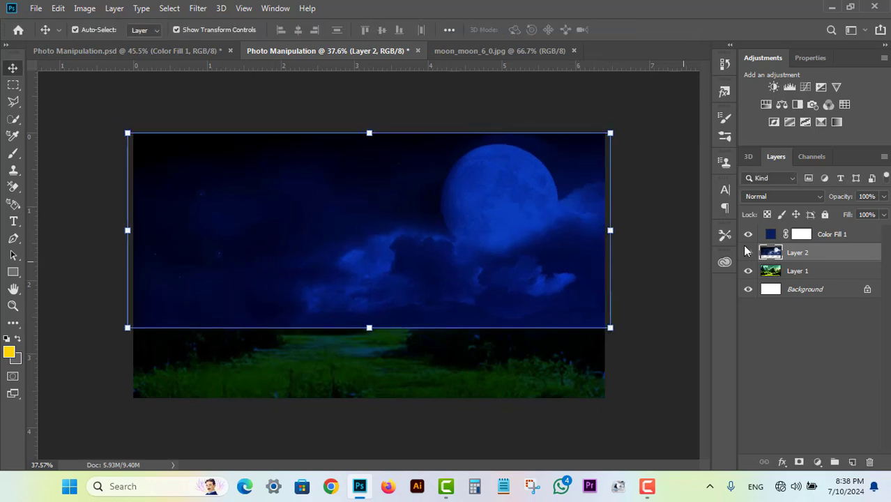
# Step: Try the moon layer above the blue fill layer, and move it back beneath the fill layer
pyautogui.moveTo(823, 254); pyautogui.dragTo(821, 229)
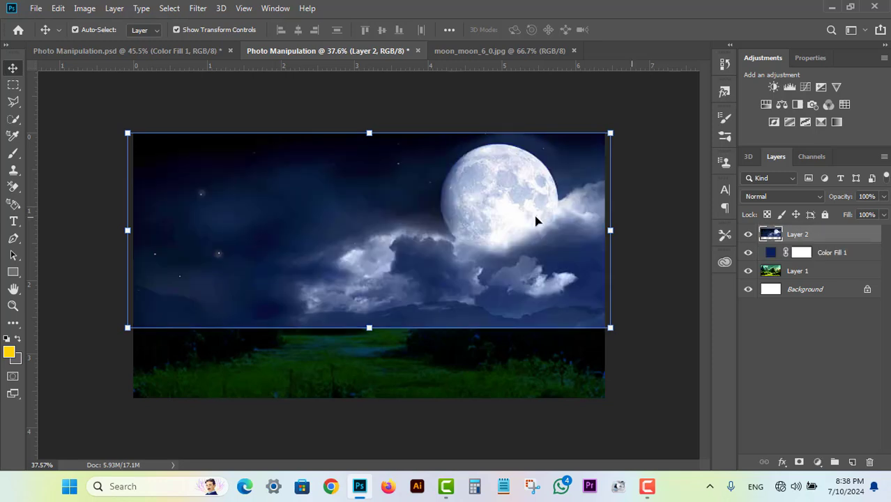
pyautogui.click(666, 296)
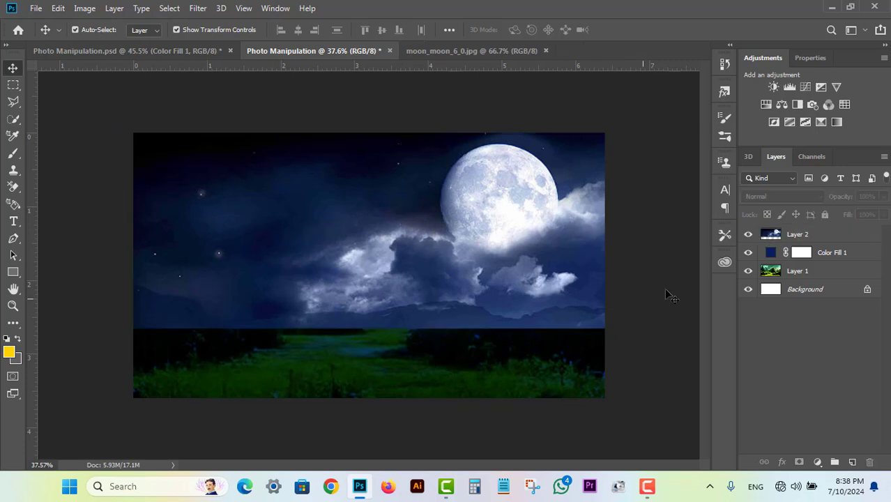
pyautogui.click(781, 239)
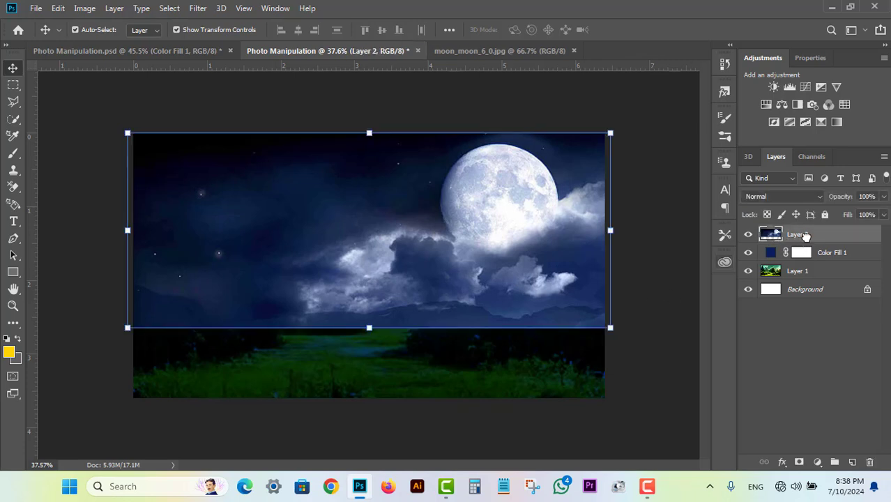
pyautogui.moveTo(805, 236); pyautogui.dragTo(805, 257)
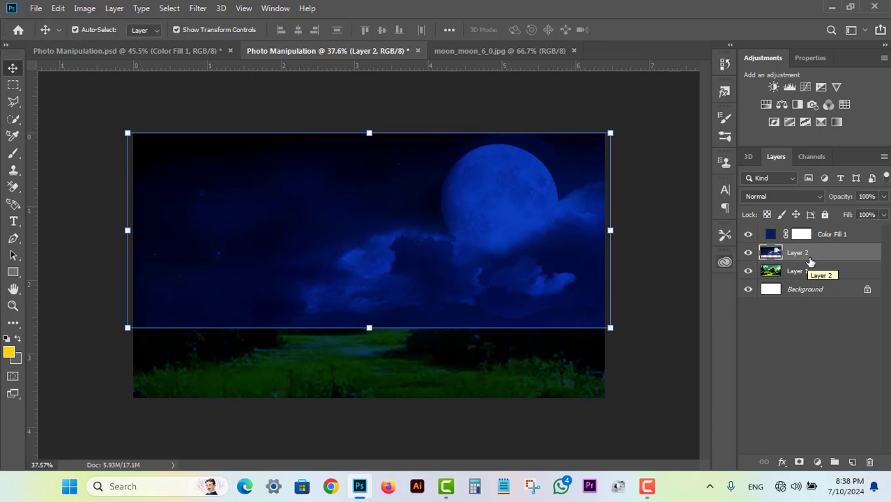
# Step: Move the moon layer above the blue fill layer and set its blend mode to Soft Light
pyautogui.moveTo(809, 261); pyautogui.dragTo(808, 234)
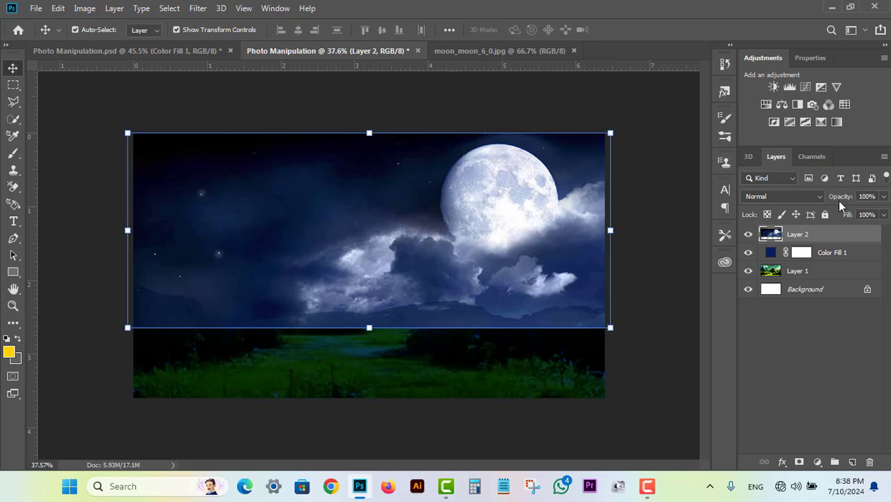
pyautogui.click(771, 197)
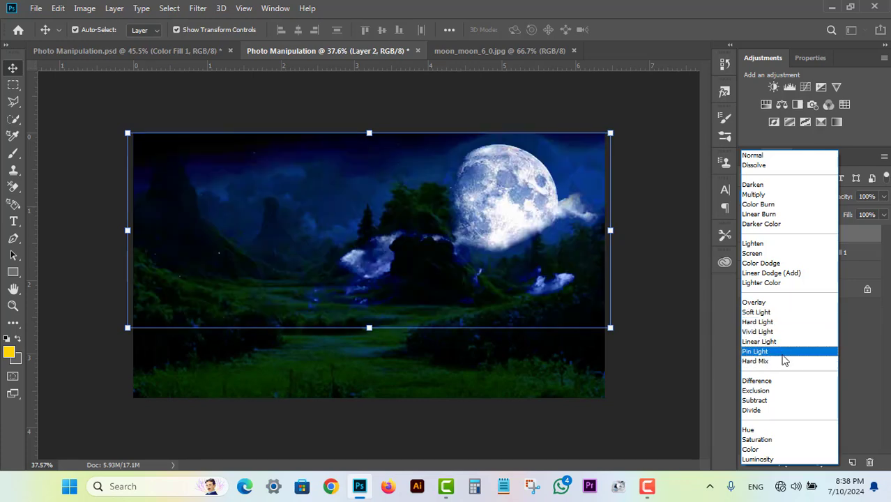
pyautogui.click(779, 314)
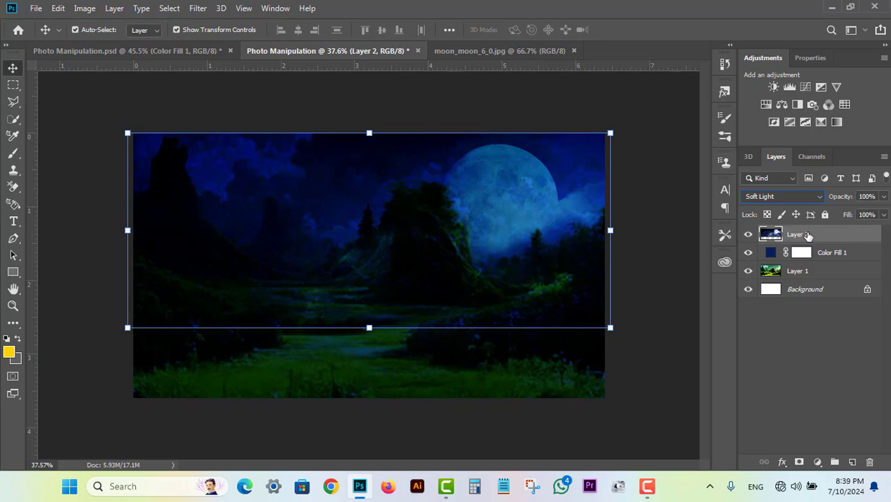
# Step: Add a layer mask to the moon layer and set up a circular Soft Round brush of 243 px with 0% hardness
pyautogui.click(799, 462)
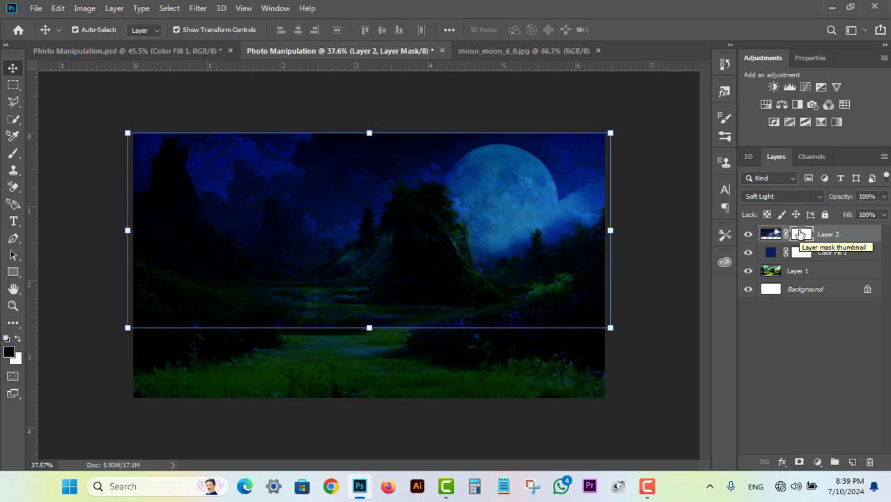
pyautogui.click(11, 157)
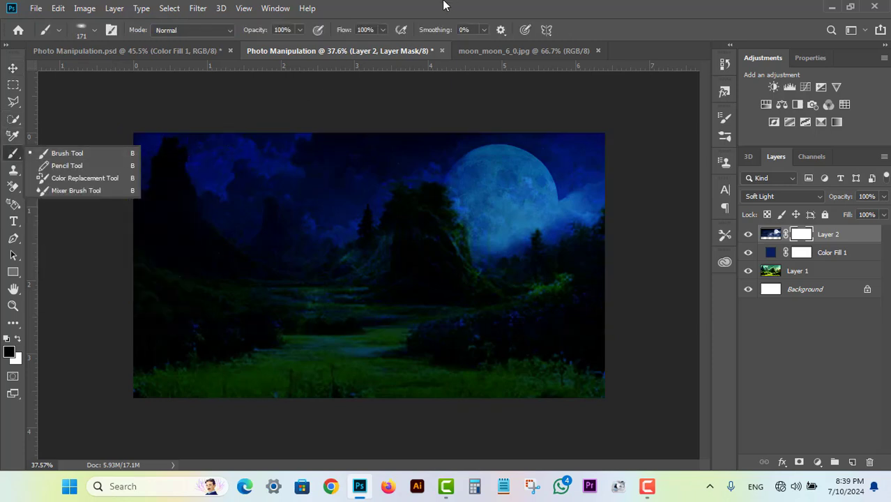
pyautogui.rightClick(376, 215)
pyautogui.rightClick(338, 198)
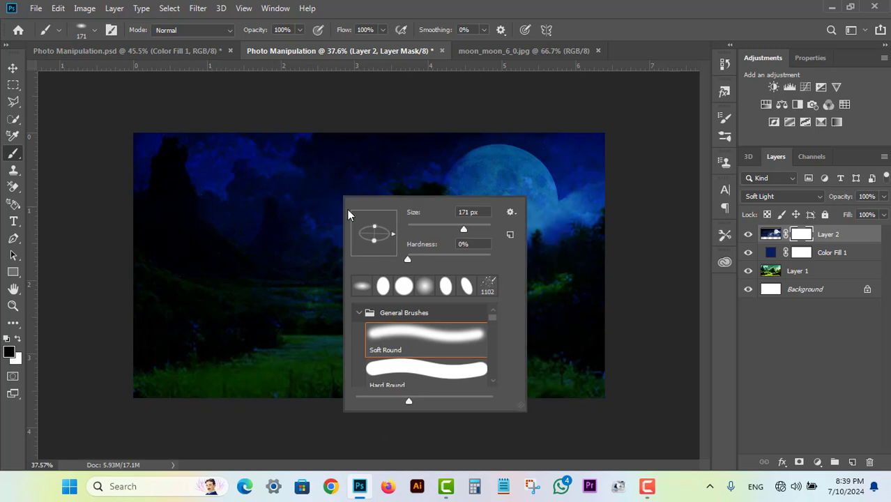
pyautogui.click(426, 290)
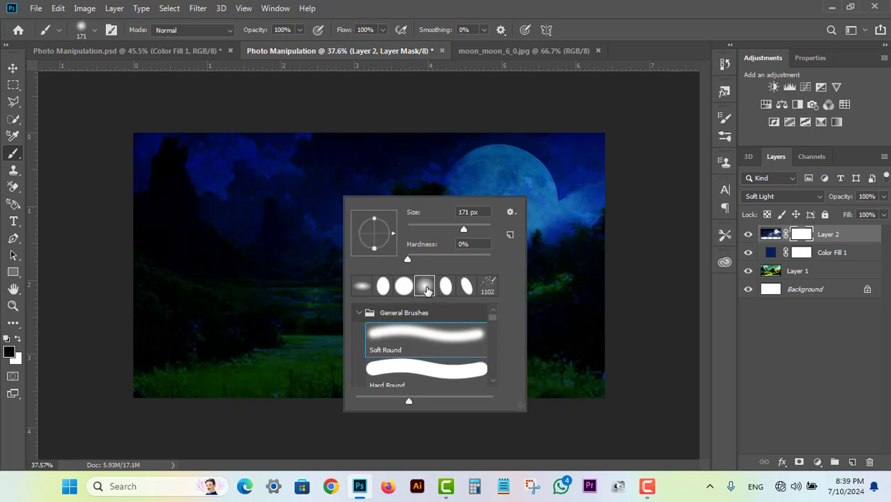
pyautogui.rightClick(274, 225)
pyautogui.moveTo(400, 258); pyautogui.dragTo(406, 257)
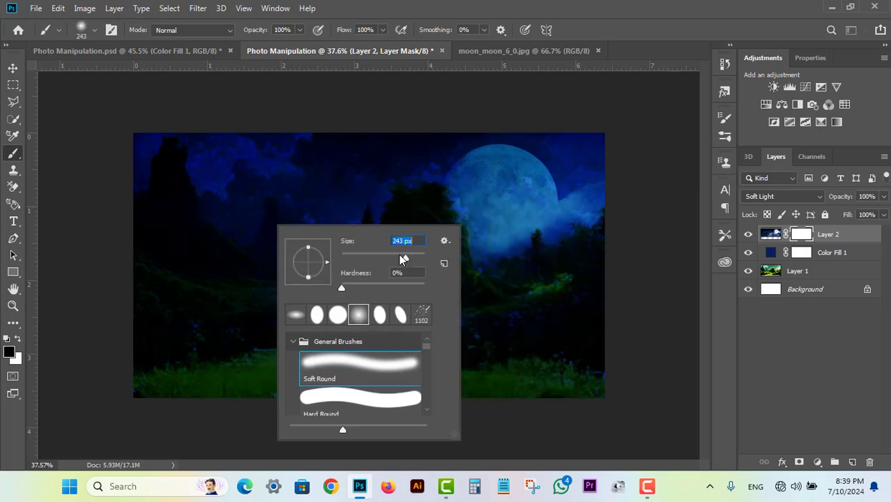
pyautogui.click(455, 4)
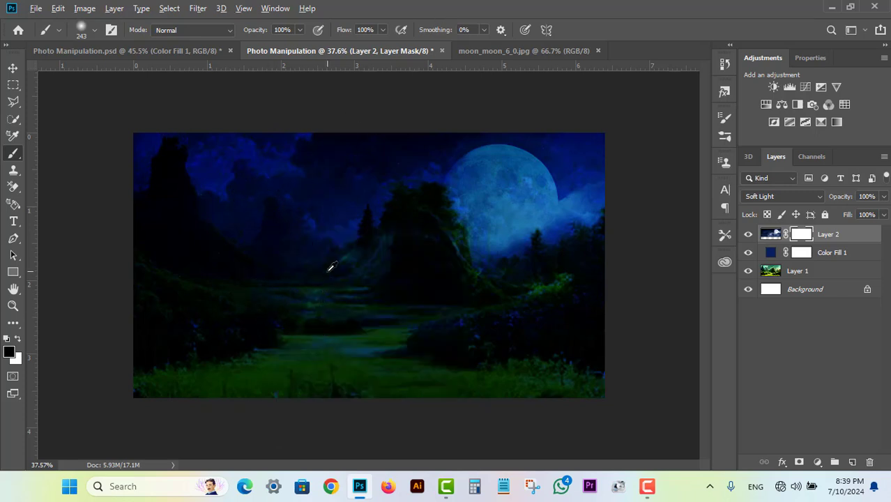
# Step: Paint black on the moon layer's mask over the bushes on the left, and restore the sky beside them with white
pyautogui.scroll(2, 332, 267)
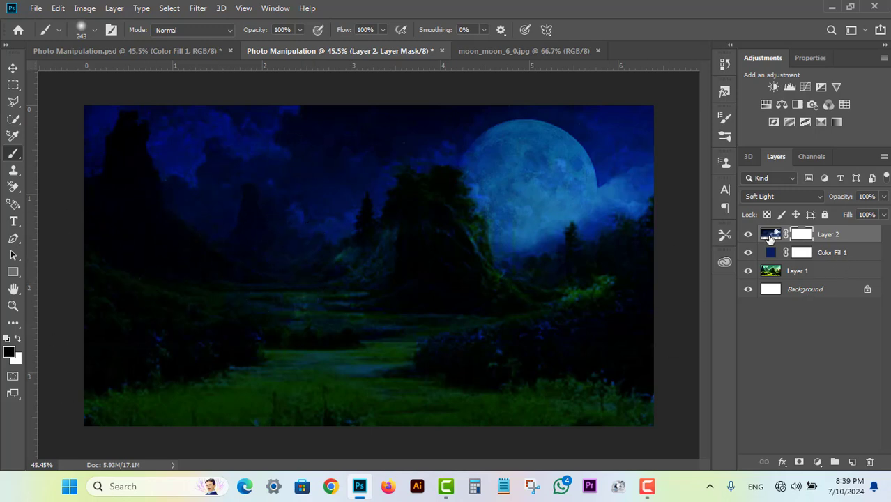
pyautogui.click(769, 236)
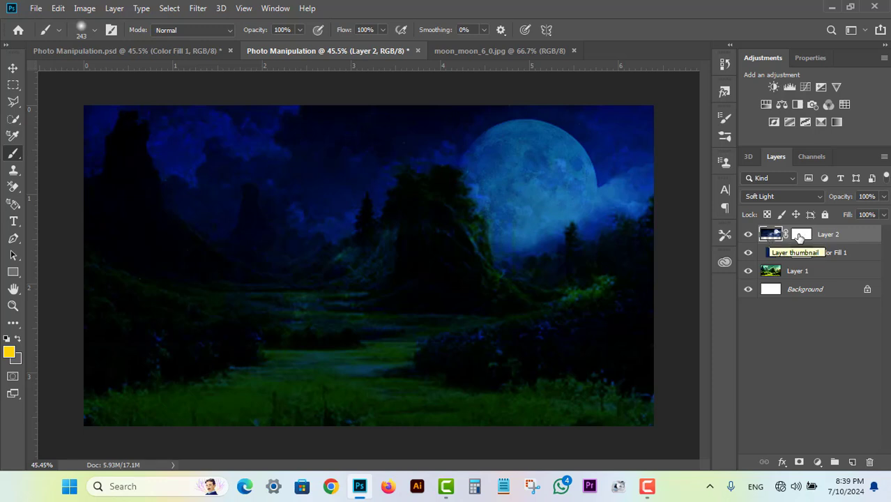
pyautogui.click(800, 236)
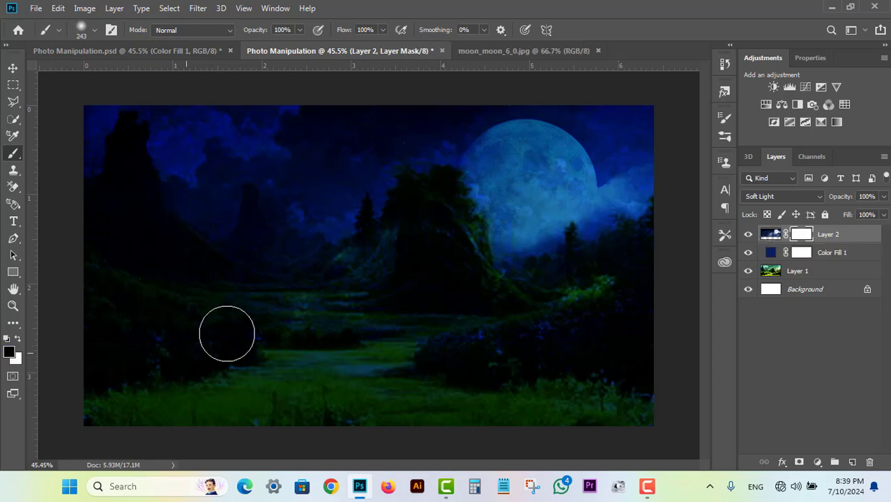
pyautogui.moveTo(226, 333)
pyautogui.mouseDown()
pyautogui.moveTo(233, 328)
pyautogui.moveTo(95, 291)
pyautogui.mouseUp()
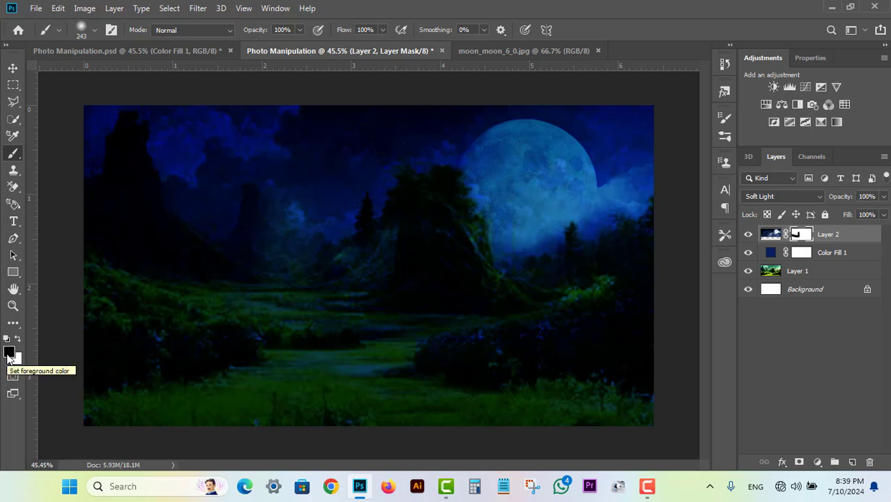
pyautogui.moveTo(267, 191)
pyautogui.mouseDown()
pyautogui.moveTo(294, 215)
pyautogui.moveTo(312, 199)
pyautogui.mouseUp()
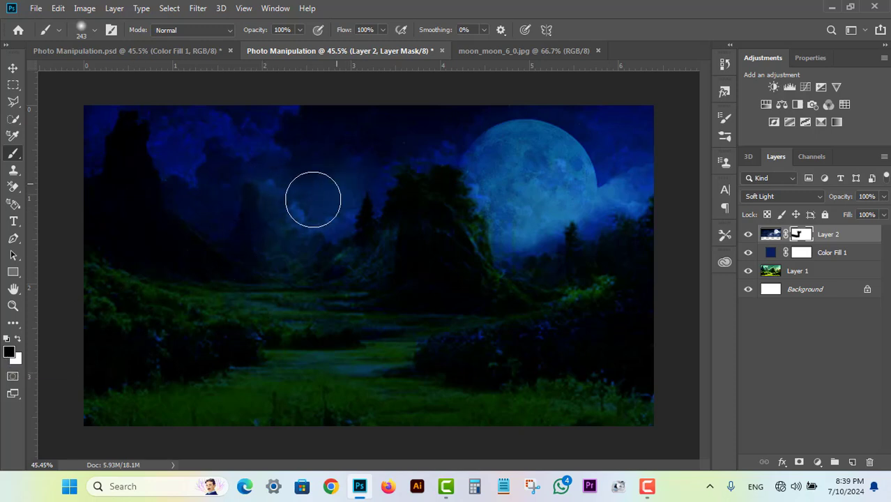
pyautogui.click(18, 339)
pyautogui.moveTo(292, 223); pyautogui.dragTo(378, 219)
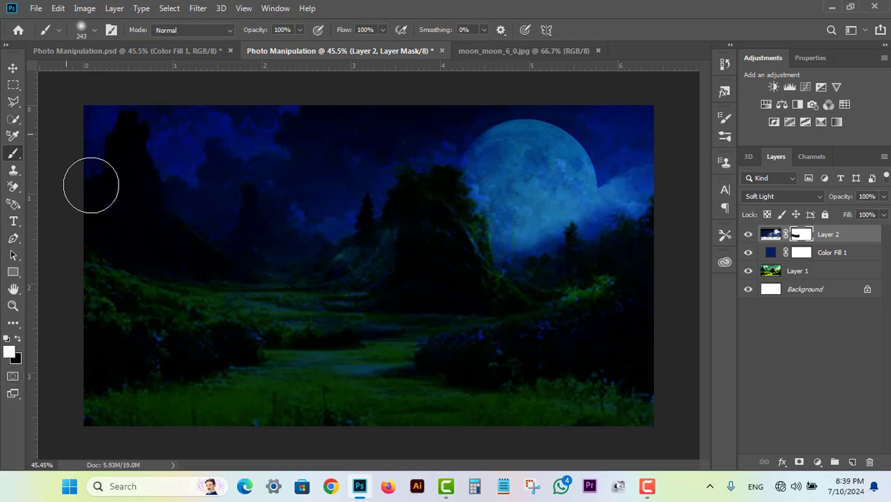
# Step: Paint black on the moon layer's mask over the rocks, hills, trees and foreground, enlarging the brush to 417 px for the larger areas
pyautogui.click(18, 339)
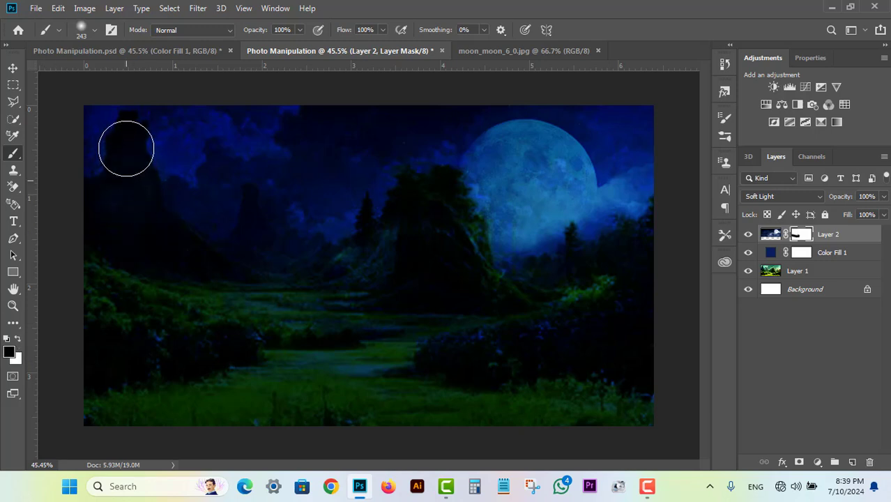
pyautogui.moveTo(126, 147)
pyautogui.mouseDown()
pyautogui.moveTo(121, 221)
pyautogui.moveTo(98, 214)
pyautogui.moveTo(154, 279)
pyautogui.moveTo(141, 247)
pyautogui.moveTo(205, 286)
pyautogui.moveTo(131, 267)
pyautogui.moveTo(168, 307)
pyautogui.moveTo(228, 313)
pyautogui.moveTo(259, 278)
pyautogui.moveTo(411, 262)
pyautogui.moveTo(420, 203)
pyautogui.moveTo(422, 213)
pyautogui.moveTo(416, 198)
pyautogui.moveTo(437, 195)
pyautogui.moveTo(443, 233)
pyautogui.moveTo(413, 204)
pyautogui.moveTo(398, 252)
pyautogui.moveTo(377, 230)
pyautogui.moveTo(376, 248)
pyautogui.moveTo(392, 272)
pyautogui.moveTo(446, 300)
pyautogui.moveTo(538, 292)
pyautogui.moveTo(530, 294)
pyautogui.moveTo(630, 259)
pyautogui.moveTo(660, 223)
pyautogui.moveTo(623, 257)
pyautogui.moveTo(568, 256)
pyautogui.moveTo(574, 313)
pyautogui.moveTo(469, 336)
pyautogui.moveTo(597, 378)
pyautogui.moveTo(518, 357)
pyautogui.moveTo(671, 307)
pyautogui.moveTo(653, 308)
pyautogui.moveTo(638, 332)
pyautogui.moveTo(642, 298)
pyautogui.moveTo(217, 302)
pyautogui.moveTo(394, 308)
pyautogui.moveTo(210, 298)
pyautogui.moveTo(170, 316)
pyautogui.moveTo(203, 343)
pyautogui.mouseUp()
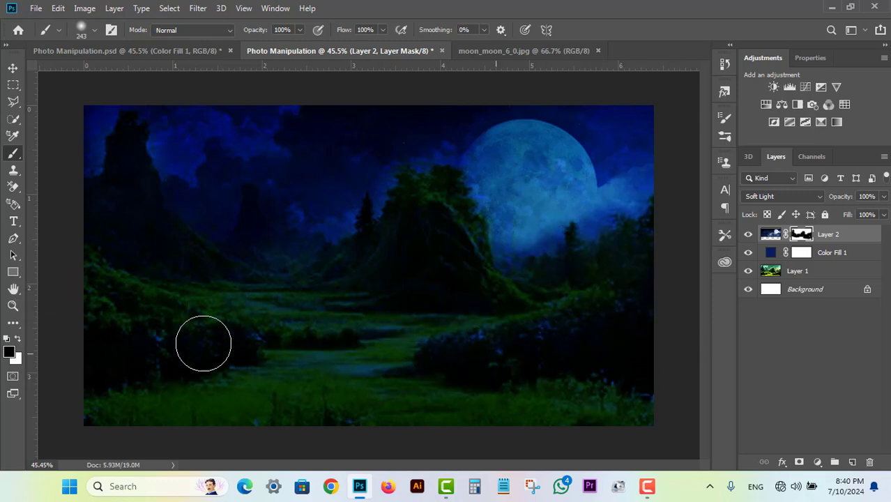
pyautogui.rightClick(252, 340)
pyautogui.click(390, 289)
pyautogui.moveTo(141, 325)
pyautogui.mouseDown()
pyautogui.moveTo(308, 366)
pyautogui.moveTo(306, 330)
pyautogui.moveTo(184, 332)
pyautogui.moveTo(308, 312)
pyautogui.moveTo(294, 294)
pyautogui.moveTo(373, 318)
pyautogui.moveTo(507, 311)
pyautogui.moveTo(618, 278)
pyautogui.moveTo(211, 342)
pyautogui.moveTo(515, 348)
pyautogui.moveTo(101, 308)
pyautogui.moveTo(520, 368)
pyautogui.moveTo(94, 302)
pyautogui.moveTo(93, 312)
pyautogui.moveTo(254, 336)
pyautogui.mouseUp()
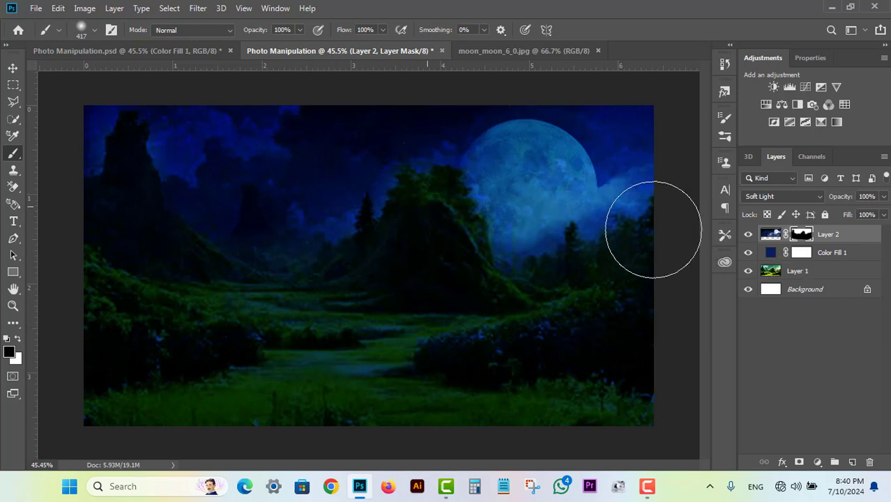
# Step: Lighten the Solid Color fill layer's blue to about #08256f
pyautogui.click(770, 256)
pyautogui.doubleClick(769, 255)
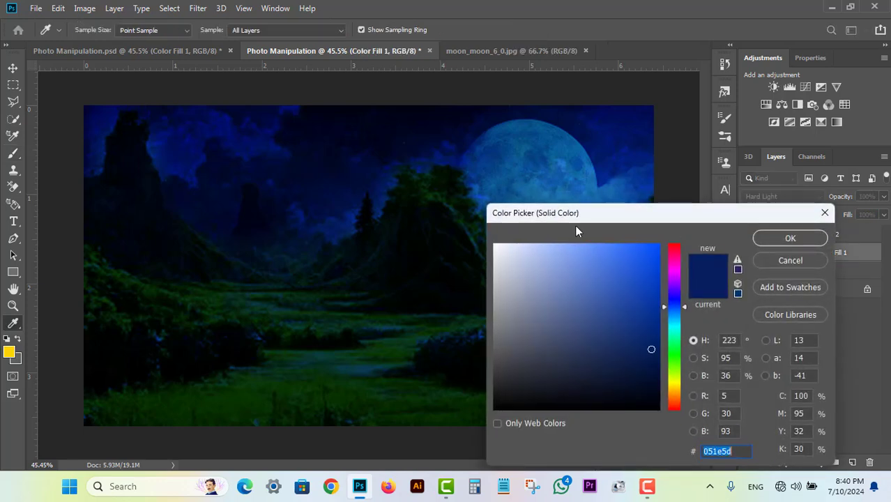
pyautogui.moveTo(651, 348); pyautogui.dragTo(649, 339)
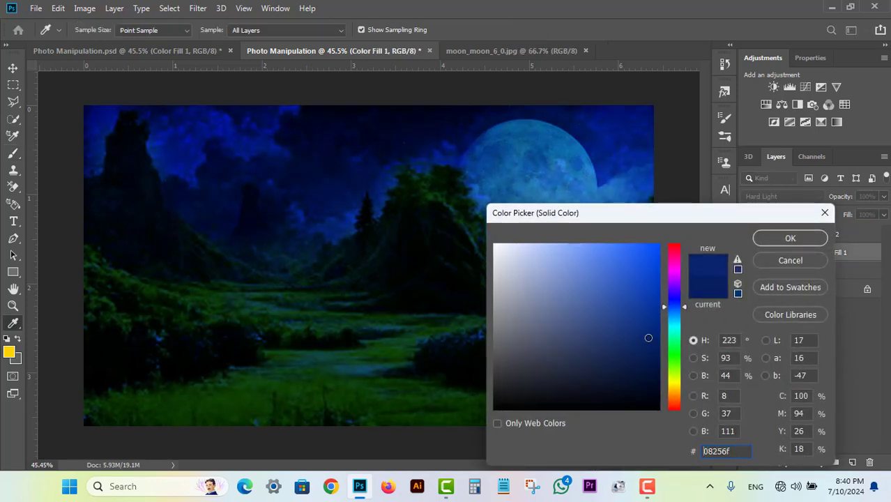
pyautogui.click(788, 237)
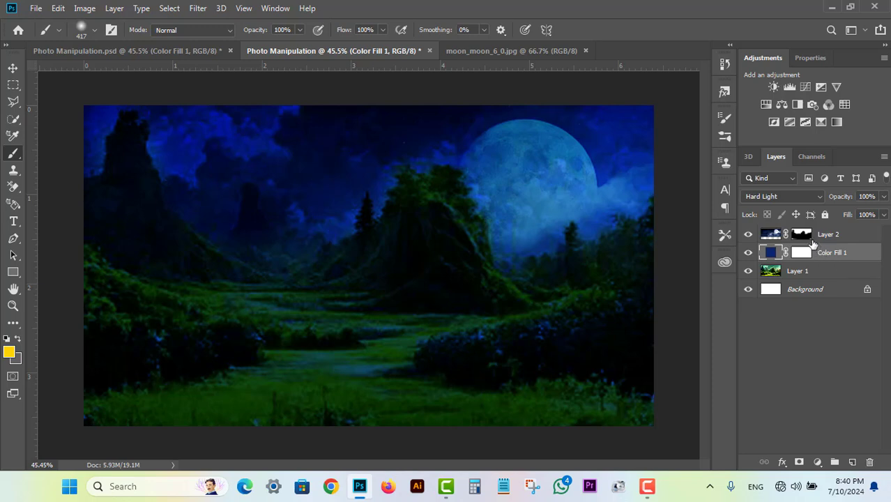
# Step: Paint black on the moon layer's mask over the grass in the middle foreground
pyautogui.click(803, 236)
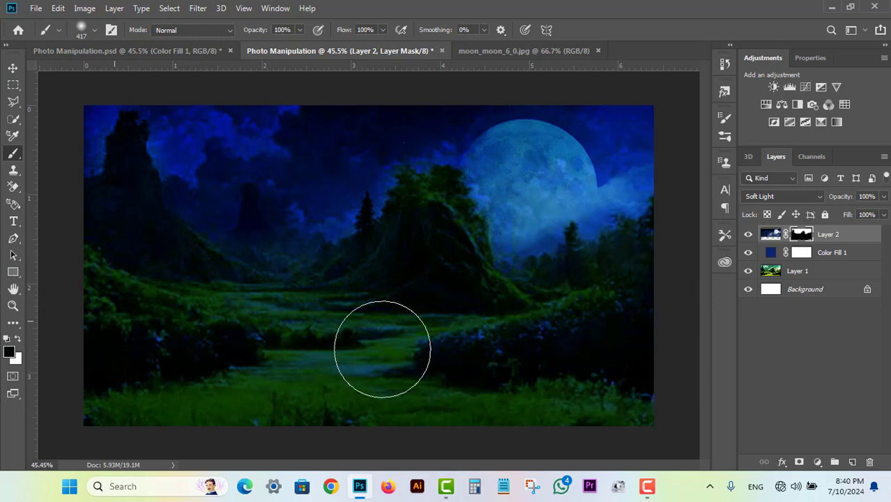
pyautogui.moveTo(469, 324)
pyautogui.mouseDown()
pyautogui.moveTo(520, 318)
pyautogui.moveTo(536, 301)
pyautogui.moveTo(598, 281)
pyautogui.moveTo(606, 308)
pyautogui.moveTo(534, 379)
pyautogui.moveTo(648, 362)
pyautogui.moveTo(460, 352)
pyautogui.moveTo(482, 337)
pyautogui.mouseUp()
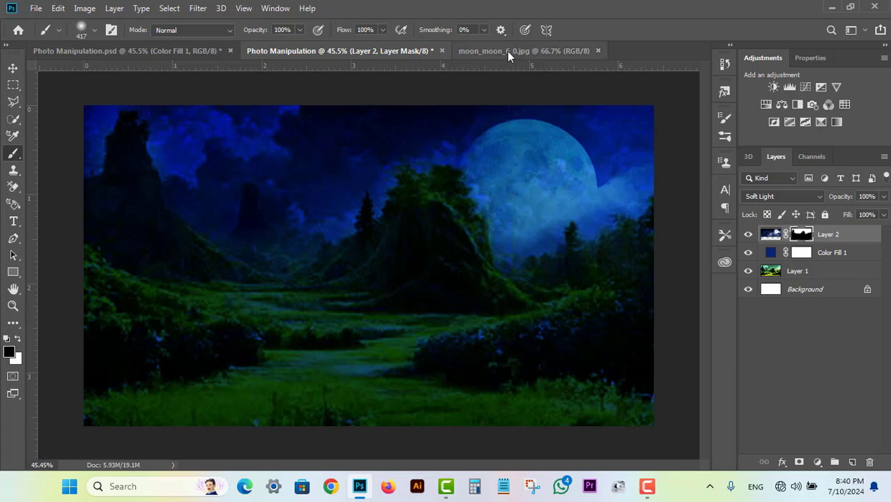
# Step: Close moon_moon_6_0.jpg and open the vecteezy antique old car image from New folder (6)
pyautogui.click(534, 51)
pyautogui.click(597, 51)
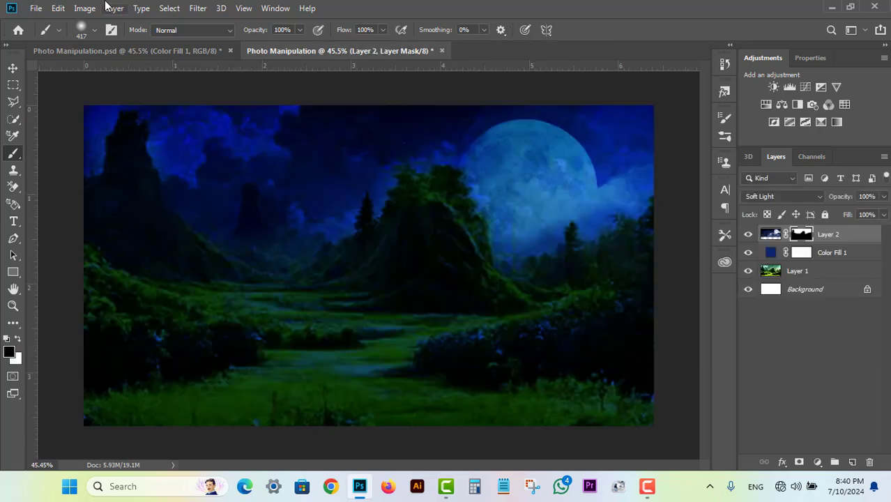
pyautogui.click(36, 8)
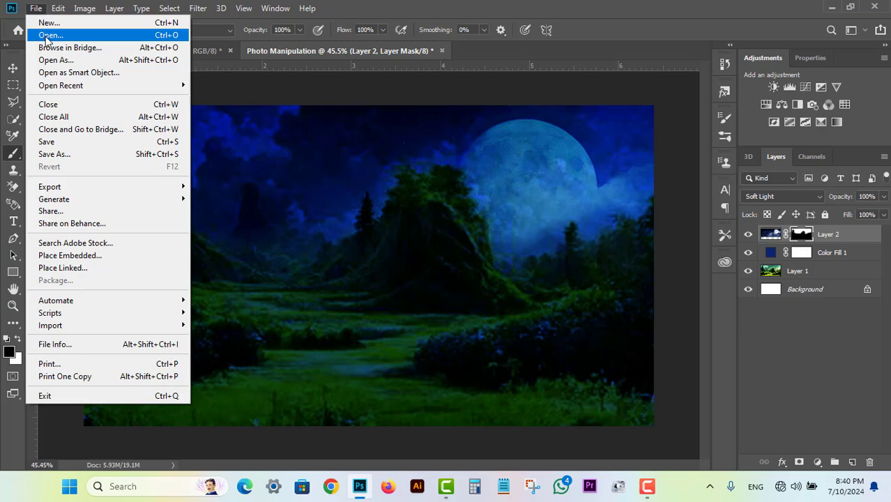
pyautogui.click(49, 37)
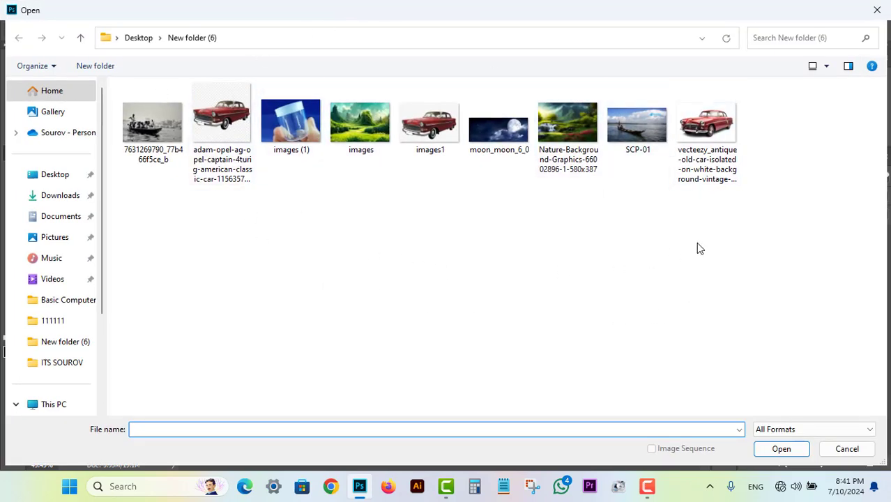
pyautogui.doubleClick(716, 126)
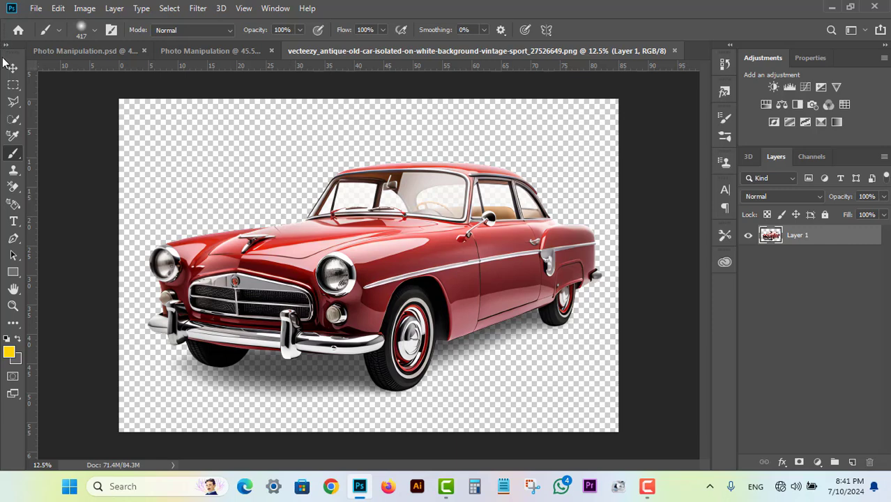
# Step: Copy the red car with the Move tool into the Photo Manipulation document, above the moon layer
pyautogui.click(13, 68)
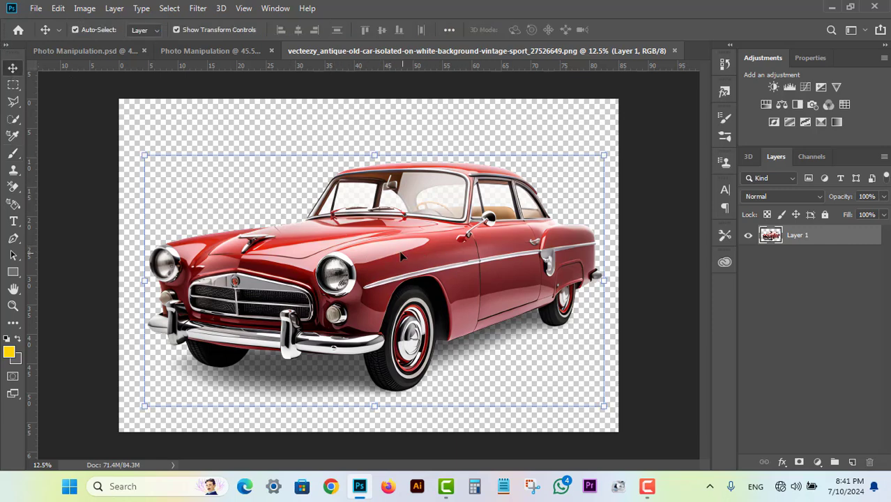
pyautogui.moveTo(410, 253); pyautogui.dragTo(287, 229)
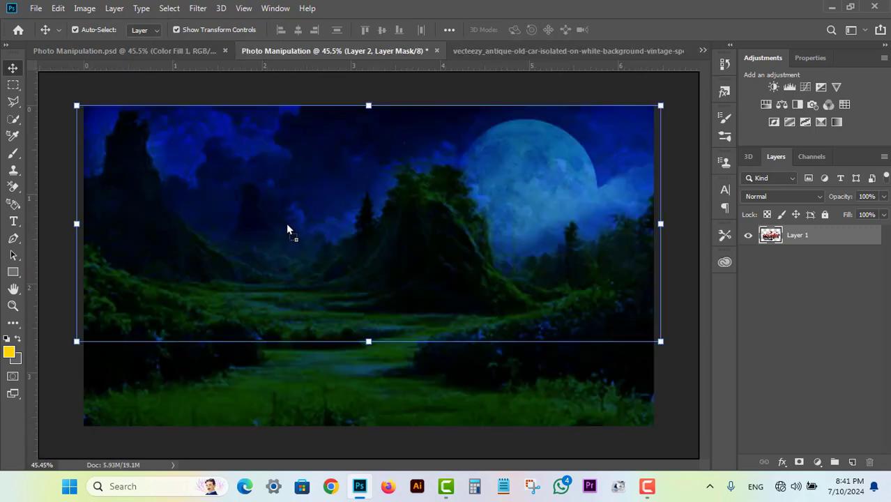
pyautogui.moveTo(329, 278); pyautogui.dragTo(333, 281)
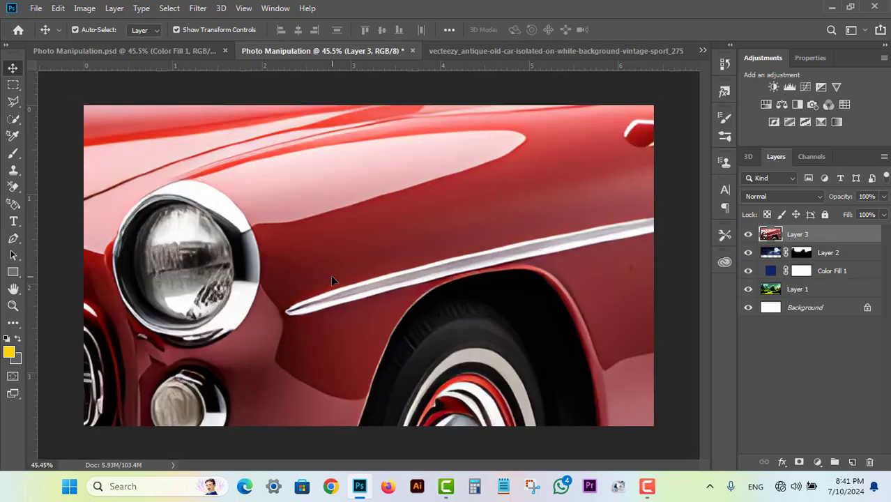
# Step: Scale the car down to about 13.66% and place it on the grass path at about X 960 px, Y 690.5 px
pyautogui.scroll(-6, 354, 280)
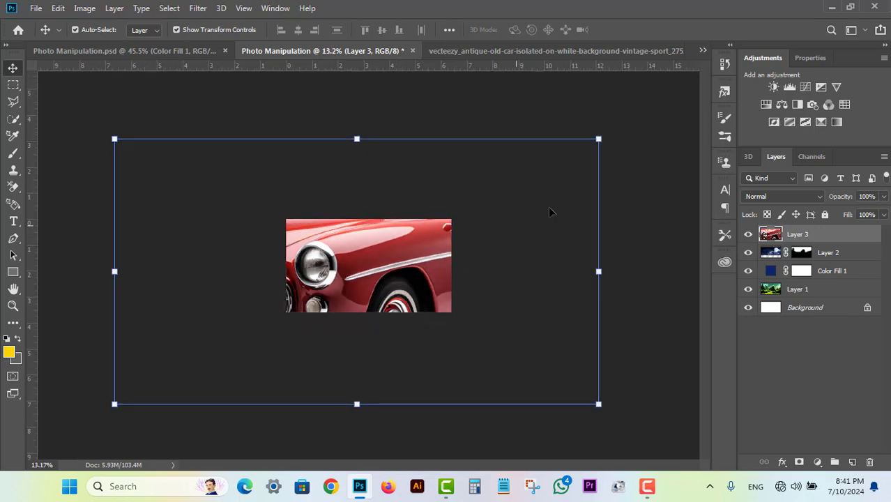
pyautogui.moveTo(599, 138); pyautogui.dragTo(513, 223)
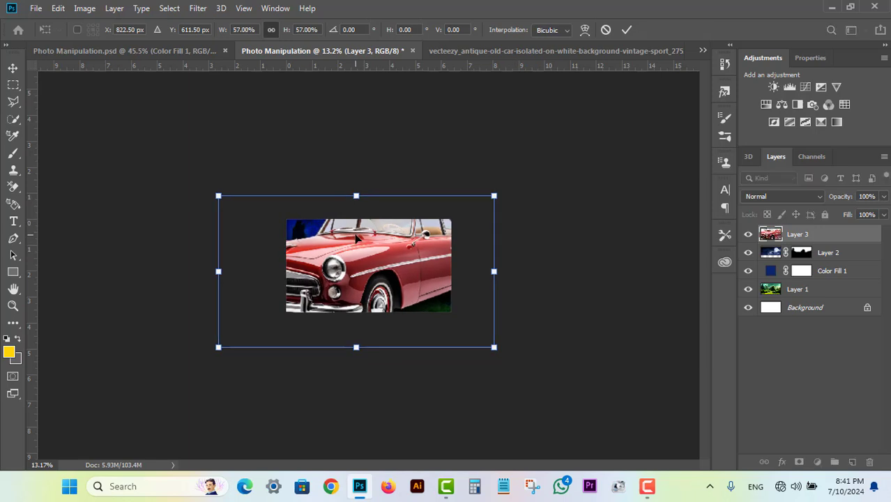
pyautogui.scroll(-3, 338, 249)
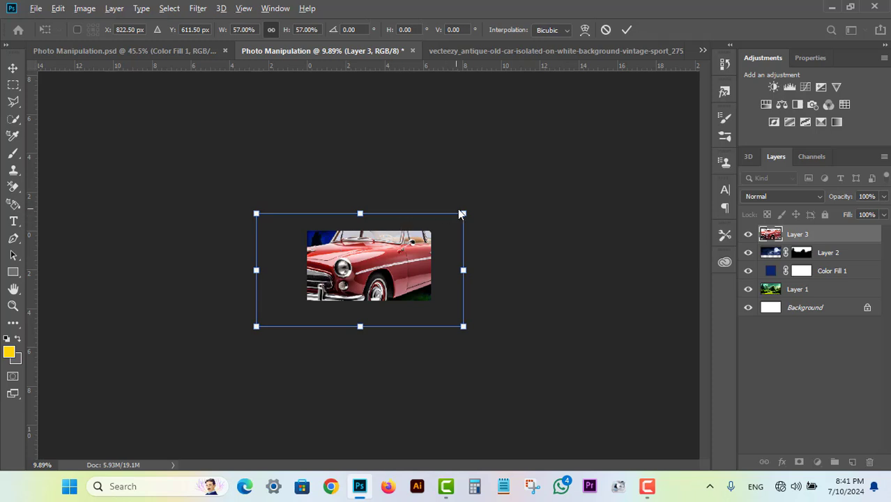
pyautogui.moveTo(461, 214); pyautogui.dragTo(390, 263)
pyautogui.hotkey('ctrl', '+')
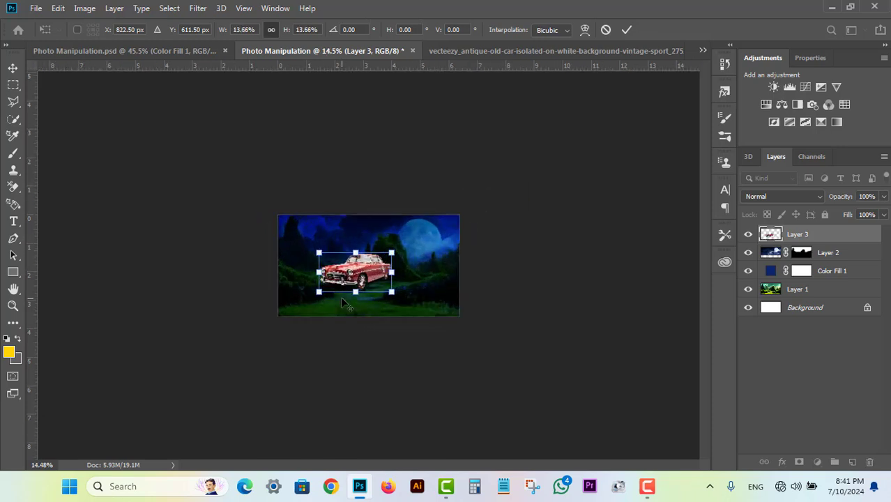
pyautogui.scroll(5, 340, 297)
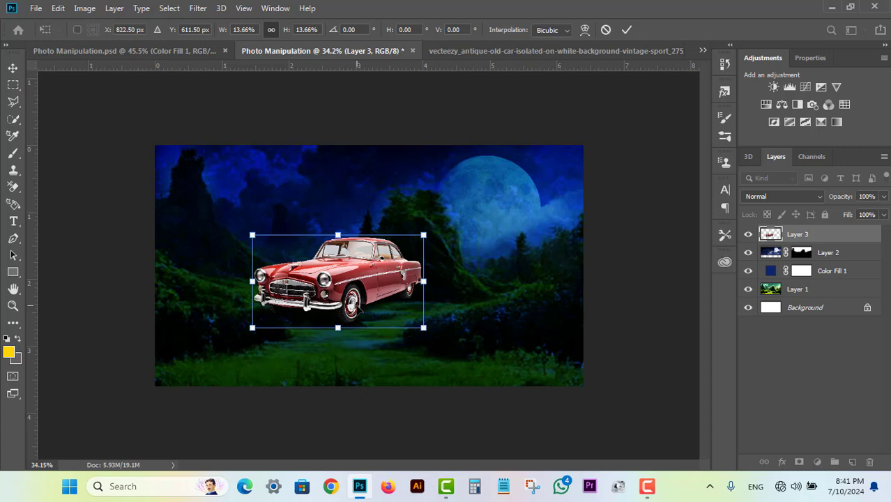
pyautogui.moveTo(350, 252); pyautogui.dragTo(381, 269)
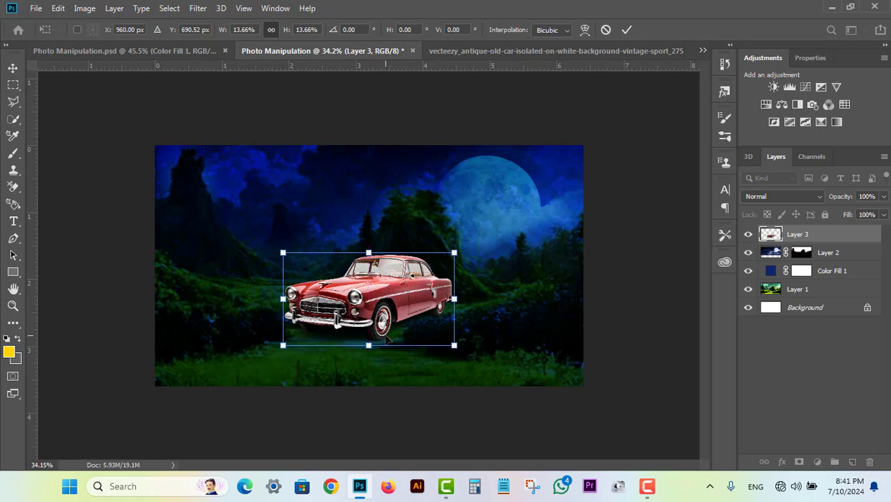
pyautogui.press('Return')
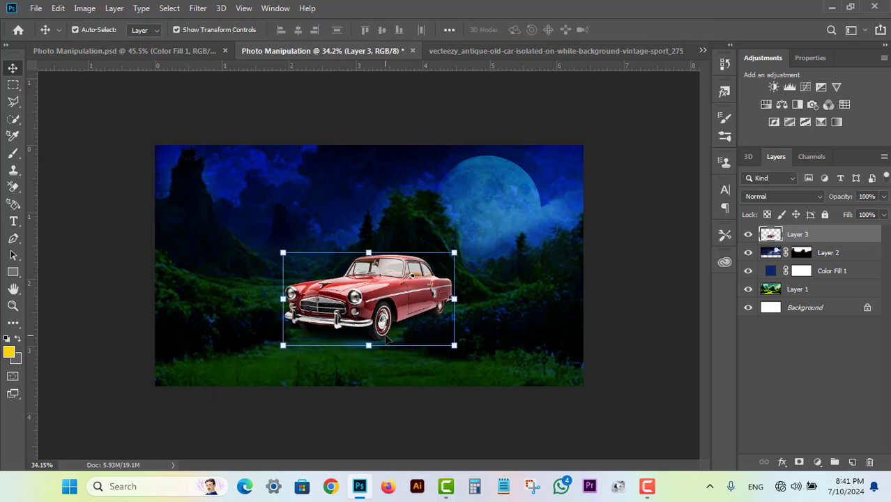
# Step: Scale the car down further to about 86.82% and shift it slightly to the right on the path
pyautogui.click(302, 336)
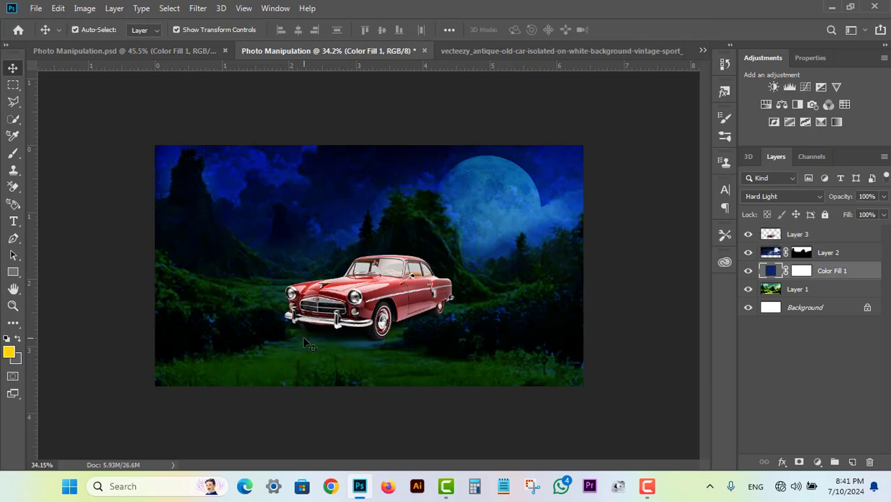
pyautogui.scroll(-3, 329, 333)
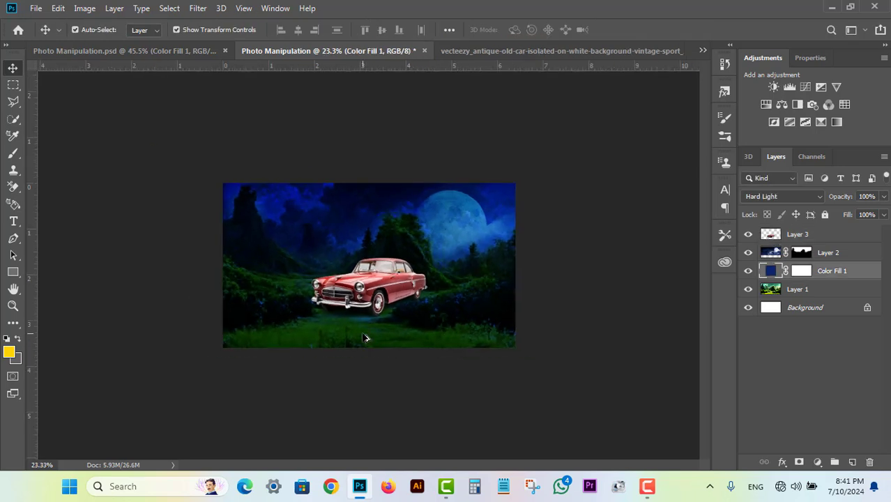
pyautogui.scroll(3, 368, 338)
pyautogui.click(387, 307)
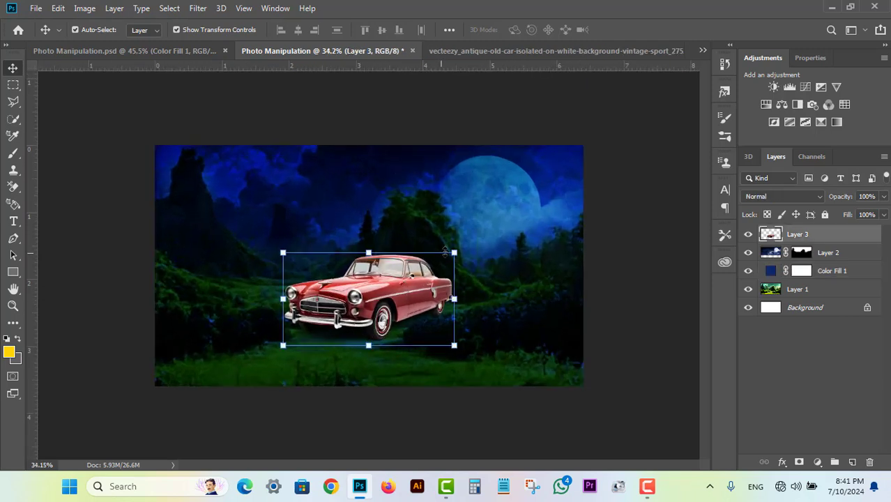
pyautogui.moveTo(454, 251); pyautogui.dragTo(444, 259)
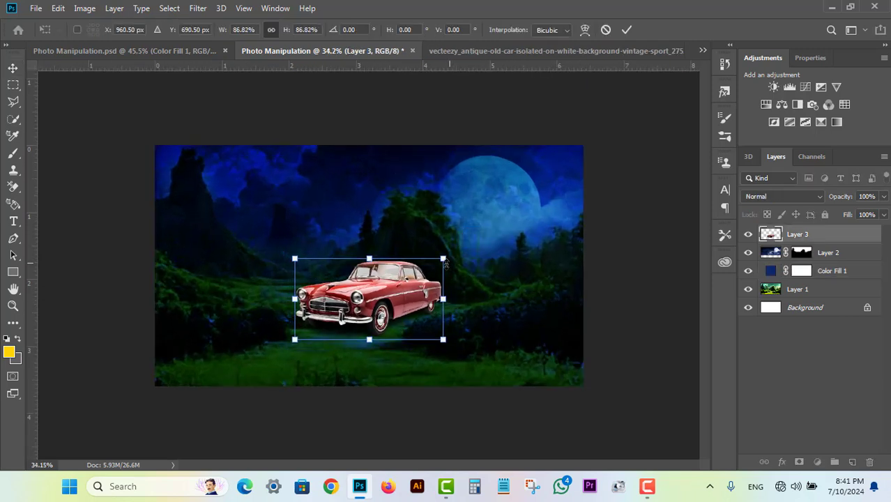
pyautogui.moveTo(396, 300); pyautogui.dragTo(403, 301)
pyautogui.press('Return')
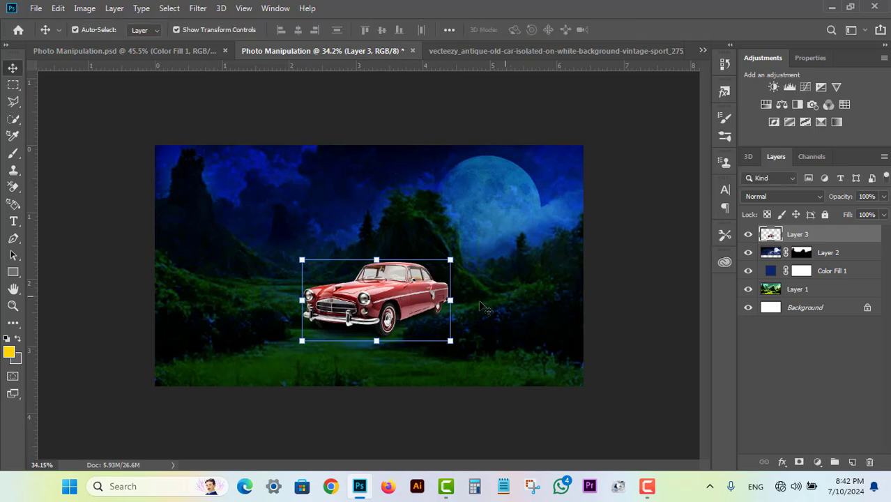
# Step: Set the car layer's blend mode to Hard Light and deselect the layer
pyautogui.click(552, 312)
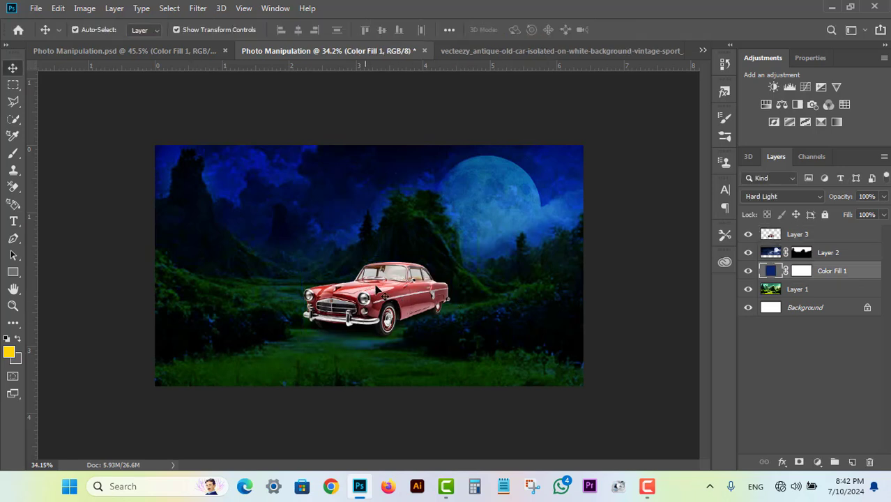
pyautogui.click(348, 288)
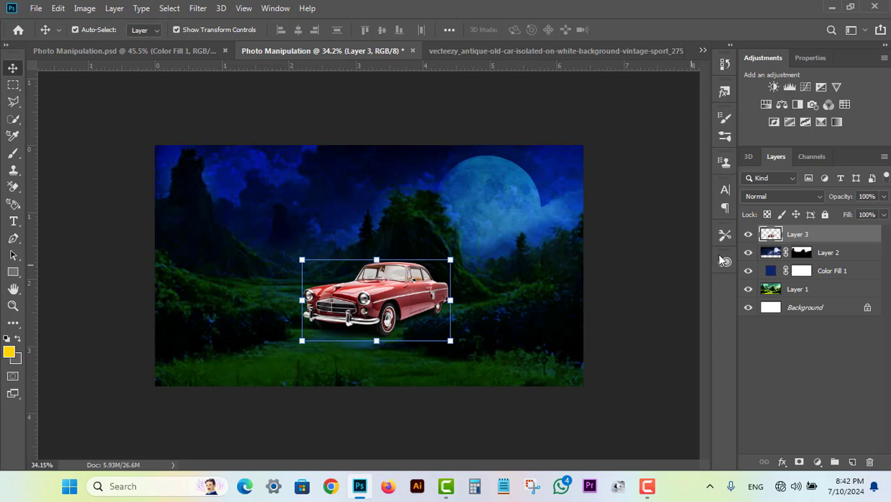
pyautogui.click(762, 197)
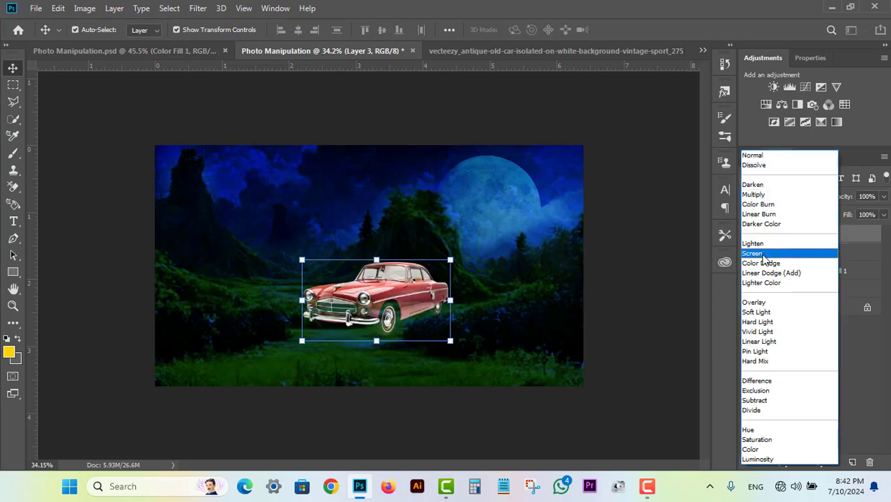
pyautogui.click(765, 322)
pyautogui.click(573, 427)
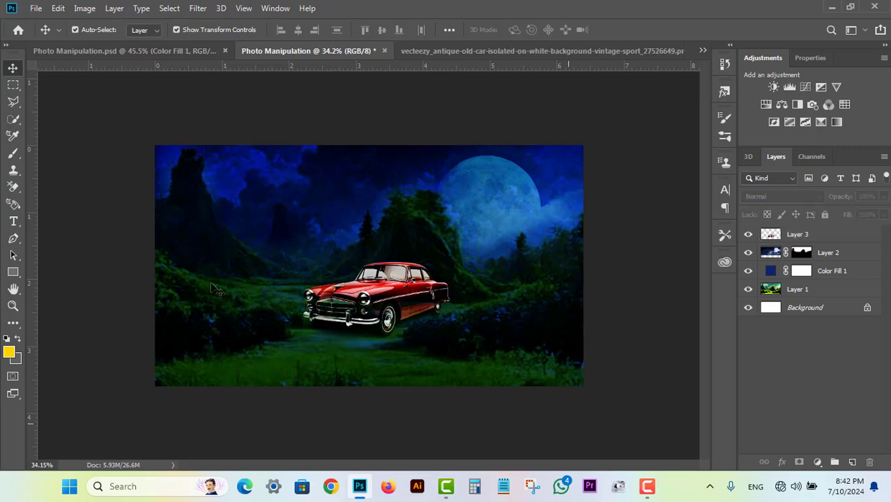
# Step: Examine how the car blends into the night scene, and look closely at its headlights and front
pyautogui.hotkey('ctrl', '+')
pyautogui.scroll(2, 385, 316)
pyautogui.scroll(-4, 389, 314)
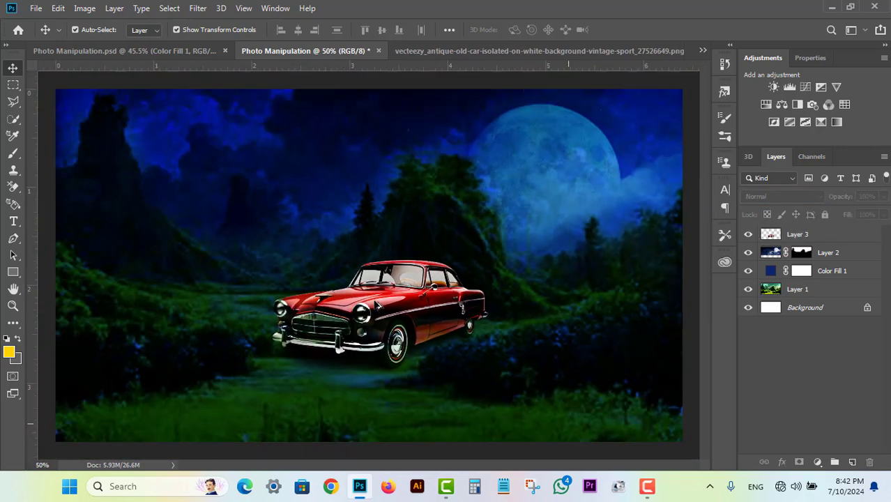
pyautogui.scroll(-1, 390, 311)
pyautogui.scroll(1, 380, 312)
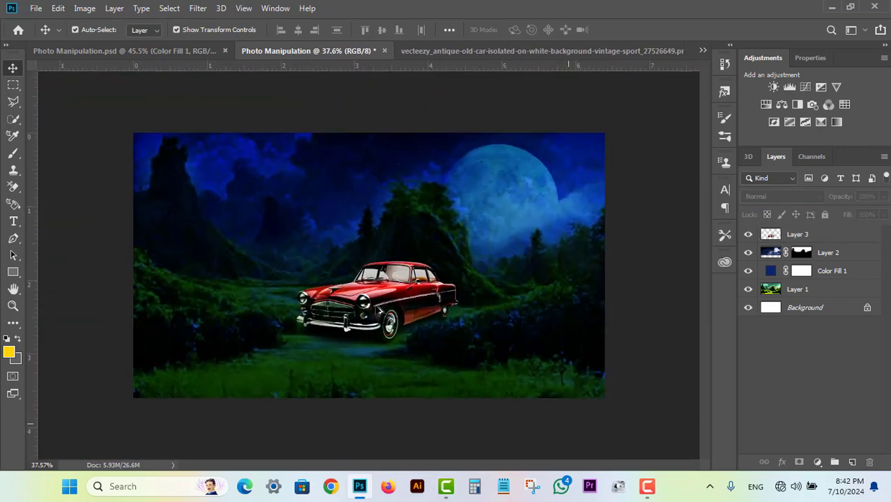
pyautogui.scroll(-1, 381, 316)
pyautogui.scroll(5, 376, 317)
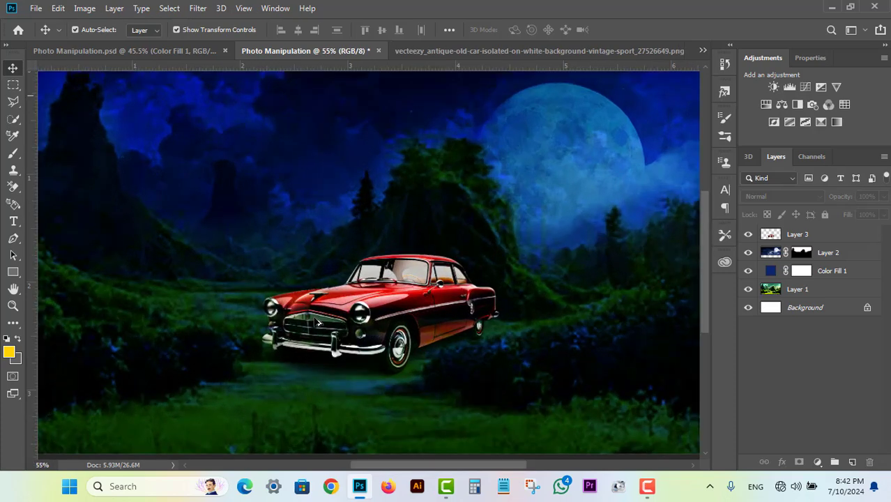
pyautogui.scroll(4, 371, 319)
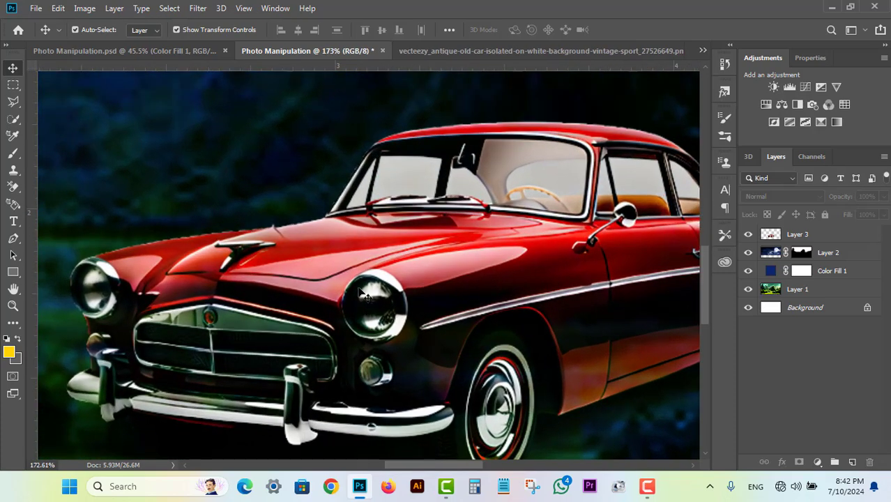
pyautogui.scroll(-1, 374, 304)
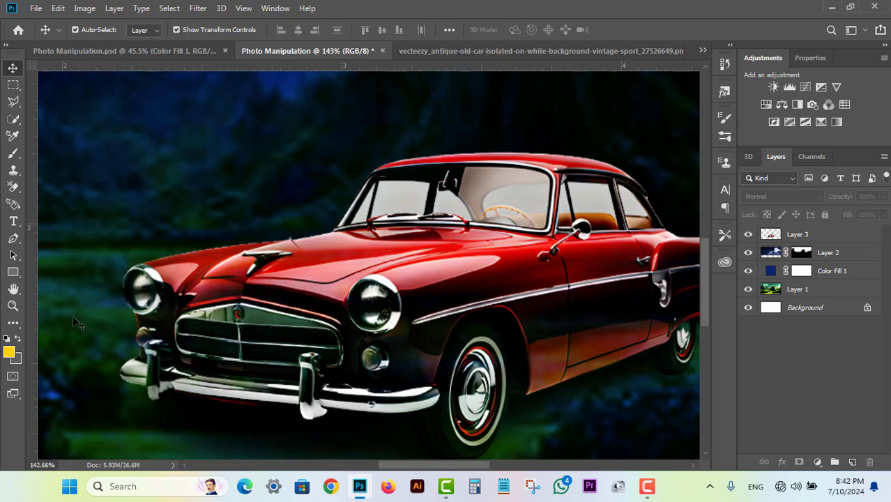
# Step: Choose the Brush tool and add a new empty layer above the car layer
pyautogui.click(12, 153)
pyautogui.click(821, 238)
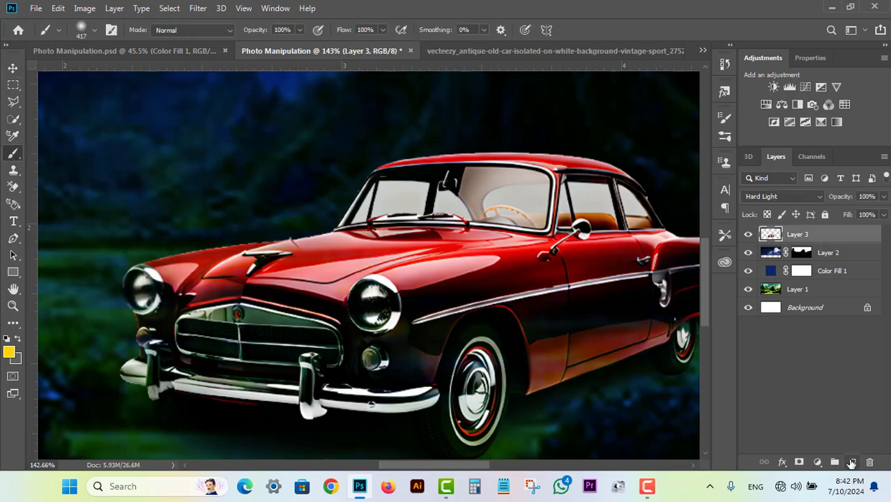
pyautogui.click(852, 462)
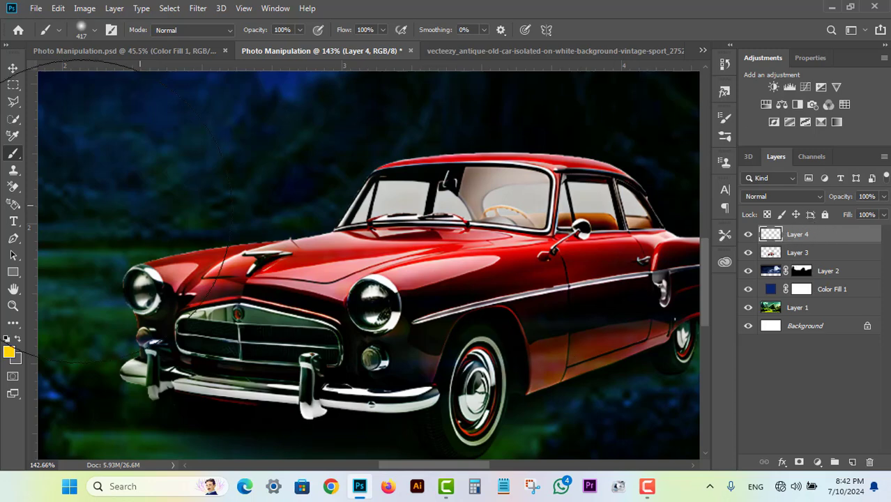
# Step: Change the brush to a hard round tip with 100% hardness and a size of 44 px to match the near headlight
pyautogui.rightClick(288, 239)
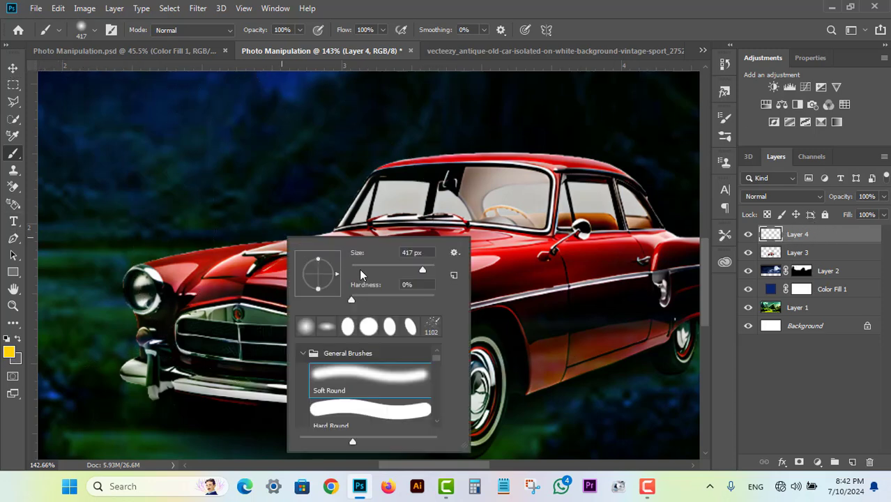
pyautogui.click(359, 271)
pyautogui.click(369, 327)
pyautogui.click(497, 8)
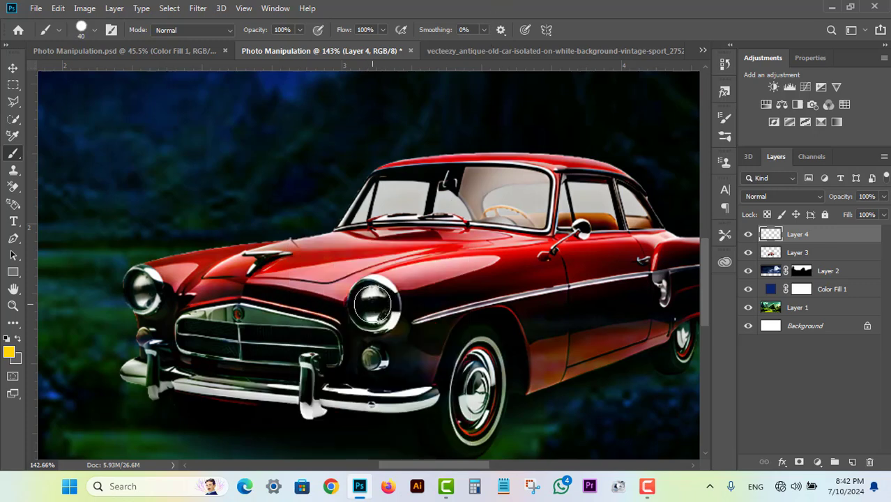
pyautogui.rightClick(373, 304)
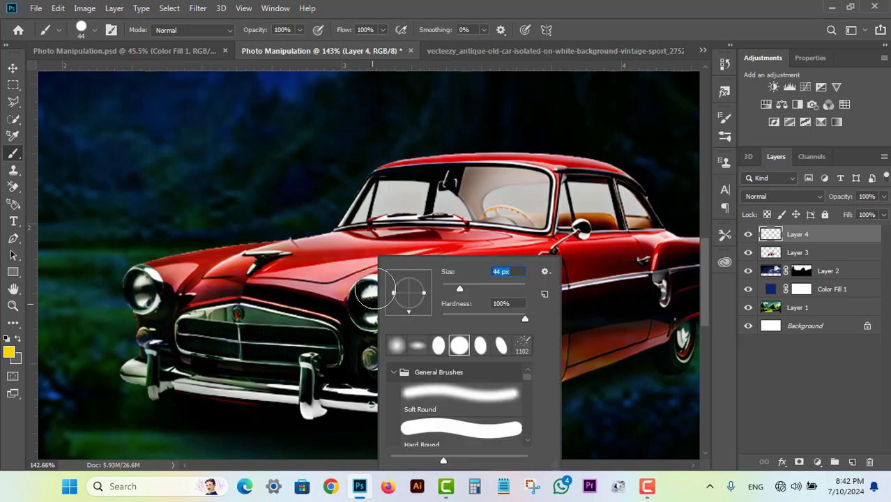
pyautogui.click(489, 6)
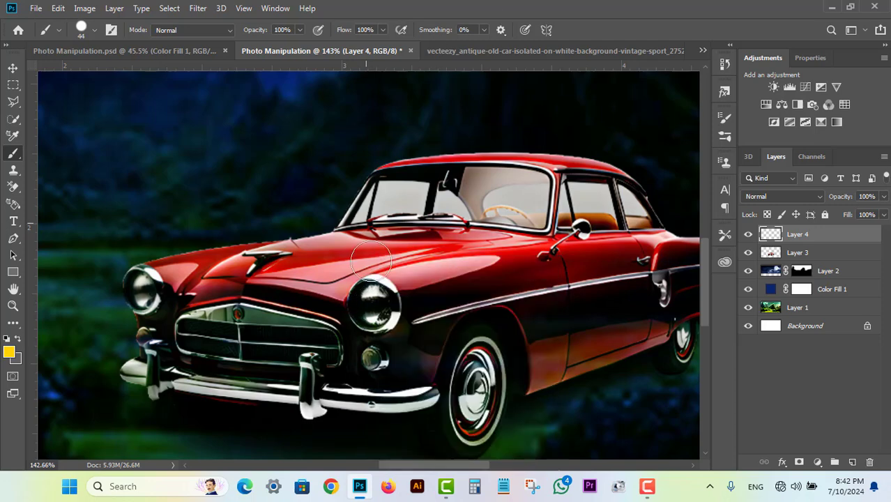
# Step: Set the foreground color to yellow ffd904 and paint a single round spot over the car's near headlight
pyautogui.click(370, 302)
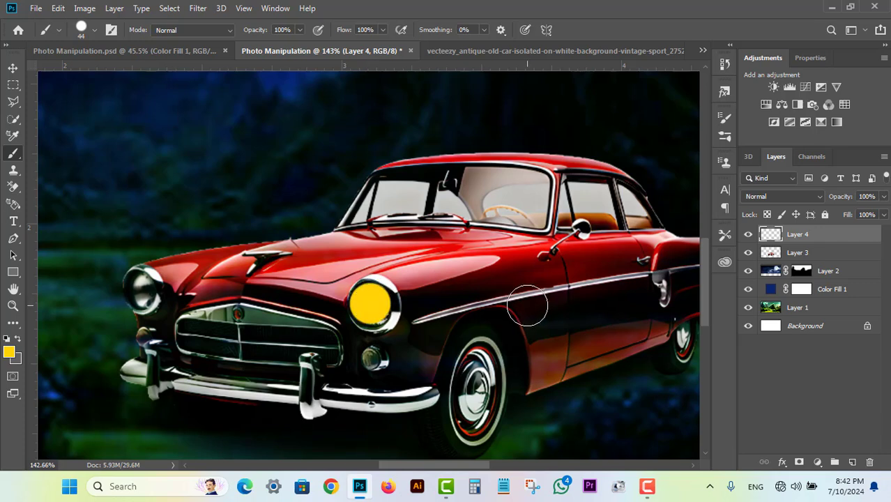
pyautogui.hotkey('ctrl', 'z')
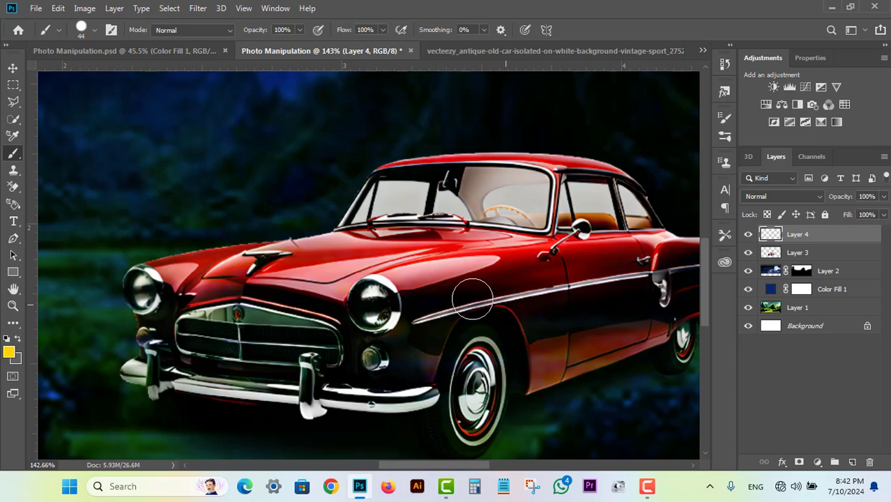
pyautogui.click(10, 354)
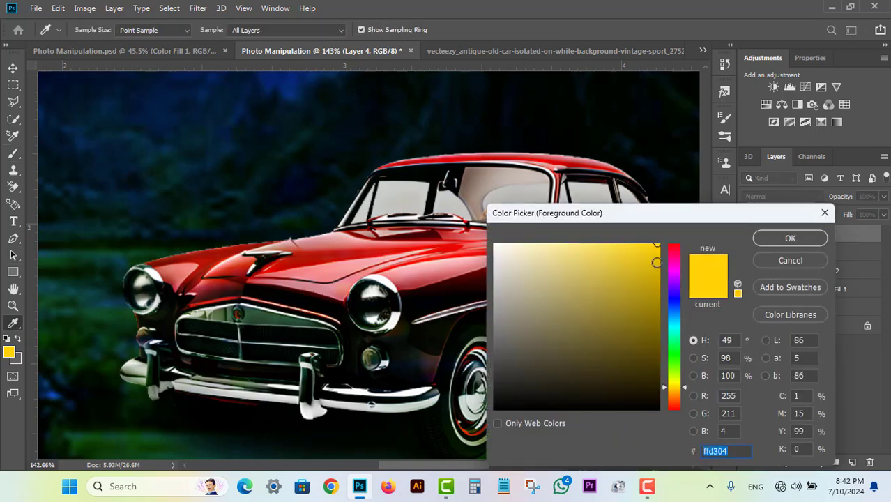
pyautogui.moveTo(678, 391); pyautogui.dragTo(679, 389)
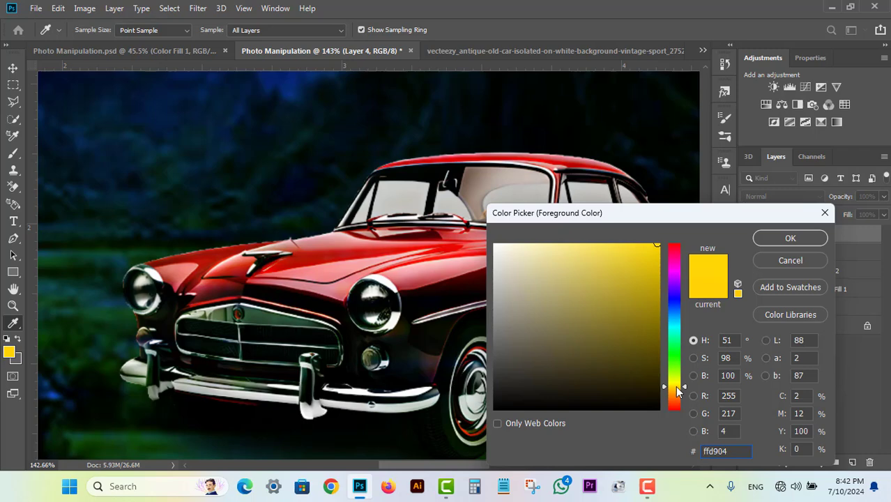
pyautogui.click(765, 242)
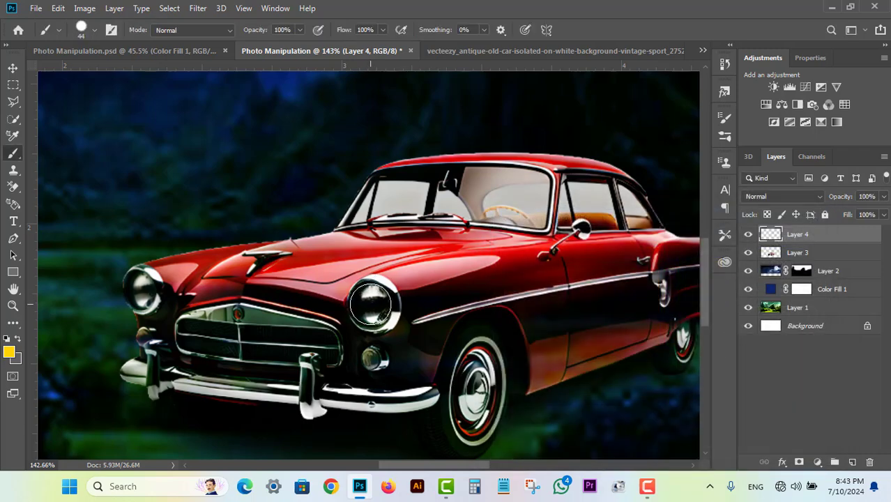
pyautogui.click(371, 304)
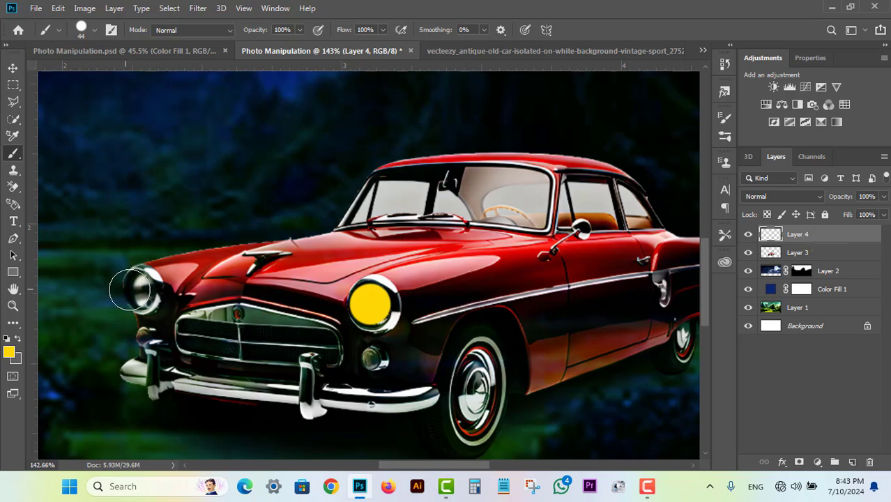
# Step: Narrow the brush tip into an upright 37 px ellipse, paint the far headlight yellow, and switch to the Move tool
pyautogui.rightClick(193, 272)
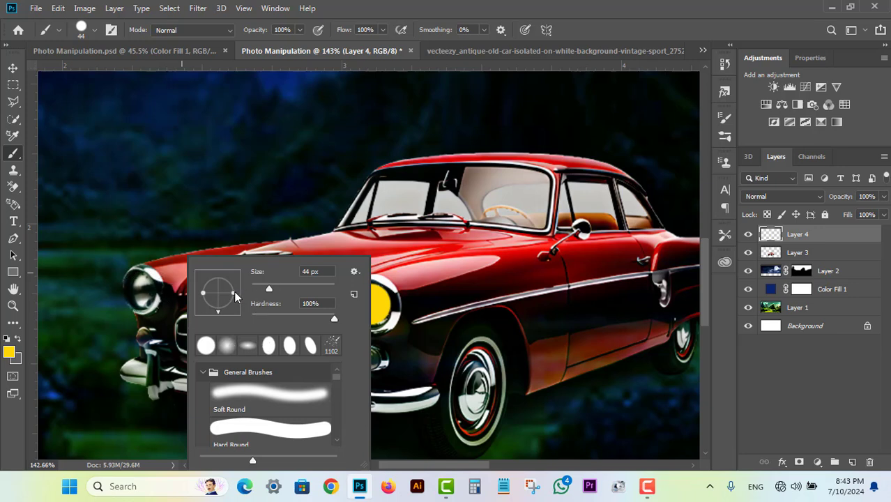
pyautogui.moveTo(235, 296); pyautogui.dragTo(227, 293)
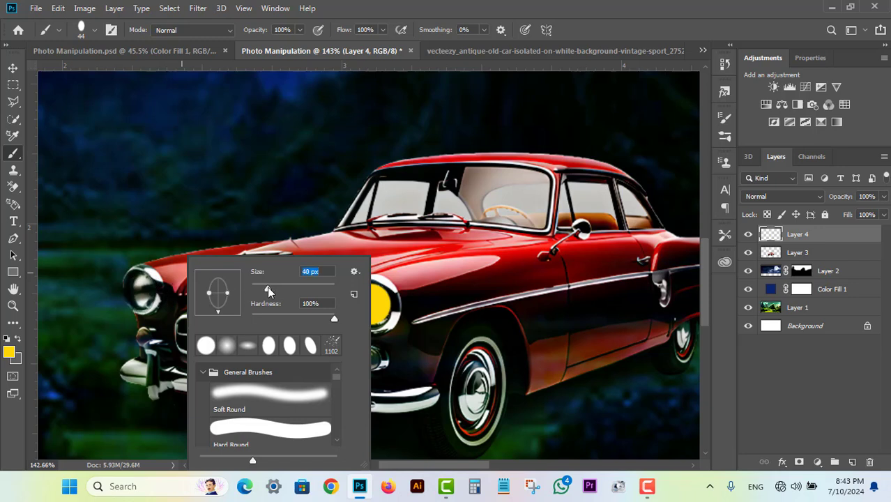
pyautogui.moveTo(267, 290); pyautogui.dragTo(265, 290)
pyautogui.click(142, 291)
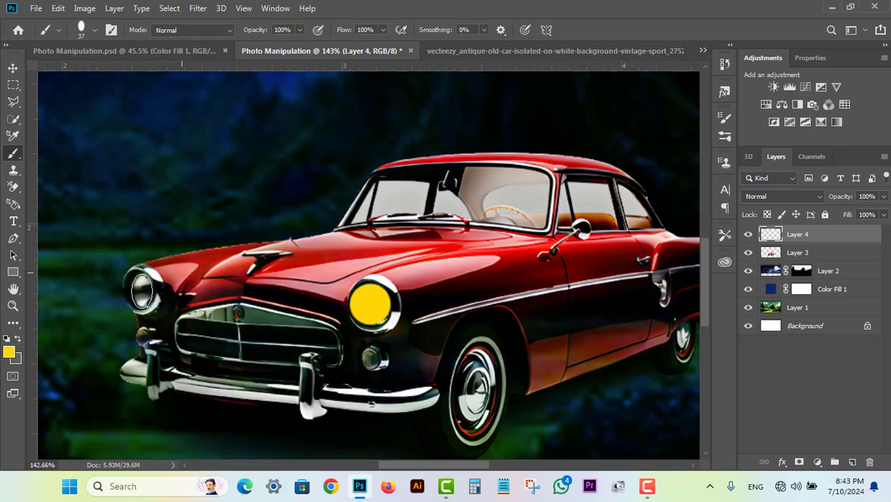
pyautogui.click(142, 291)
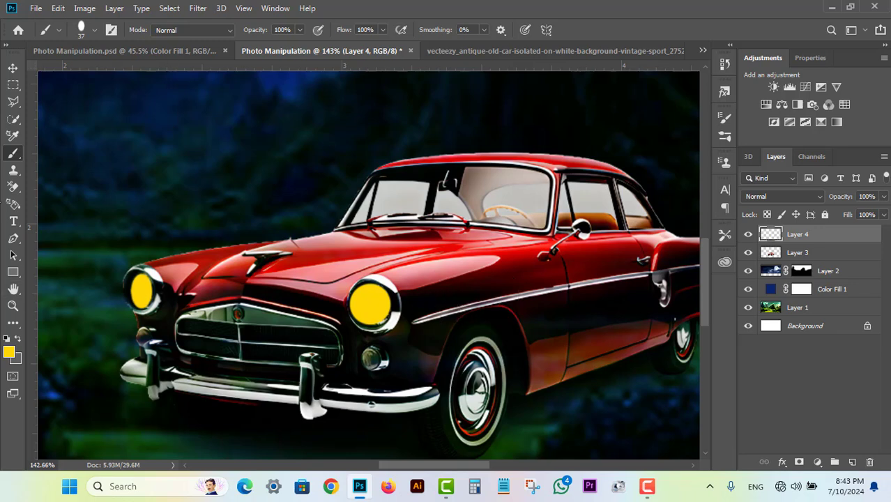
pyautogui.click(13, 67)
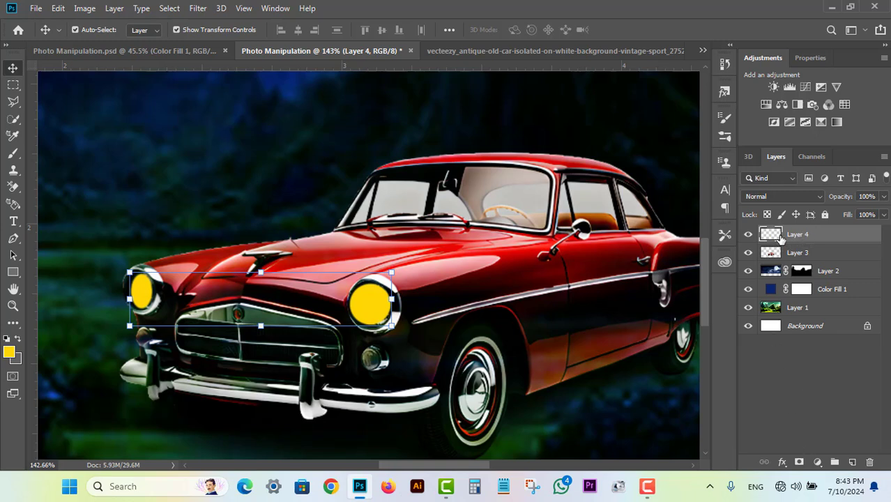
pyautogui.click(781, 462)
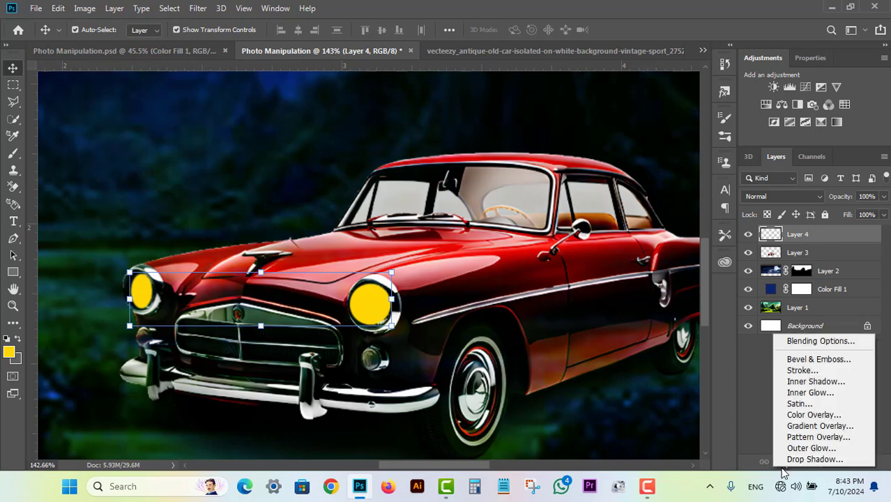
pyautogui.click(814, 341)
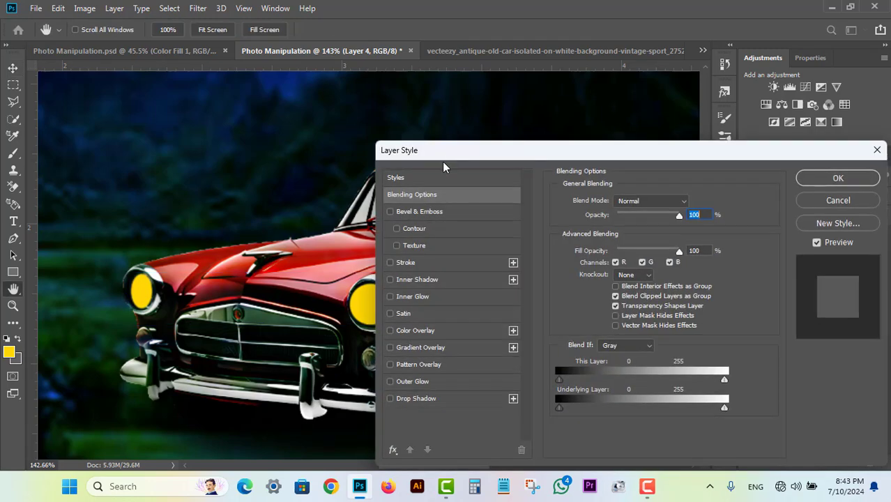
pyautogui.moveTo(444, 158); pyautogui.dragTo(557, 105)
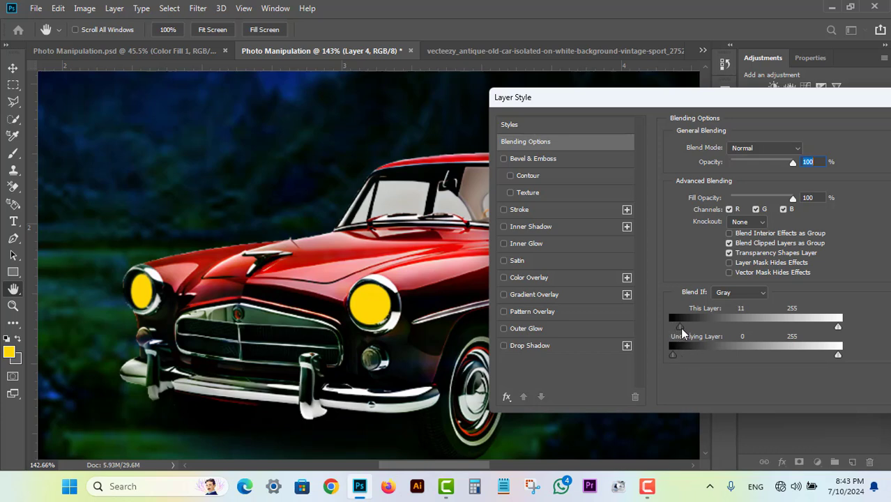
pyautogui.moveTo(696, 327); pyautogui.dragTo(719, 327)
pyautogui.moveTo(674, 327); pyautogui.dragTo(709, 331)
pyautogui.moveTo(800, 96); pyautogui.dragTo(668, 96)
pyautogui.click(817, 158)
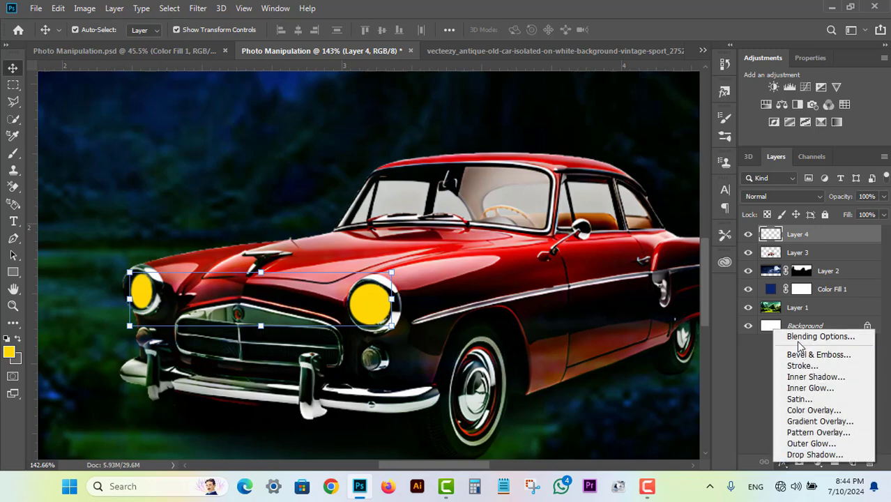
# Step: Split the Underlying Layer shadow range of the headlight layer's Blend If to 0 / 27 and apply the layer style
pyautogui.click(820, 336)
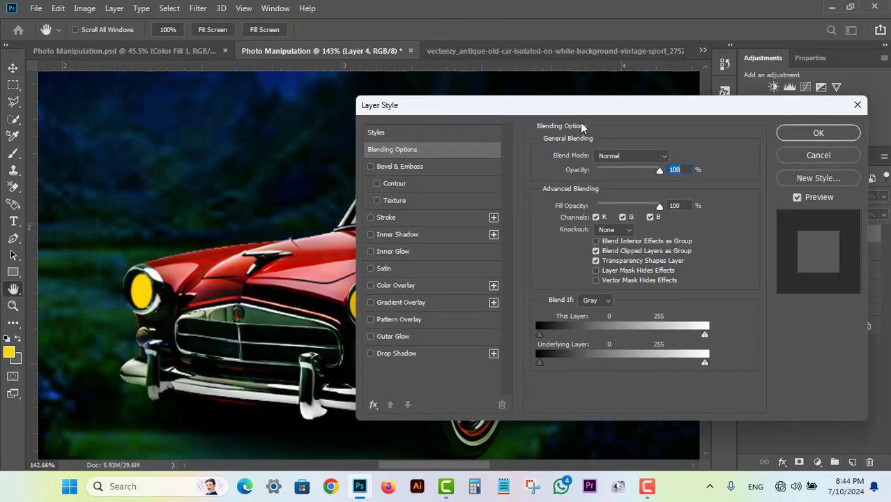
pyautogui.moveTo(591, 104); pyautogui.dragTo(705, 105)
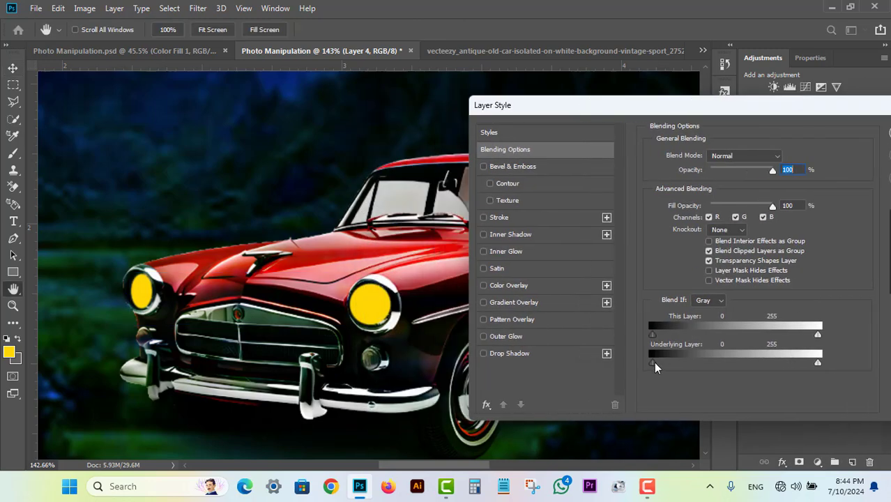
pyautogui.moveTo(654, 361)
pyautogui.mouseDown()
pyautogui.moveTo(646, 363)
pyautogui.moveTo(668, 363)
pyautogui.mouseUp()
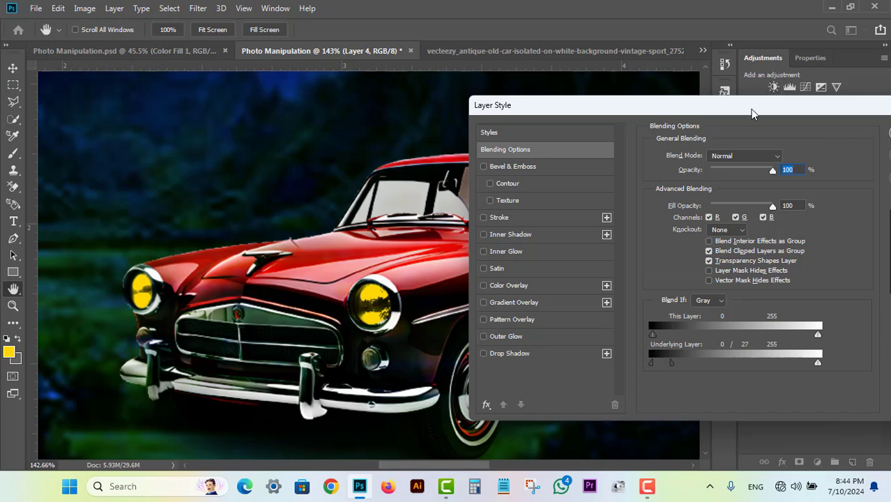
pyautogui.moveTo(759, 110); pyautogui.dragTo(653, 122)
pyautogui.click(819, 152)
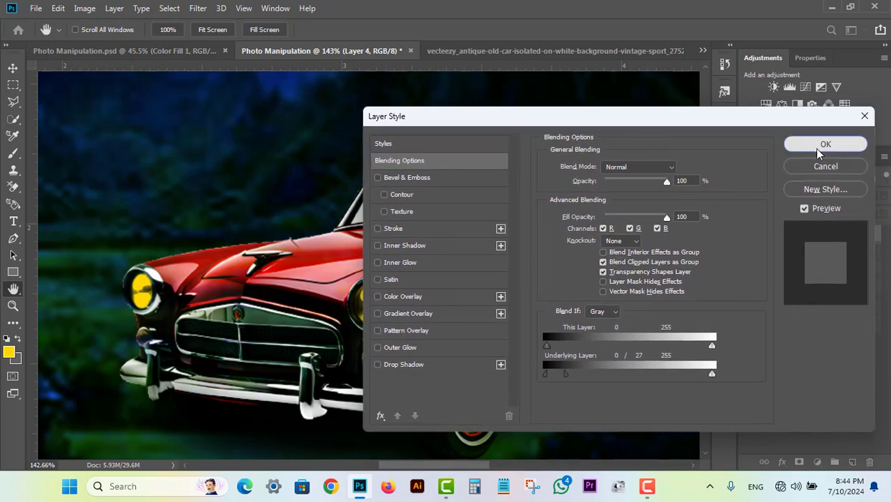
# Step: Examine the blended yellow headlights up close and within the whole night scene
pyautogui.scroll(-5, 415, 285)
pyautogui.scroll(2, 414, 299)
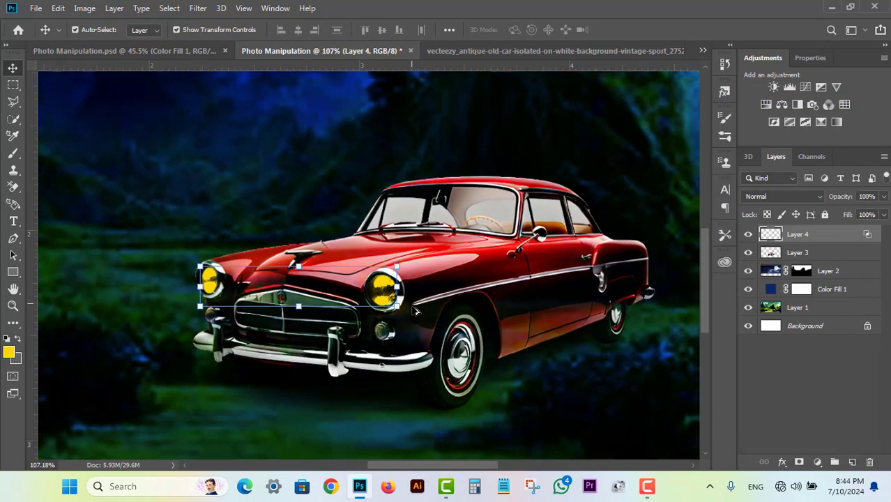
pyautogui.click(416, 311)
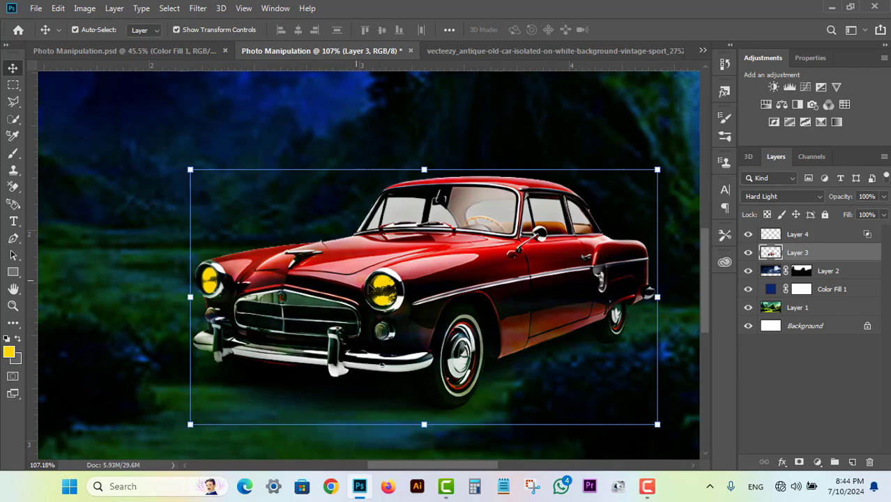
pyautogui.scroll(5, 382, 289)
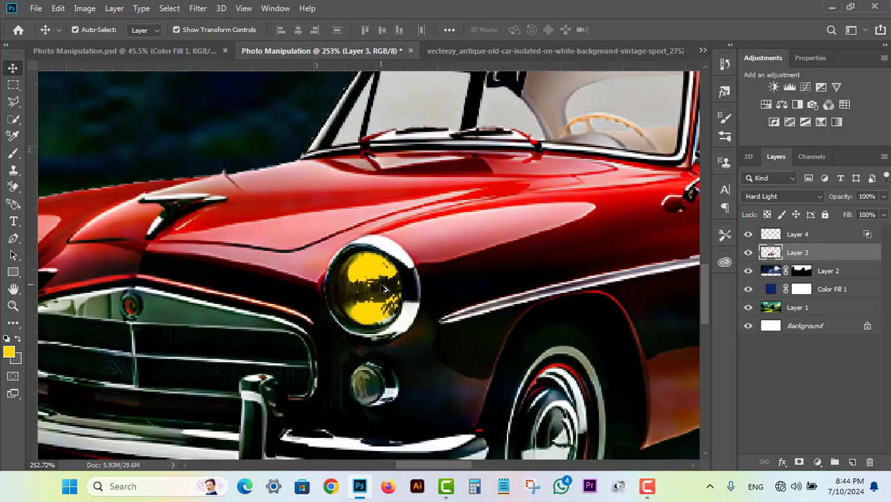
pyautogui.scroll(-5, 382, 289)
pyautogui.click(374, 148)
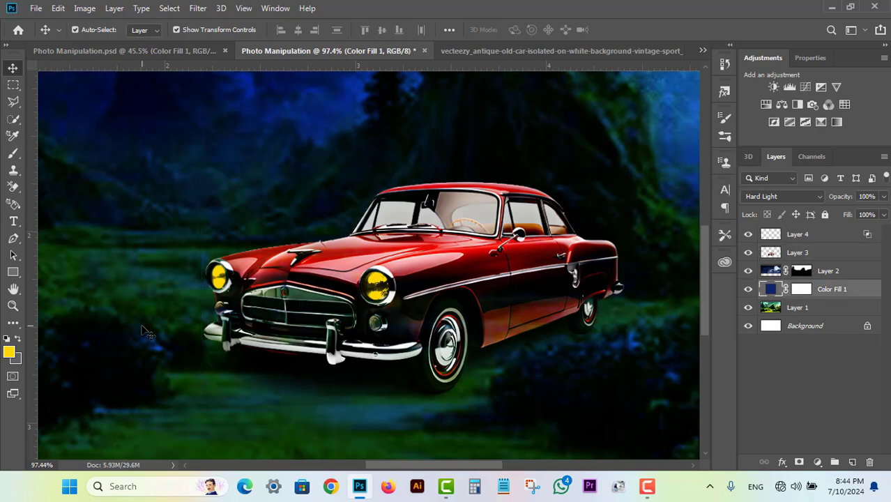
pyautogui.scroll(-2, 354, 297)
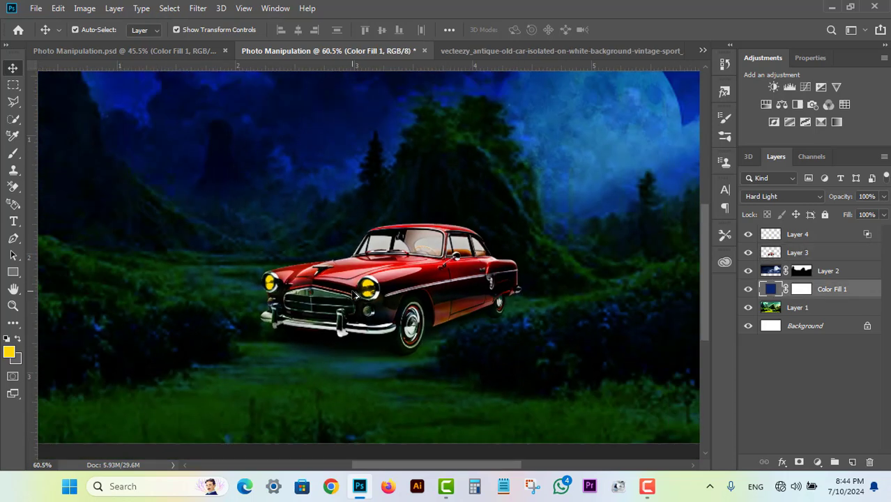
pyautogui.scroll(-1, 355, 296)
pyautogui.scroll(-1, 425, 299)
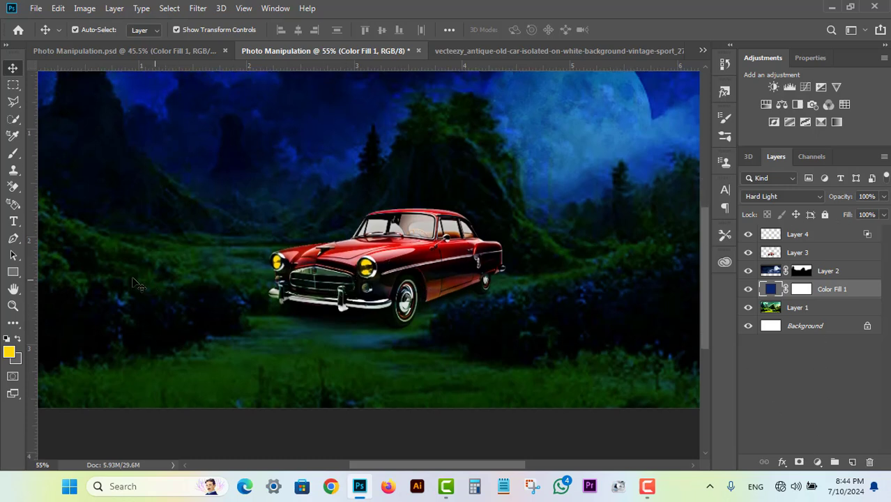
# Step: Choose the Polygonal Lasso tool and add a new empty layer above the headlight layer
pyautogui.click(13, 103)
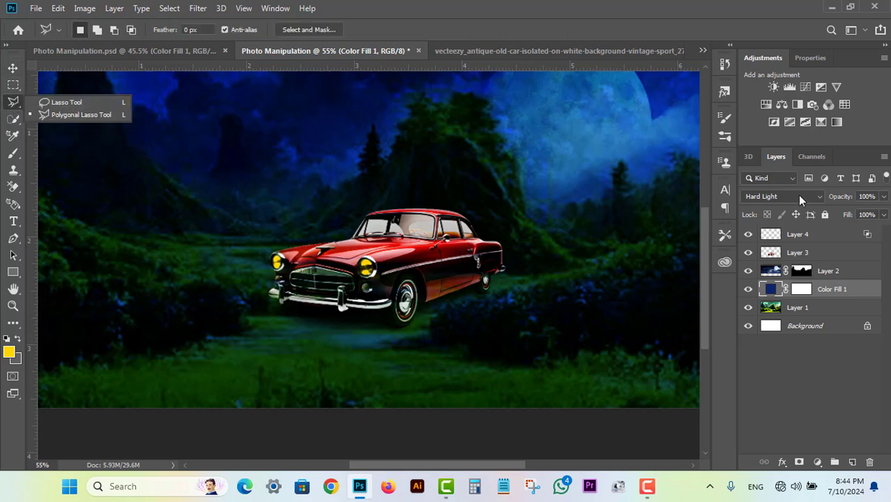
pyautogui.click(831, 239)
pyautogui.click(852, 462)
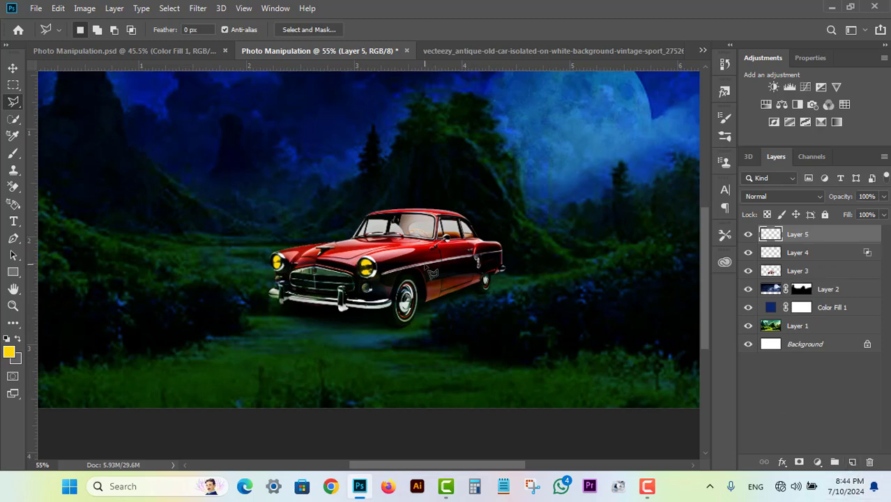
# Step: Outline a beam-shaped polygonal selection spreading from the near headlight down onto the grass in front of the car
pyautogui.scroll(2, 340, 274)
pyautogui.scroll(-1, 376, 272)
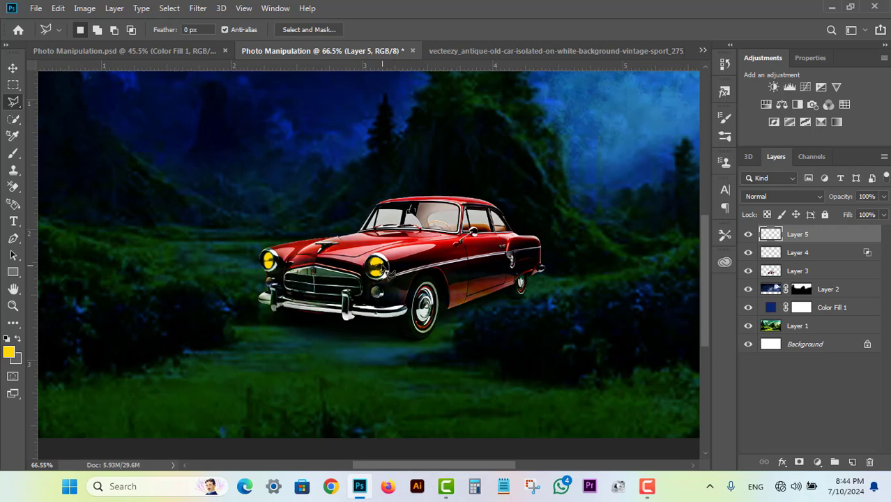
pyautogui.click(383, 266)
pyautogui.click(384, 388)
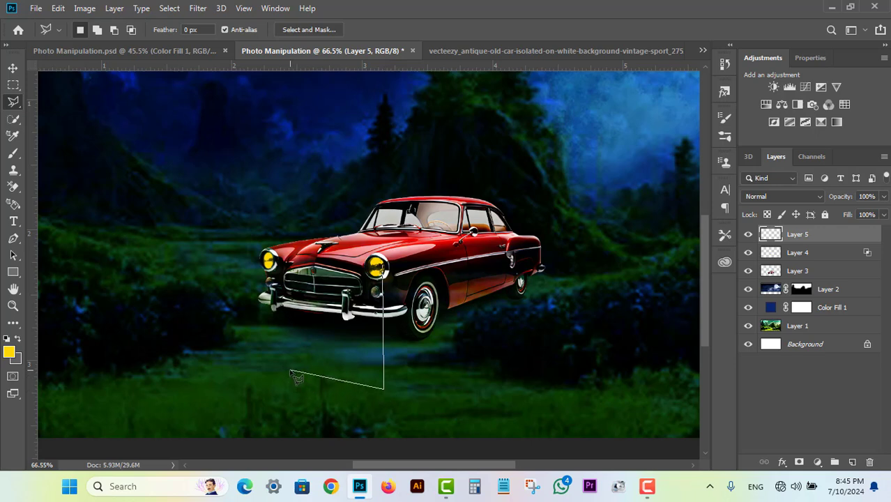
pyautogui.click(290, 370)
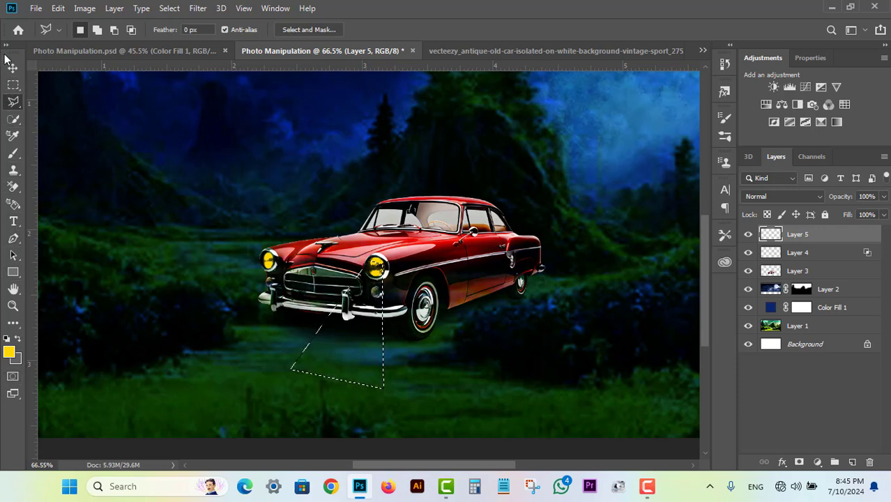
pyautogui.click(14, 325)
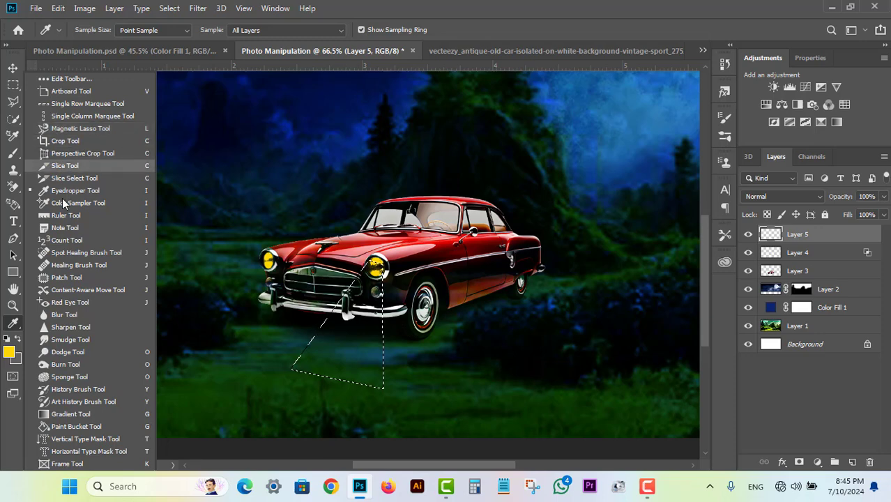
pyautogui.click(72, 416)
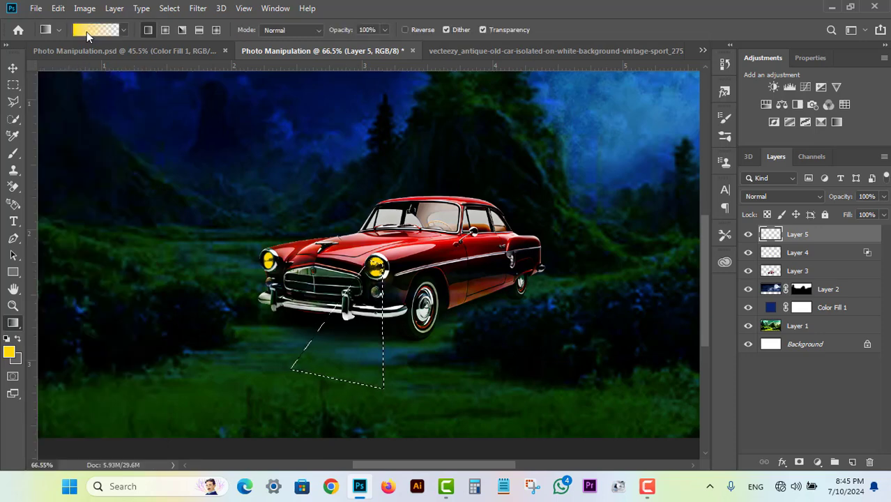
pyautogui.click(86, 31)
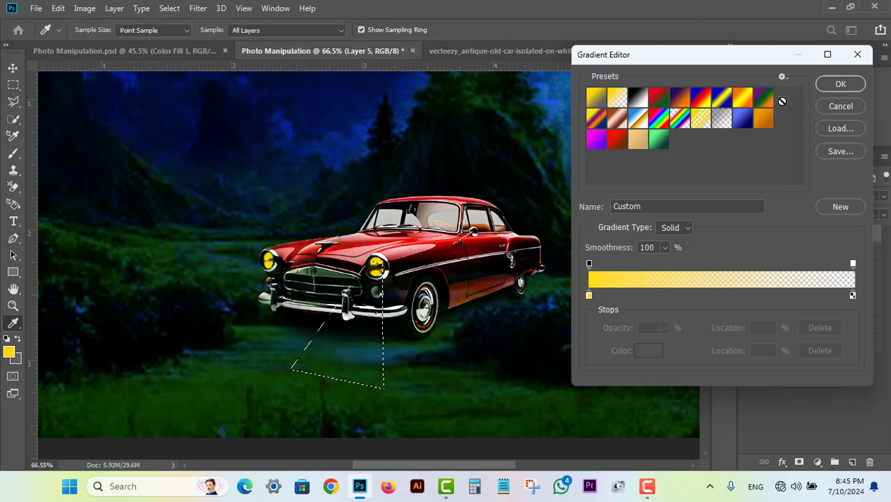
pyautogui.click(858, 56)
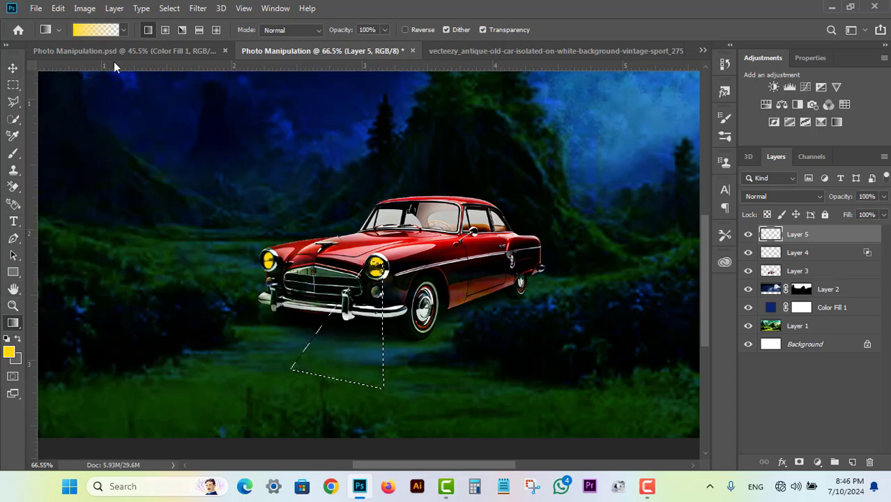
pyautogui.click(13, 67)
pyautogui.click(13, 101)
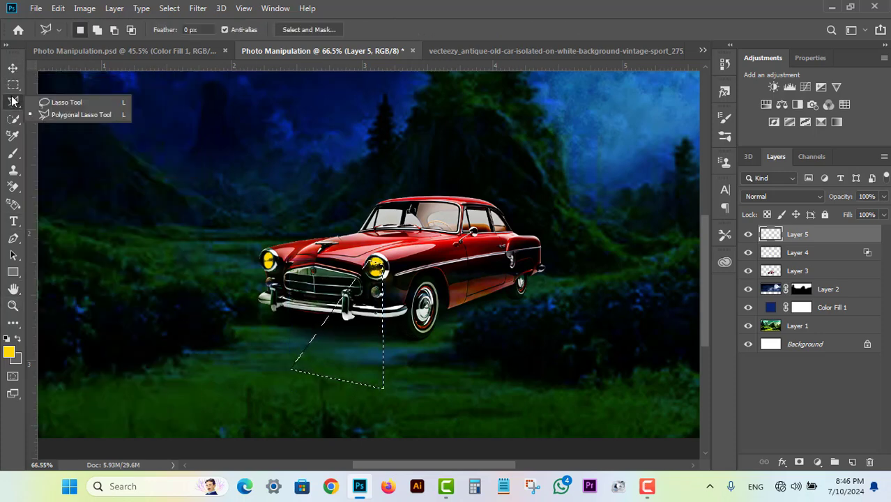
pyautogui.click(345, 4)
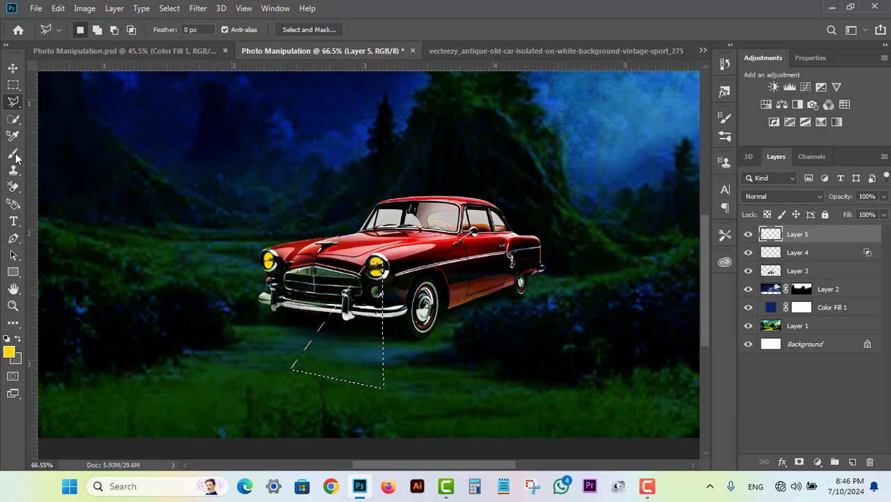
# Step: Set up the Gradient tool with the Foreground to Transparent preset and a yellow #fbd815 starting colour stop
pyautogui.click(14, 333)
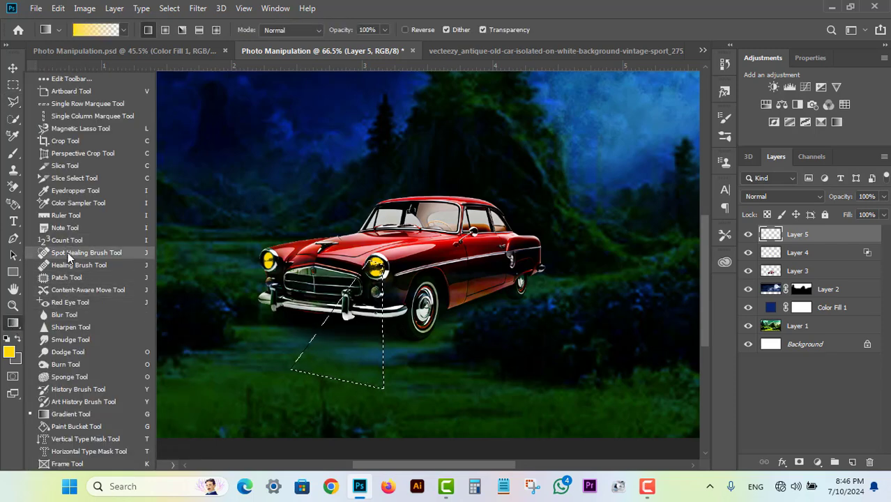
pyautogui.click(67, 415)
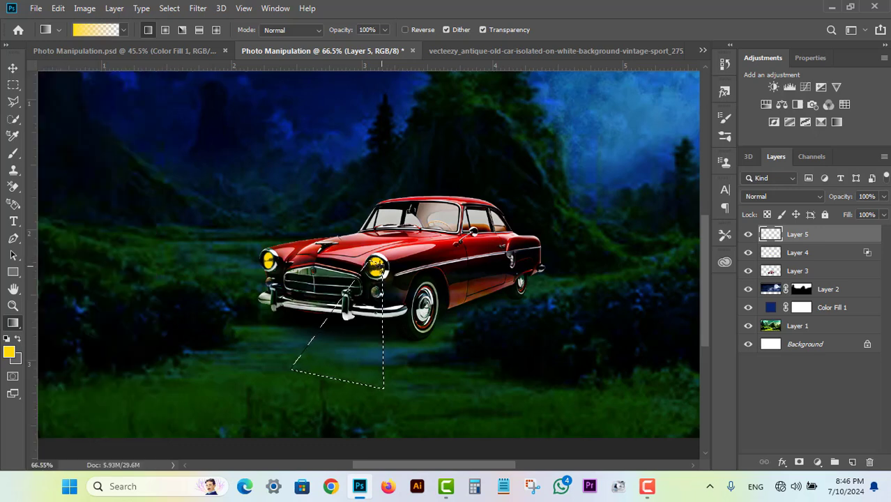
pyautogui.click(92, 30)
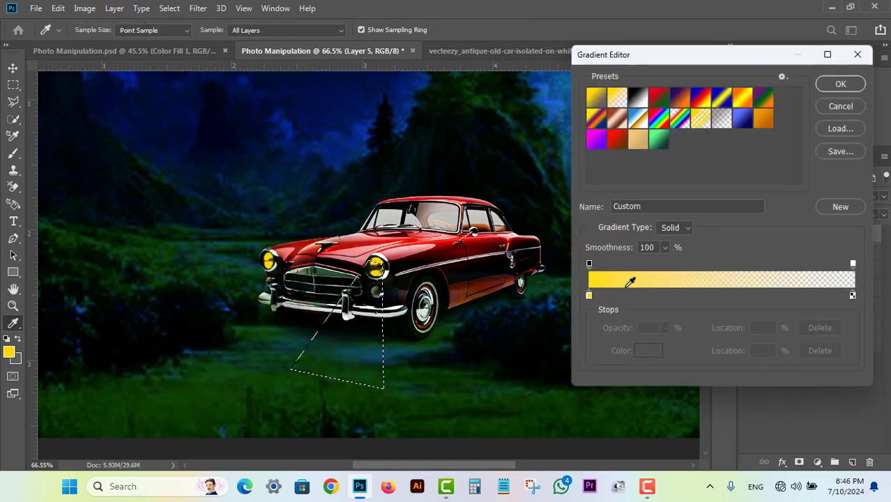
pyautogui.click(616, 102)
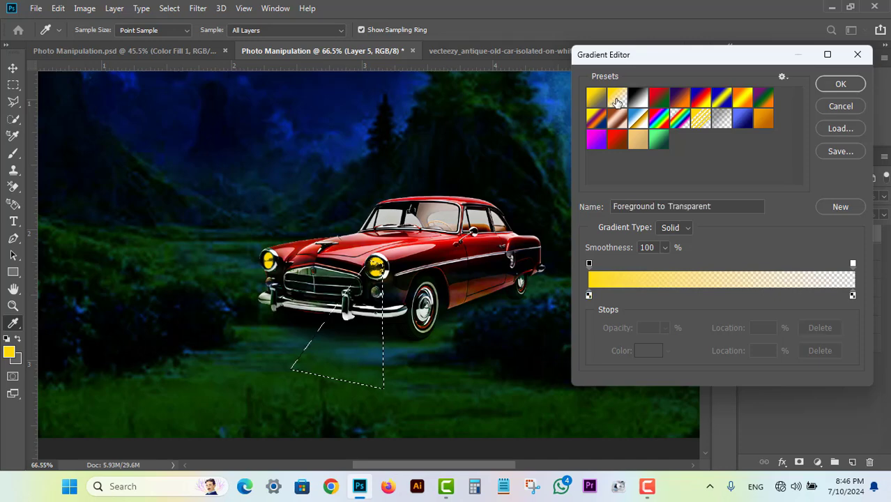
pyautogui.click(589, 295)
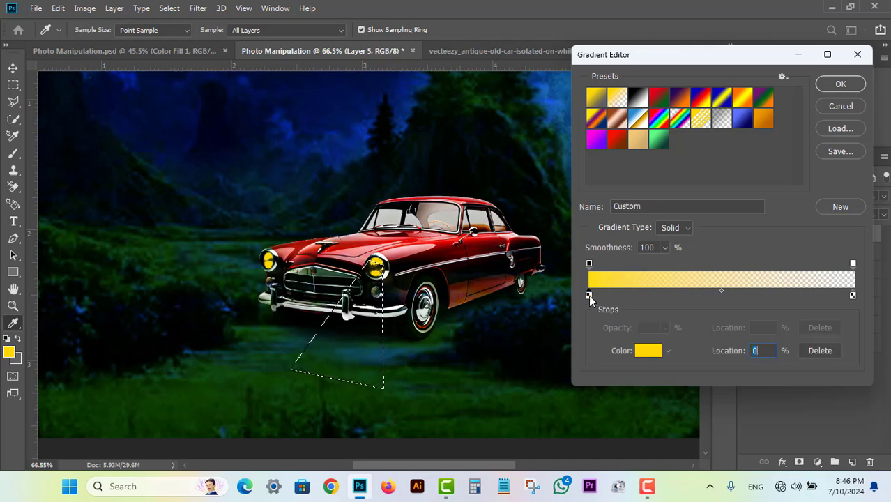
pyautogui.click(641, 352)
pyautogui.moveTo(648, 271); pyautogui.dragTo(646, 247)
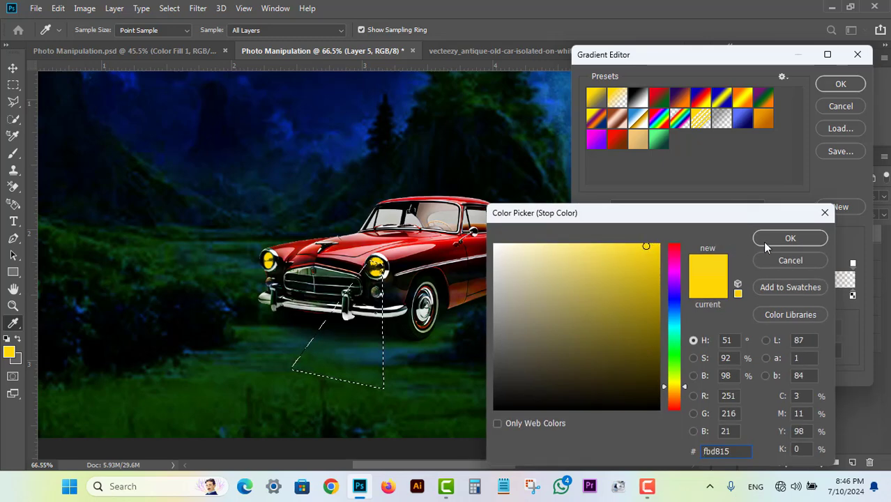
pyautogui.click(789, 239)
pyautogui.click(841, 83)
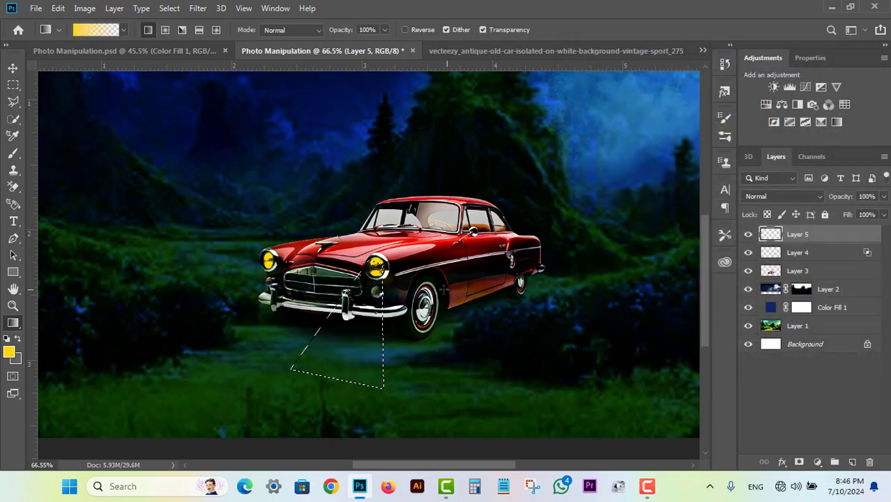
# Step: Fill the beam selection with the gradient from the near headlight down past the grass edge, deselect, and nudge the beam 2 pixels right
pyautogui.moveTo(377, 263); pyautogui.dragTo(325, 402)
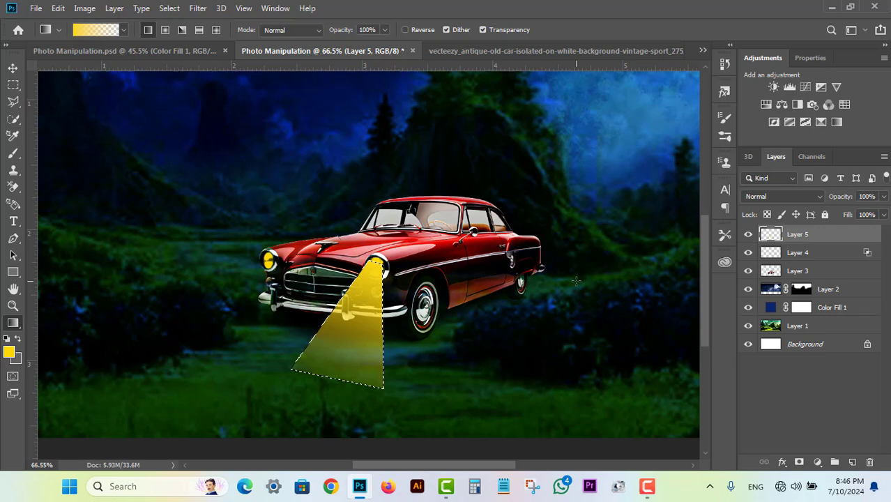
pyautogui.hotkey('ctrl', 'd')
pyautogui.click(13, 68)
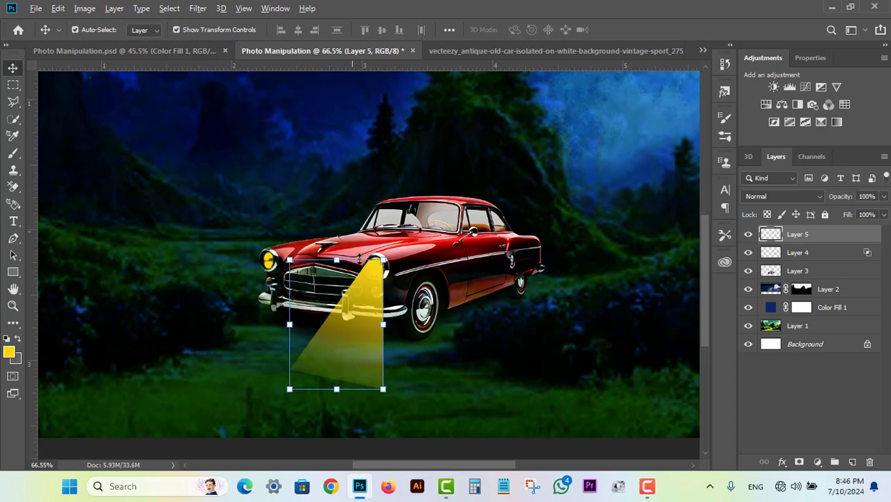
pyautogui.scroll(3, 366, 270)
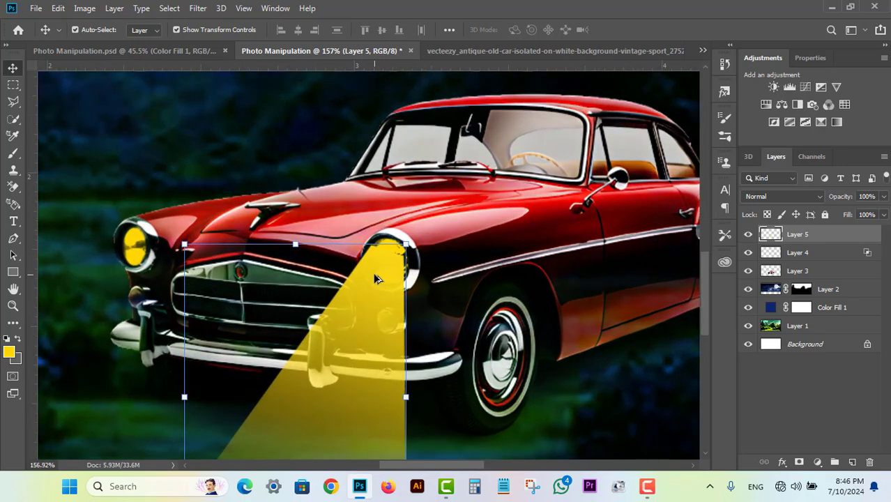
pyautogui.press('Right')
pyautogui.press('Right')
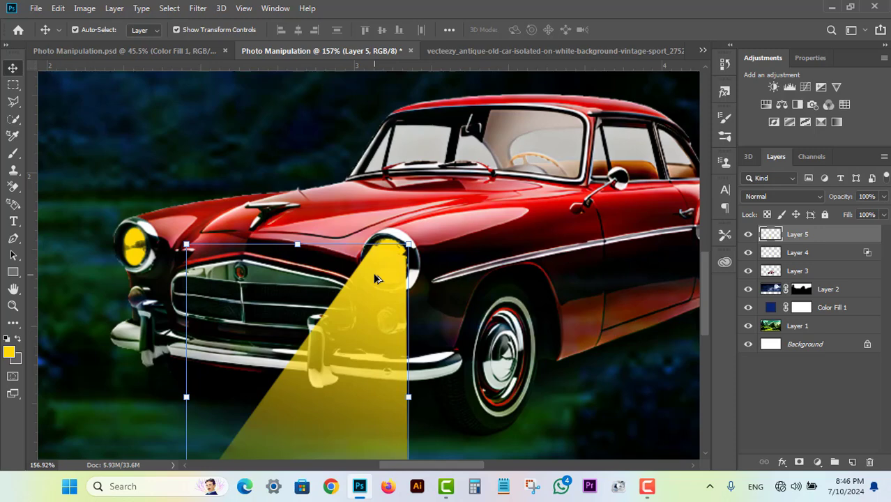
# Step: Soften the yellow light beam with a Field Blur of 28 px
pyautogui.scroll(-3, 374, 279)
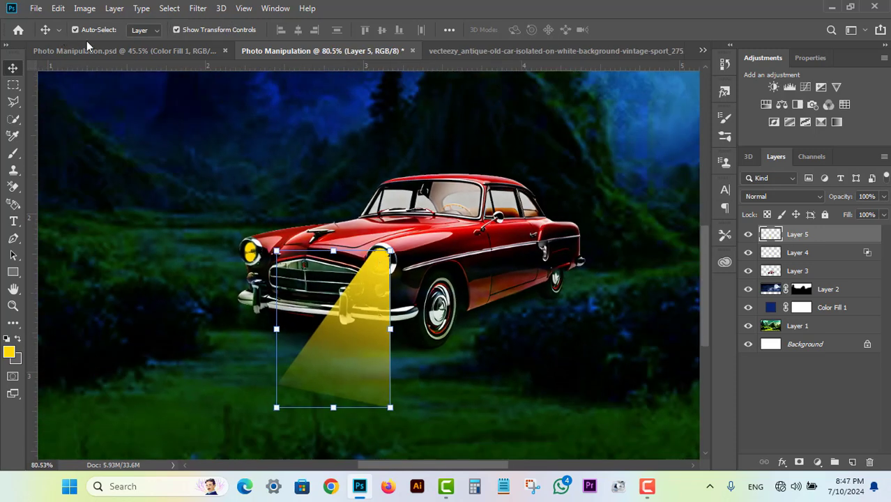
pyautogui.click(201, 9)
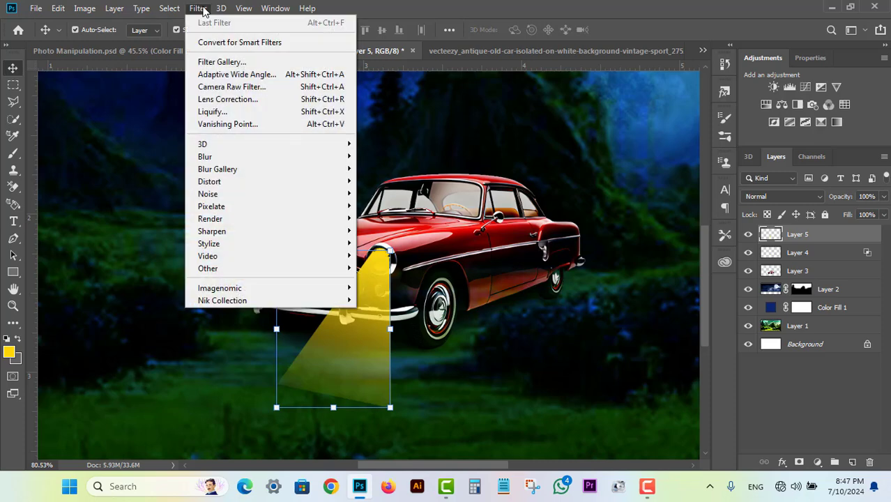
pyautogui.moveTo(219, 168)
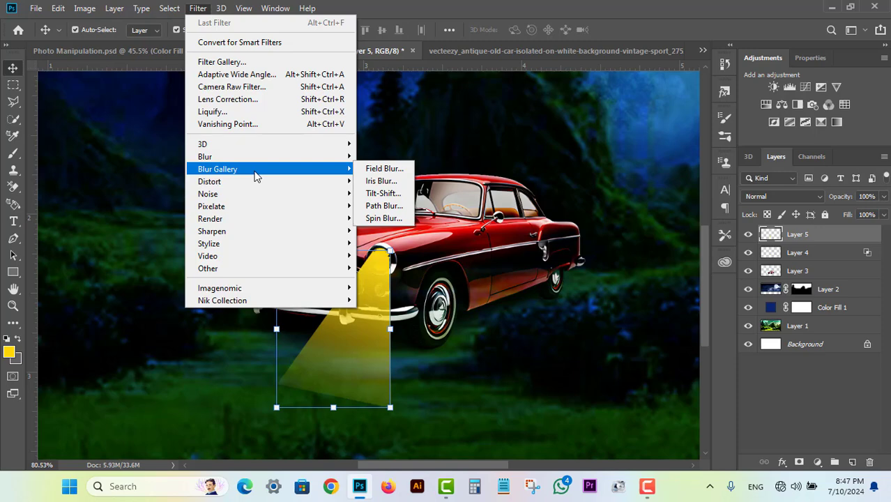
pyautogui.click(470, 5)
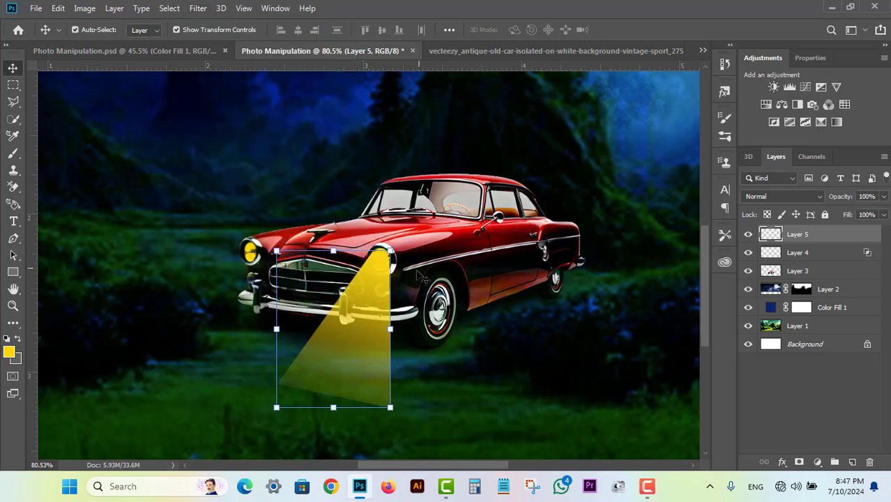
pyautogui.click(200, 8)
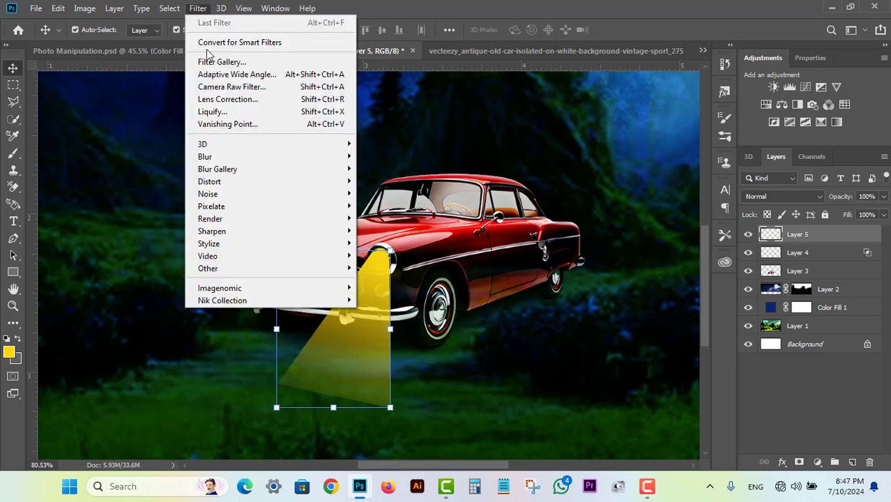
pyautogui.moveTo(234, 173)
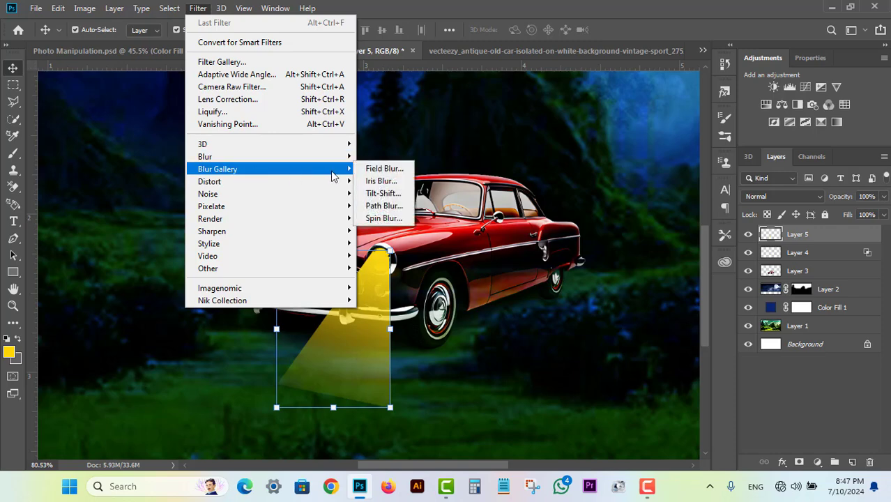
pyautogui.click(394, 172)
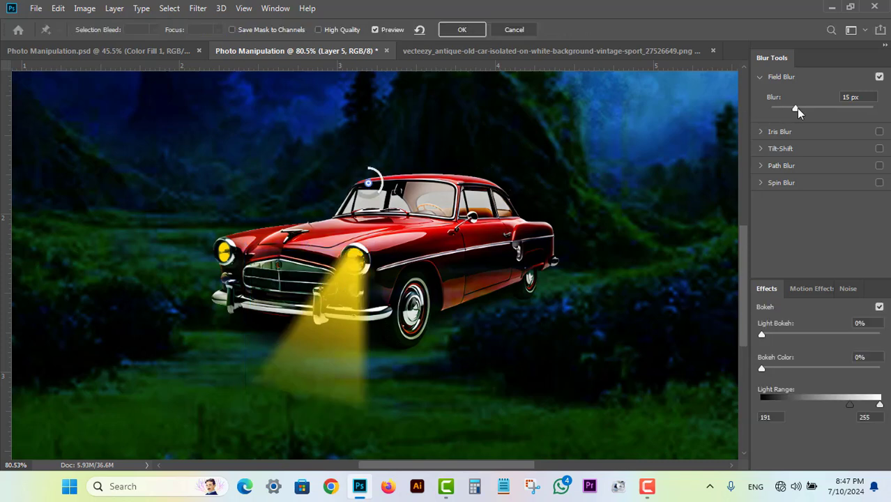
pyautogui.moveTo(796, 108); pyautogui.dragTo(801, 109)
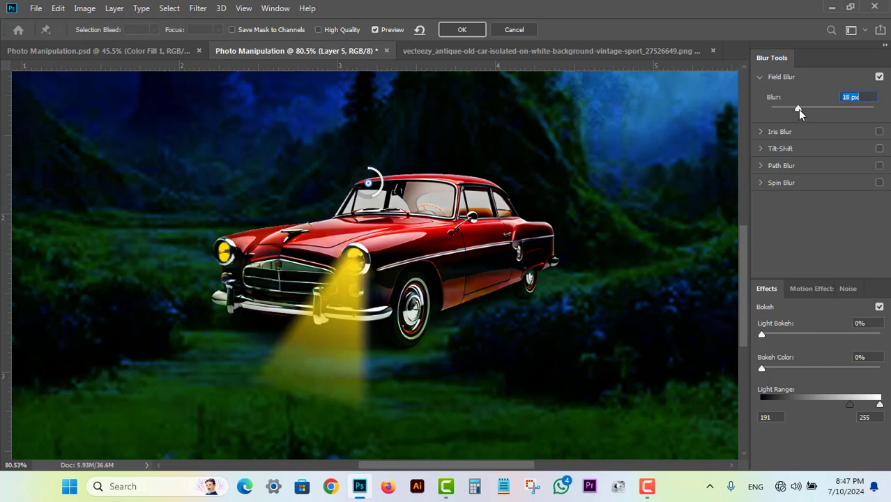
pyautogui.moveTo(803, 109); pyautogui.dragTo(811, 109)
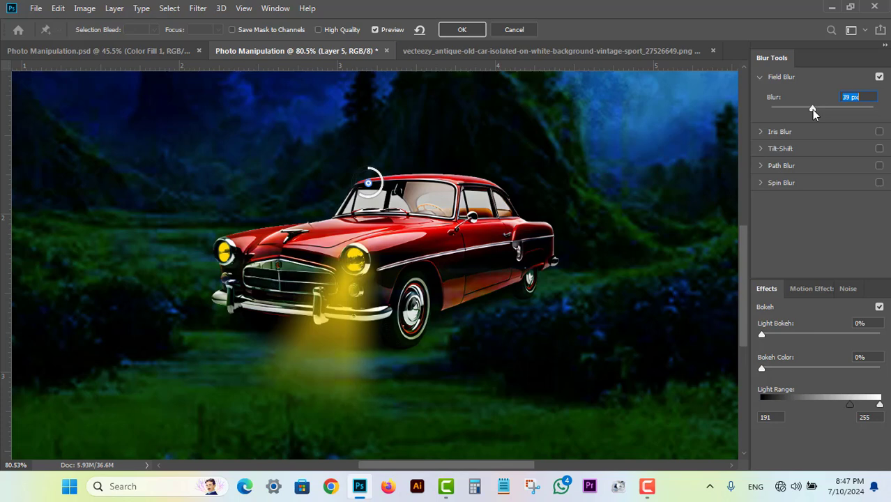
pyautogui.moveTo(811, 109); pyautogui.dragTo(805, 109)
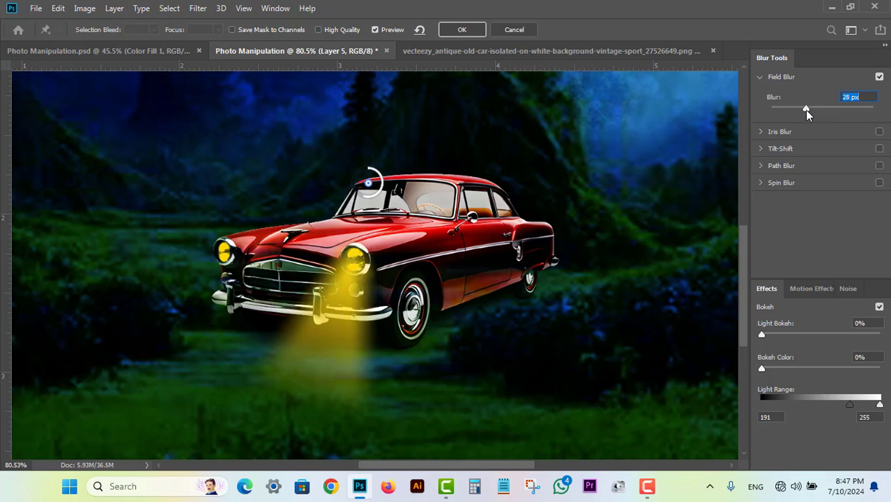
pyautogui.moveTo(805, 110)
pyautogui.mouseDown()
pyautogui.moveTo(797, 110)
pyautogui.moveTo(806, 112)
pyautogui.mouseUp()
pyautogui.click(461, 30)
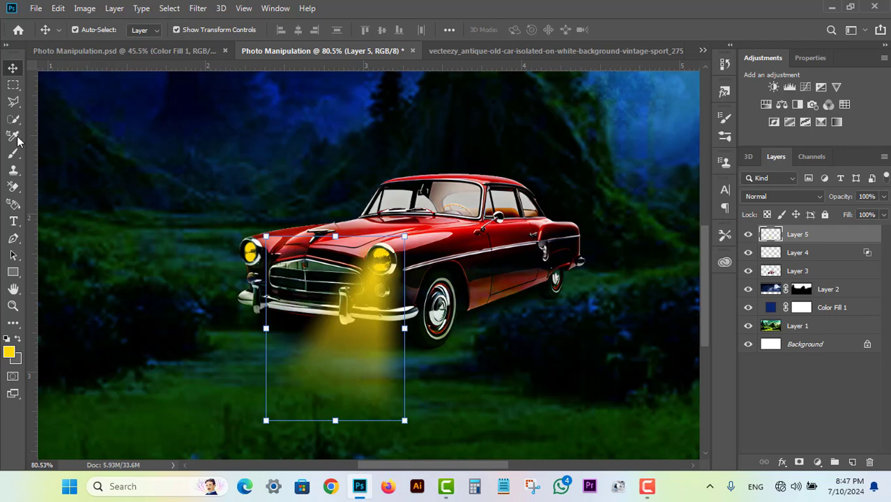
pyautogui.press('ctrl')
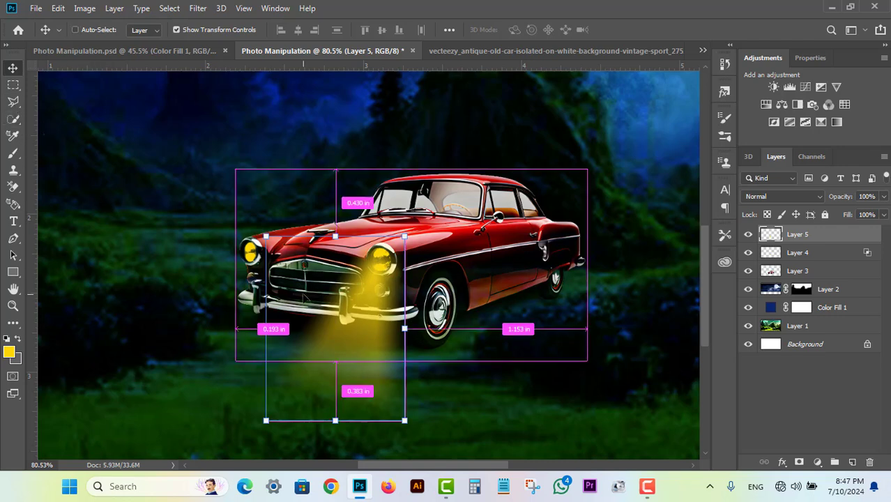
pyautogui.hotkey('ctrl', 't')
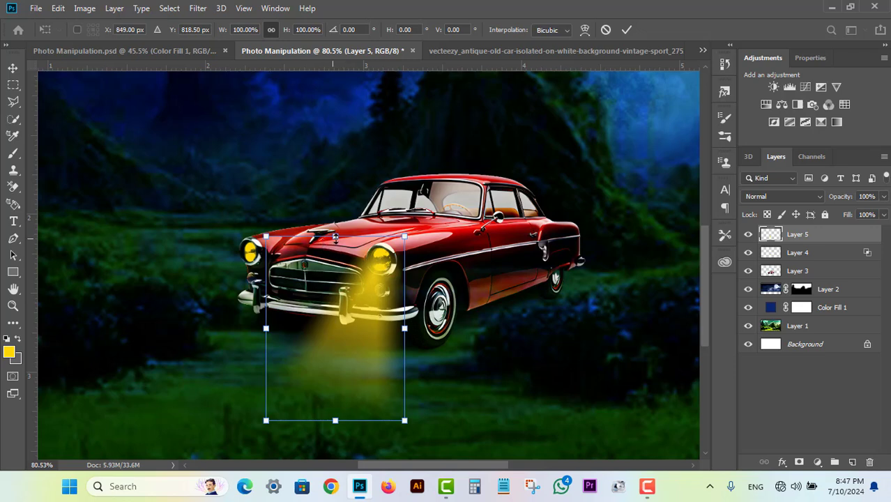
pyautogui.rightClick(370, 263)
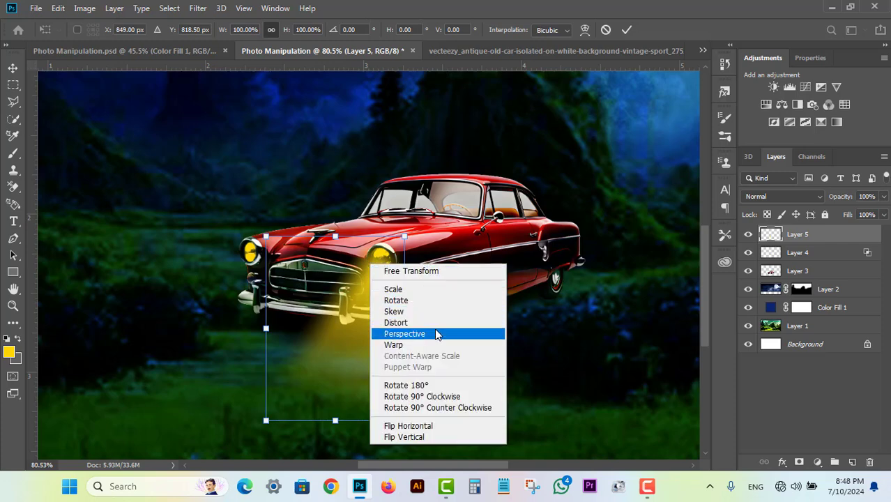
pyautogui.click(597, 17)
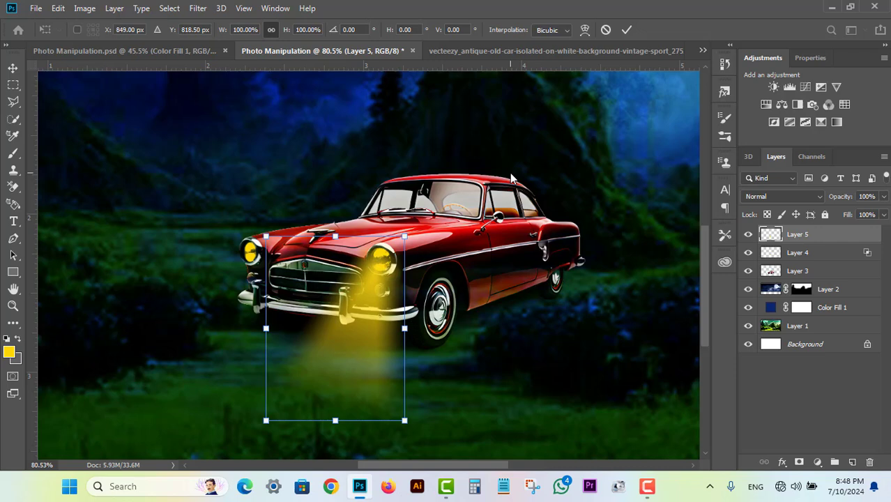
pyautogui.press('Return')
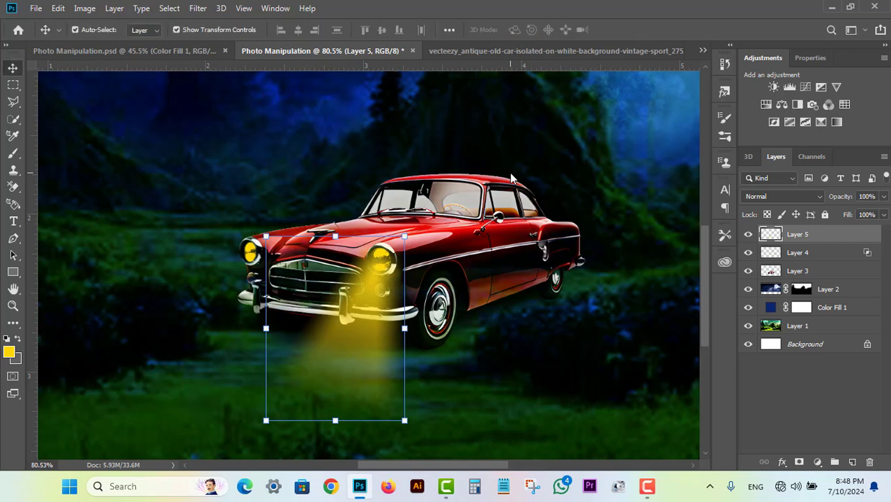
pyautogui.rightClick(370, 289)
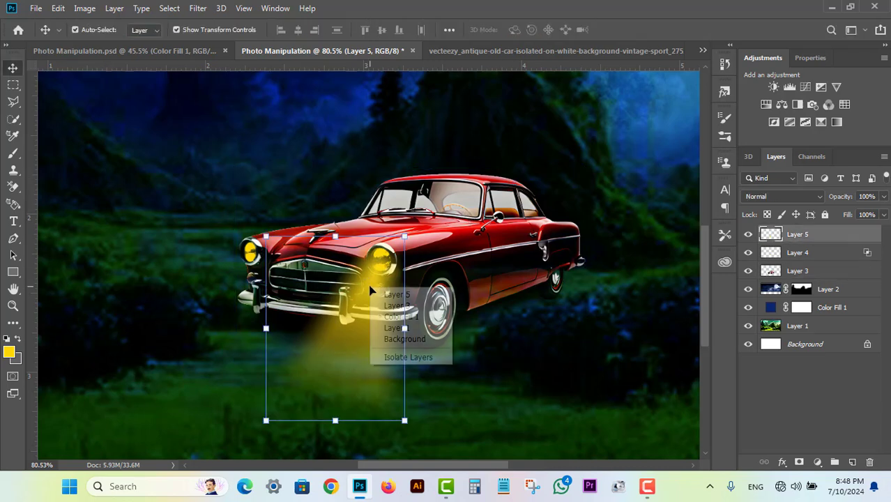
pyautogui.click(502, 317)
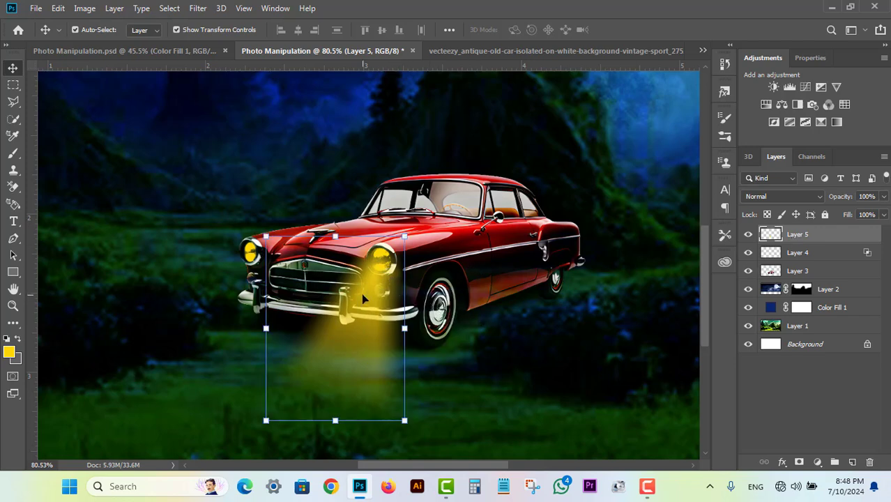
# Step: Distort the near headlight's beam so it narrows at the lamp and fans out lower left across the grille and bumper
pyautogui.press('ctrl')
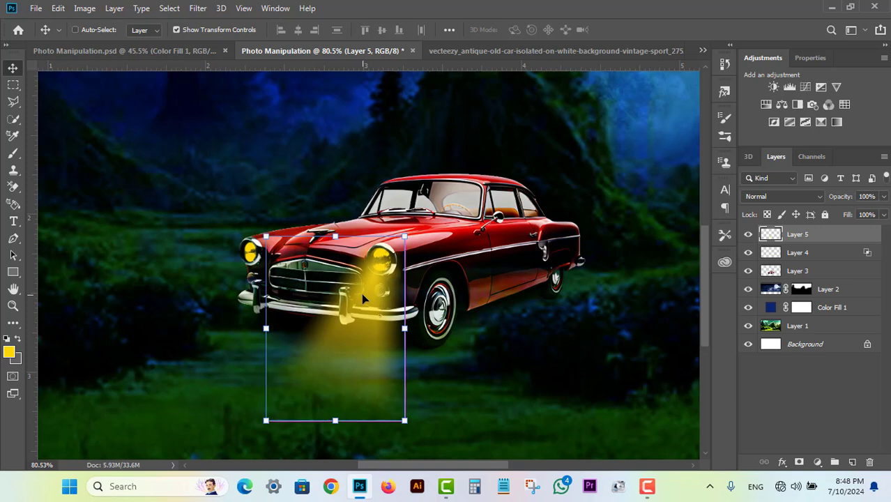
pyautogui.hotkey('ctrl', 't')
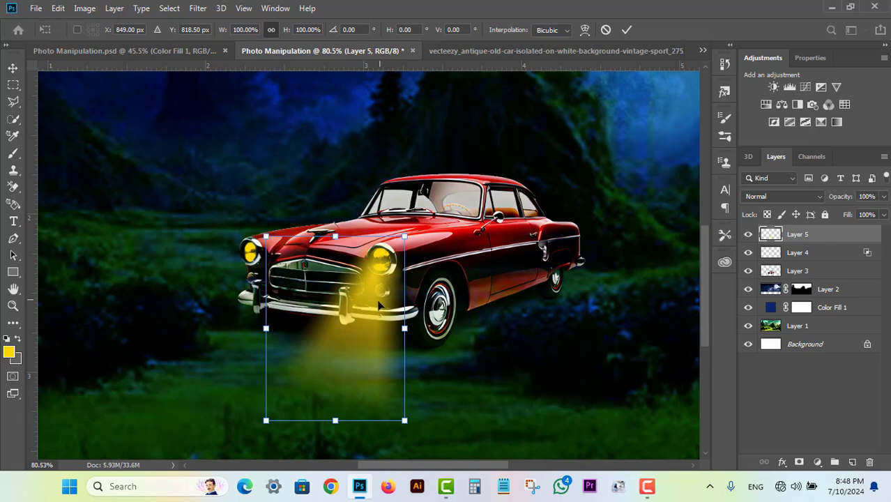
pyautogui.rightClick(375, 274)
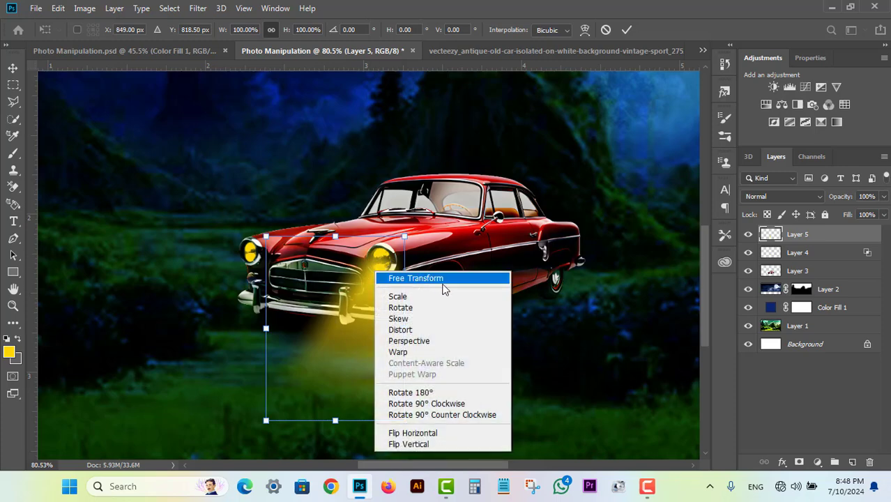
pyautogui.click(412, 331)
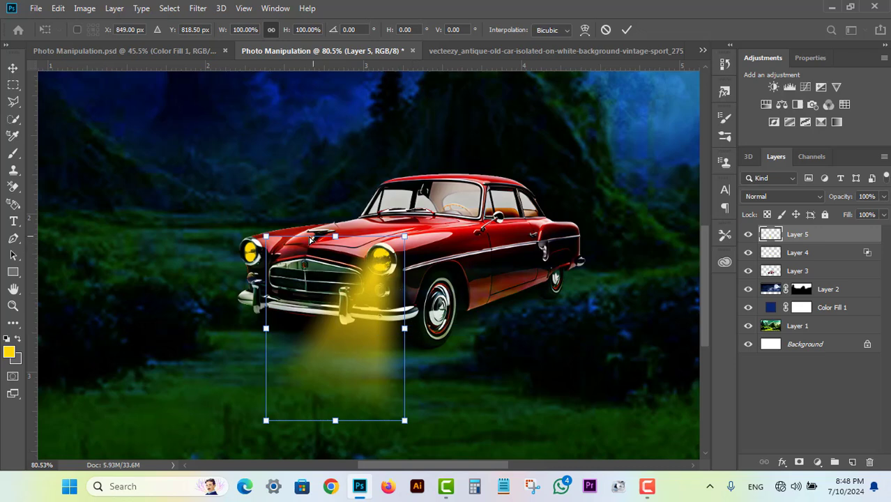
pyautogui.moveTo(269, 240); pyautogui.dragTo(322, 249)
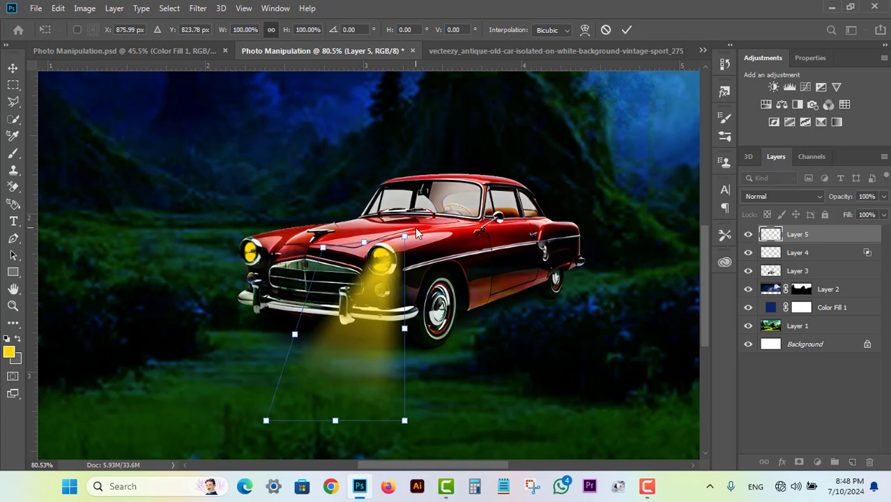
pyautogui.moveTo(404, 240)
pyautogui.mouseDown()
pyautogui.moveTo(380, 246)
pyautogui.moveTo(394, 239)
pyautogui.mouseUp()
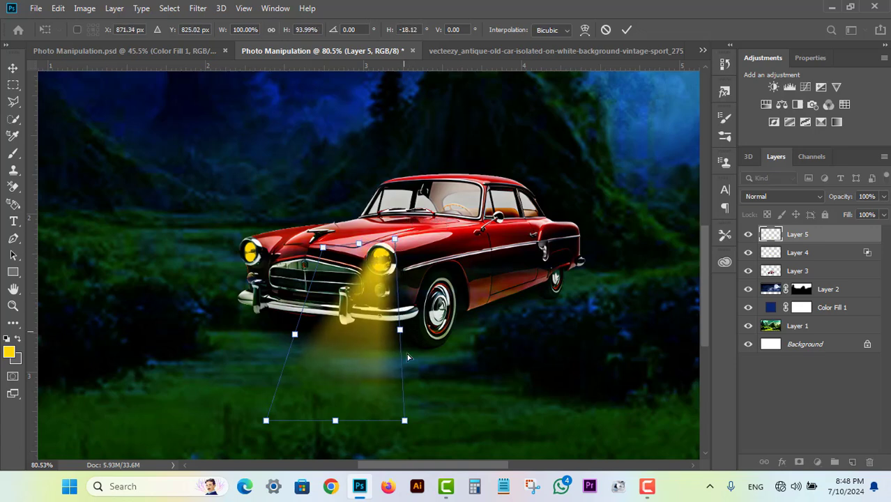
pyautogui.moveTo(405, 421); pyautogui.dragTo(394, 399)
pyautogui.moveTo(271, 424); pyautogui.dragTo(226, 381)
pyautogui.moveTo(394, 401)
pyautogui.mouseDown()
pyautogui.moveTo(390, 419)
pyautogui.moveTo(398, 395)
pyautogui.moveTo(337, 399)
pyautogui.moveTo(402, 411)
pyautogui.moveTo(398, 392)
pyautogui.mouseUp()
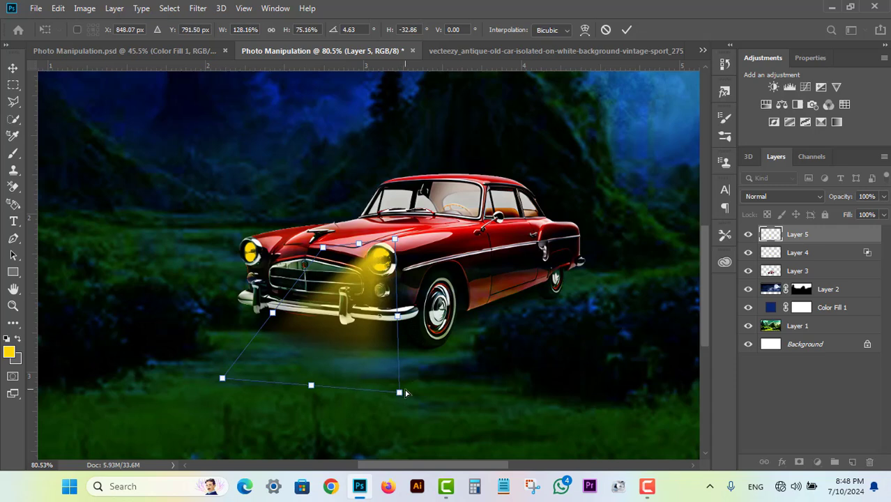
pyautogui.press('Return')
pyautogui.click(458, 347)
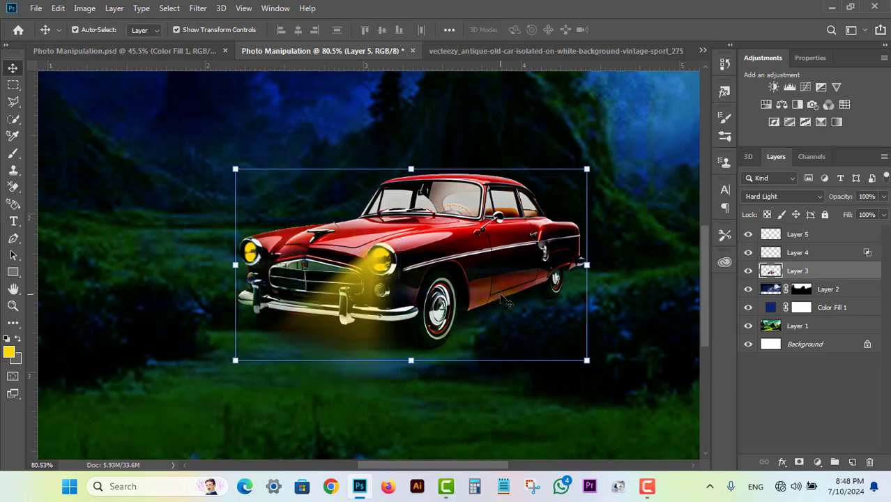
# Step: Distort the near headlight's beam again, narrowing it and stretching it down past the bumper onto the grass
pyautogui.hotkey('ctrl', '-')
pyautogui.hotkey('ctrl', '-')
pyautogui.scroll(-2, 375, 297)
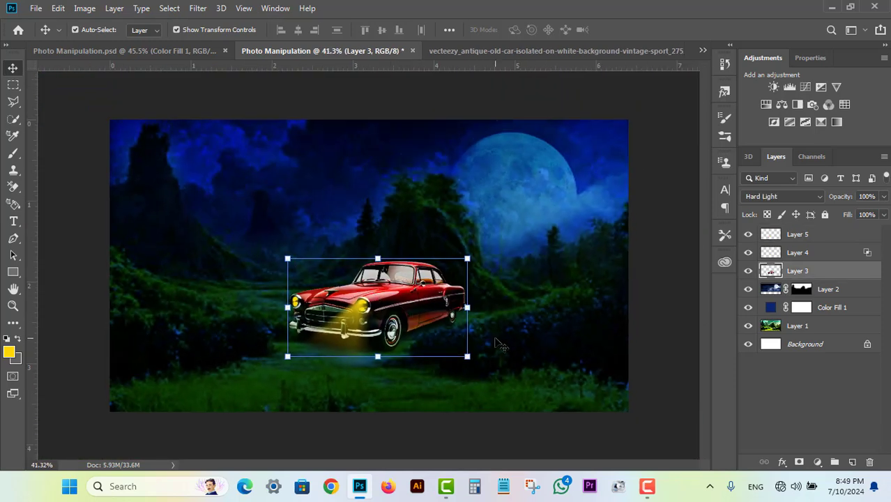
pyautogui.click(496, 338)
pyautogui.scroll(3, 261, 339)
pyautogui.scroll(4, 276, 347)
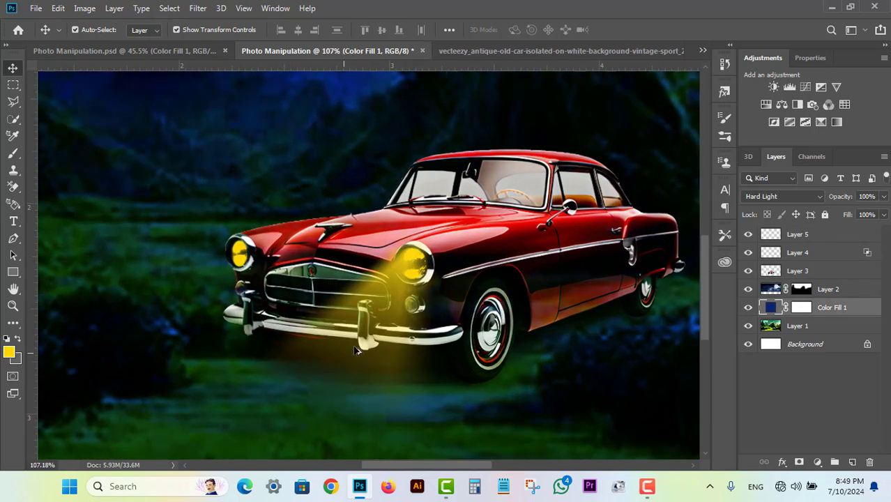
pyautogui.click(390, 369)
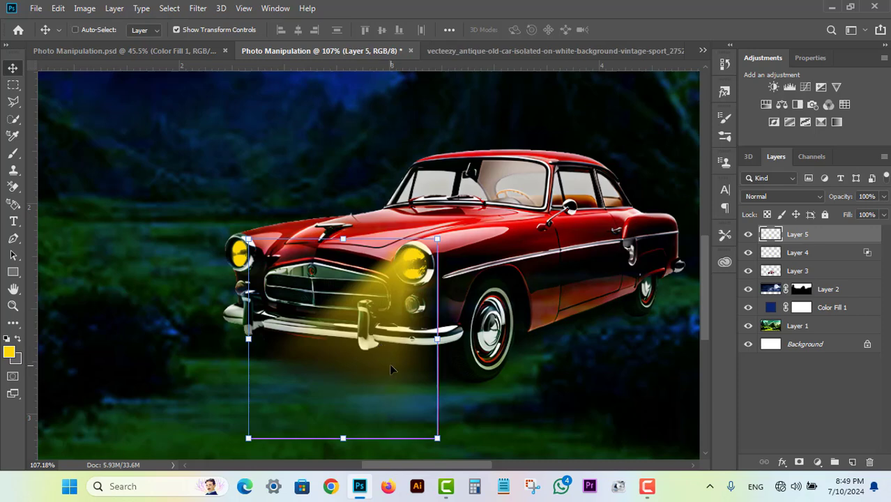
pyautogui.hotkey('ctrl', 't')
pyautogui.rightClick(395, 335)
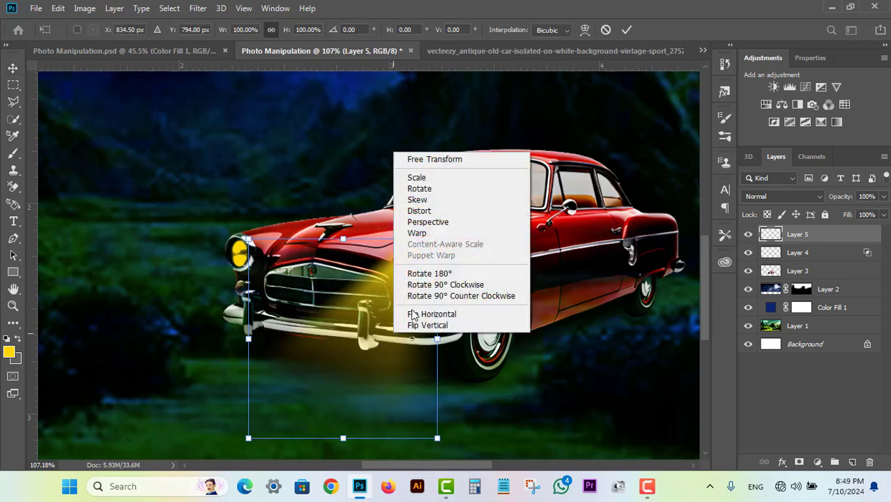
pyautogui.click(419, 211)
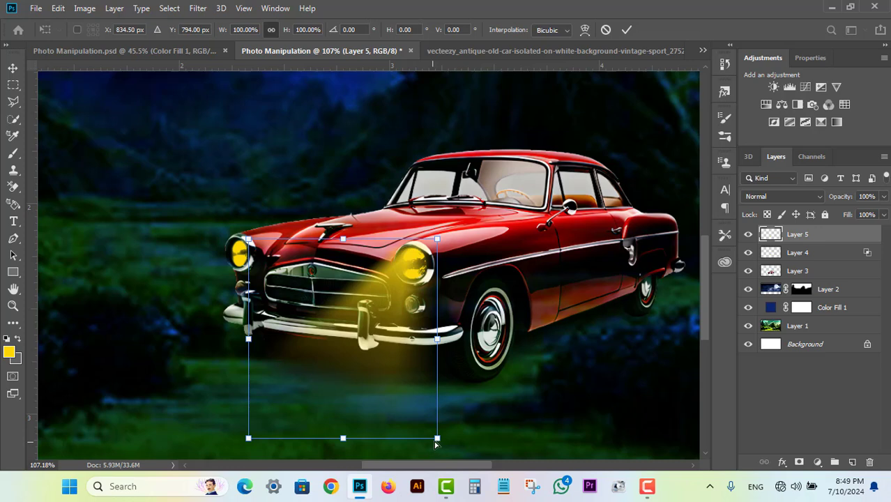
pyautogui.moveTo(436, 441); pyautogui.dragTo(417, 403)
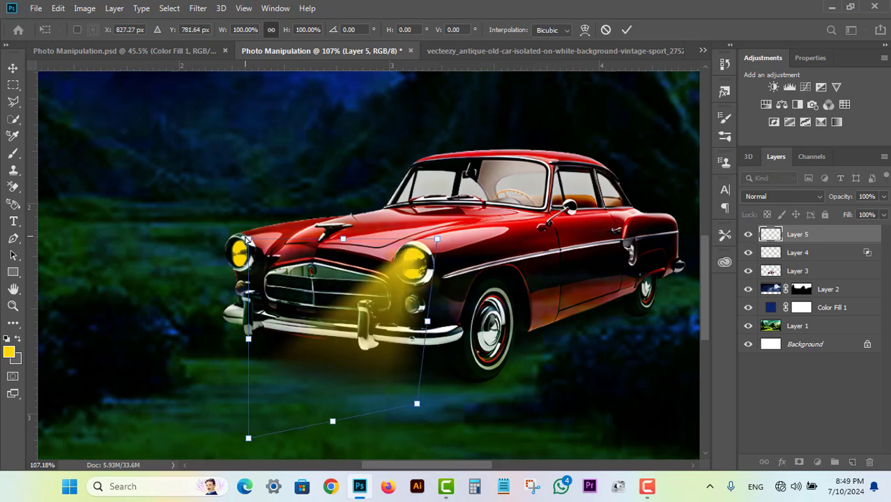
pyautogui.moveTo(246, 240); pyautogui.dragTo(268, 281)
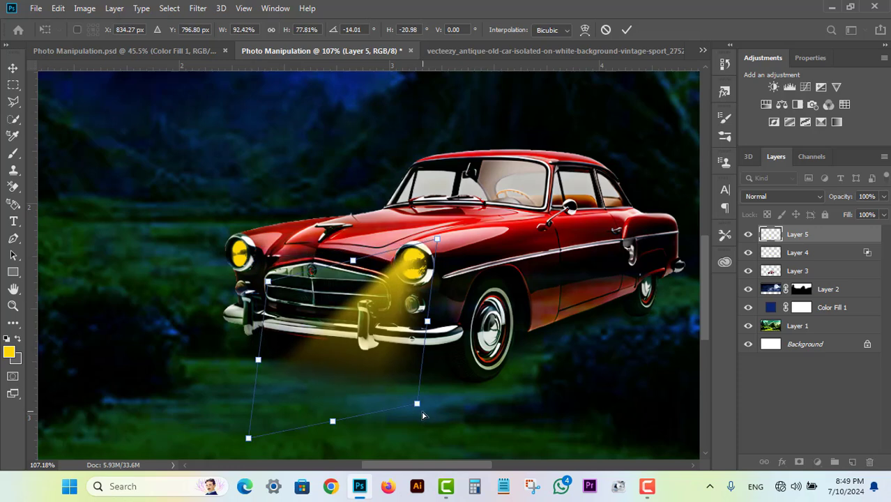
pyautogui.moveTo(416, 408); pyautogui.dragTo(373, 438)
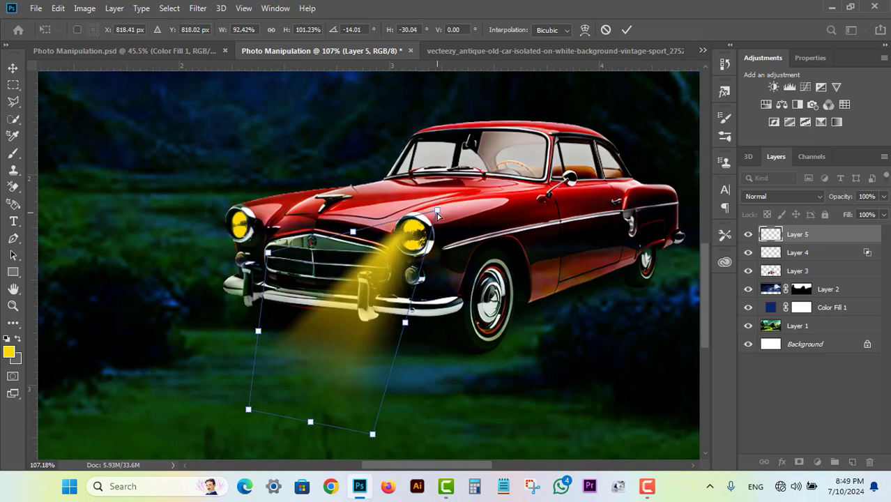
pyautogui.moveTo(436, 212); pyautogui.dragTo(443, 214)
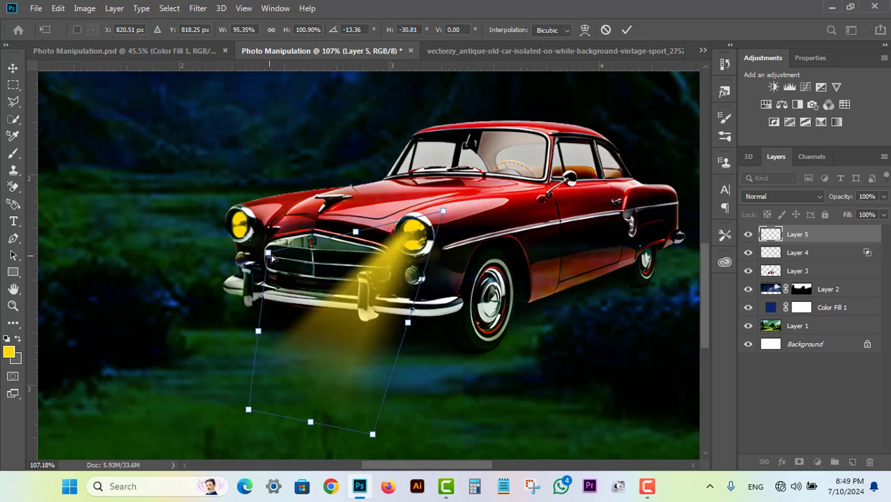
pyautogui.moveTo(272, 257); pyautogui.dragTo(310, 214)
pyautogui.press('Return')
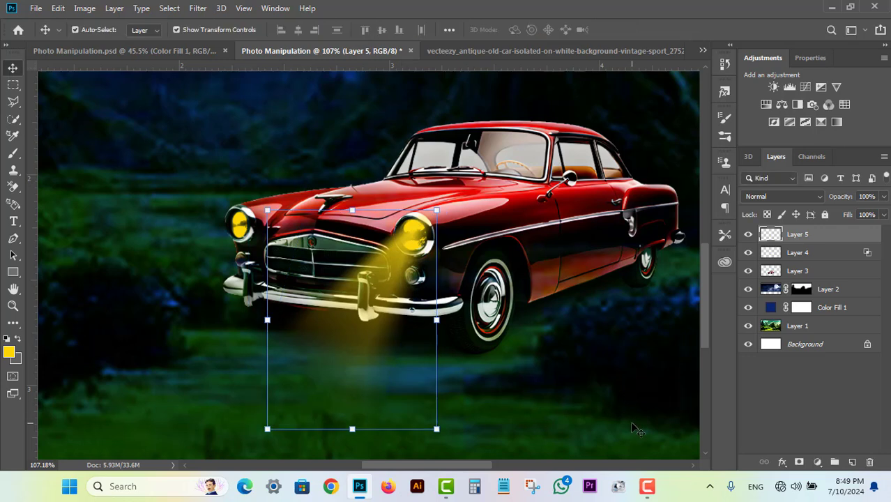
pyautogui.click(590, 324)
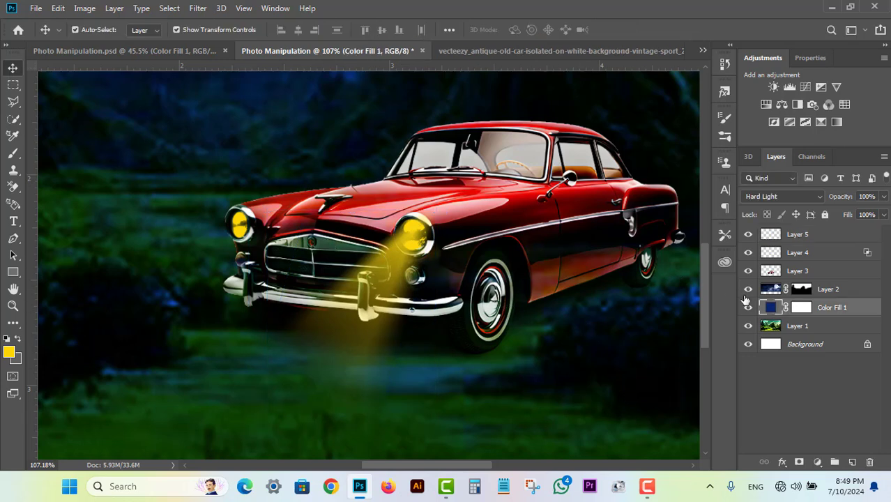
# Step: Duplicate the near headlight's beam layer and move the copy so it starts at the far headlight
pyautogui.click(415, 244)
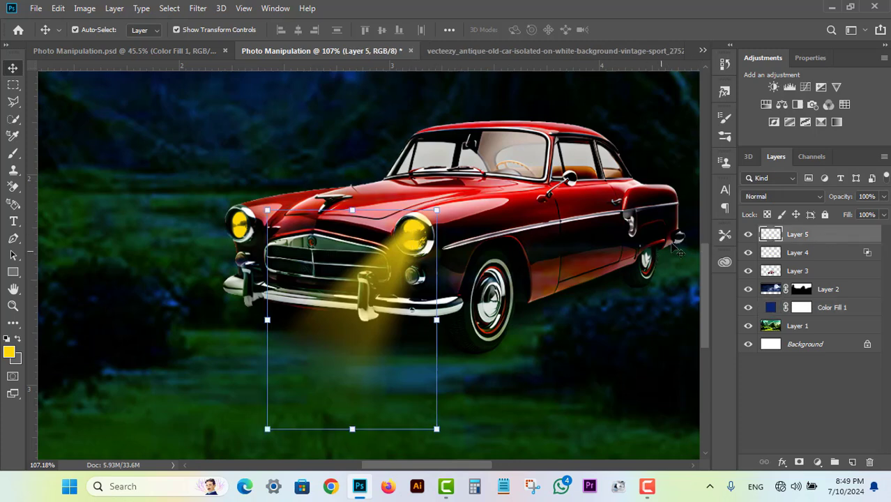
pyautogui.press('ctrl')
pyautogui.hotkey('ctrl', 'j')
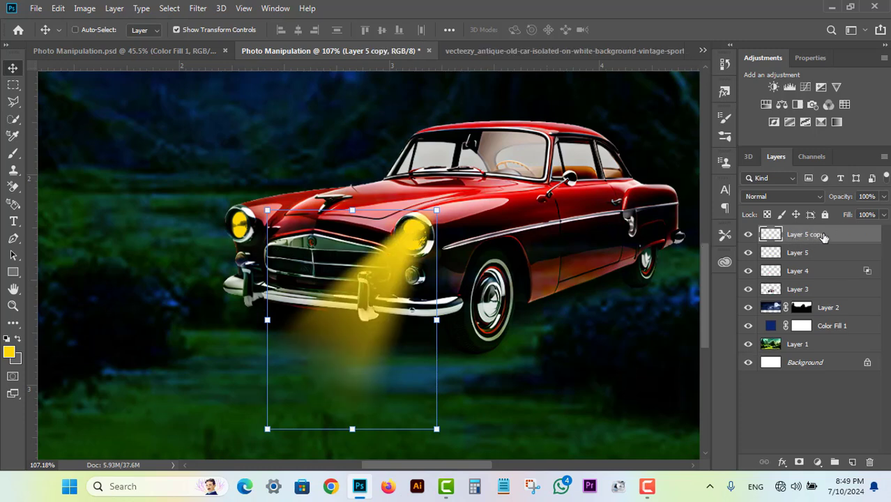
pyautogui.hotkey('ctrl', 'z')
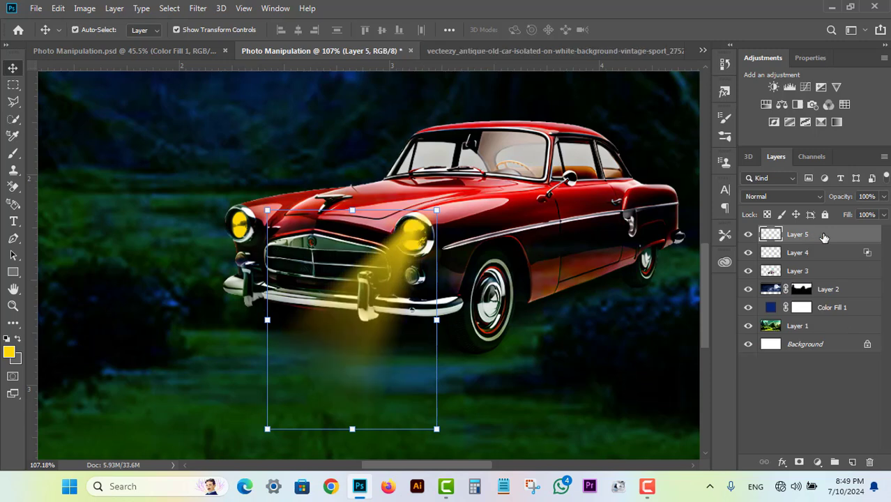
pyautogui.hotkey('ctrl', 'j')
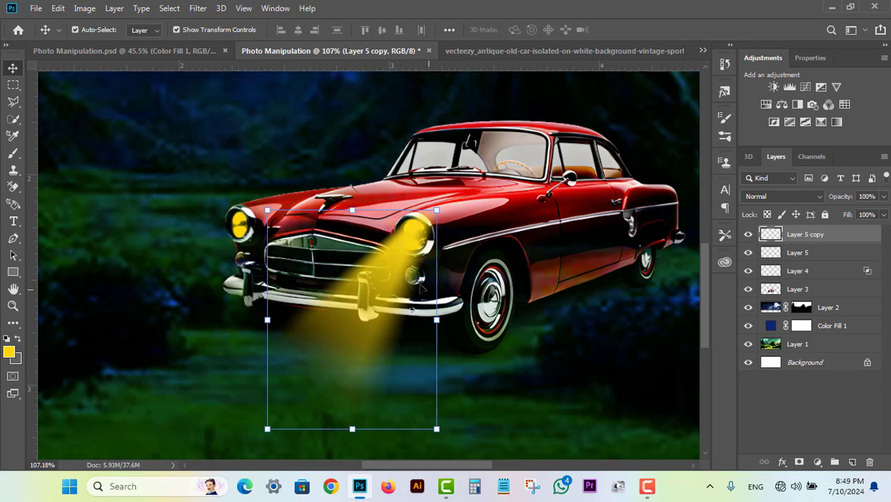
pyautogui.moveTo(404, 253); pyautogui.dragTo(227, 245)
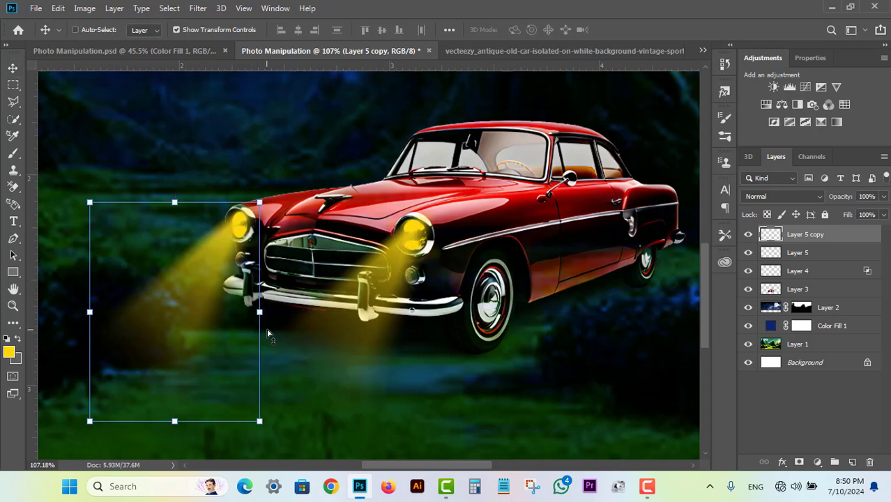
# Step: Distort the copied beam to widen its lower end beside the front bumper, and align its tip with the far headlight
pyautogui.hotkey('ctrl', 't')
pyautogui.rightClick(233, 242)
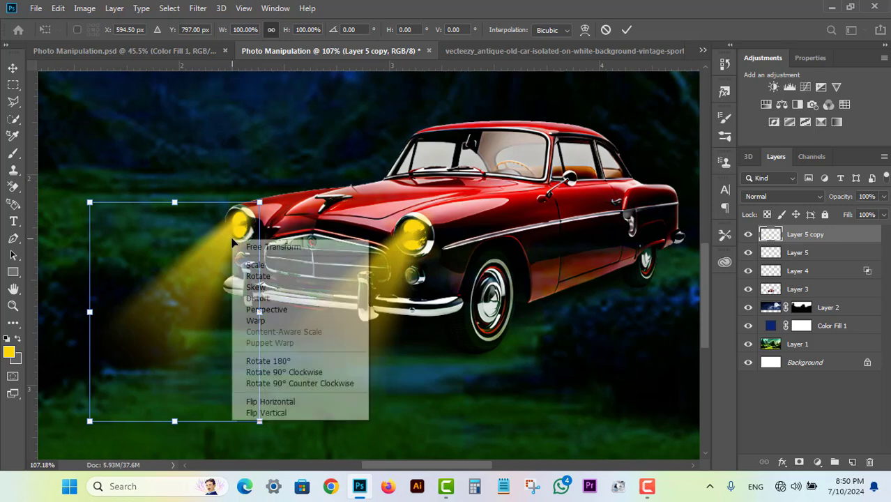
pyautogui.click(263, 300)
pyautogui.moveTo(259, 421); pyautogui.dragTo(301, 361)
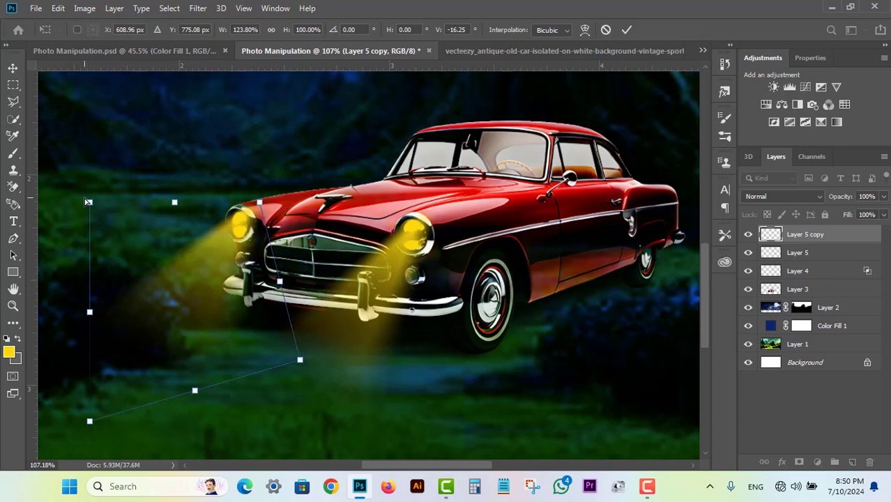
pyautogui.moveTo(88, 203)
pyautogui.mouseDown()
pyautogui.moveTo(105, 205)
pyautogui.moveTo(79, 218)
pyautogui.moveTo(82, 209)
pyautogui.mouseUp()
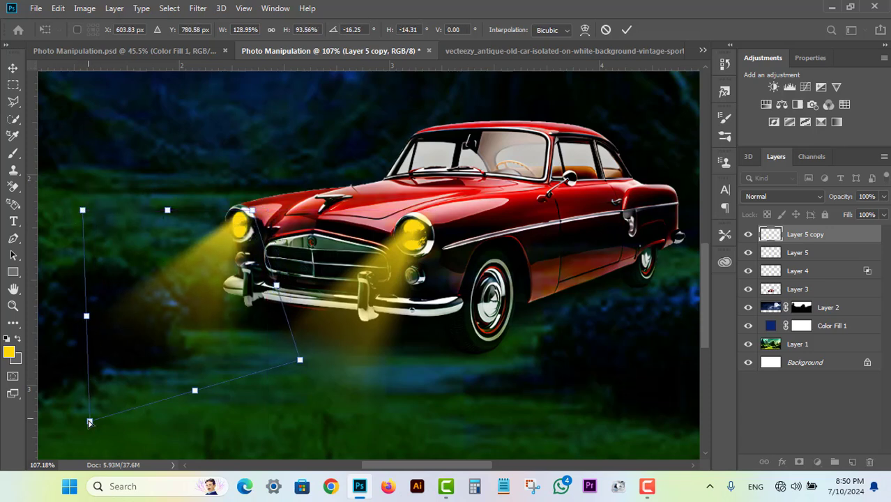
pyautogui.moveTo(89, 421)
pyautogui.mouseDown()
pyautogui.moveTo(102, 423)
pyautogui.moveTo(136, 383)
pyautogui.moveTo(81, 374)
pyautogui.moveTo(84, 415)
pyautogui.mouseUp()
pyautogui.moveTo(300, 361); pyautogui.dragTo(278, 345)
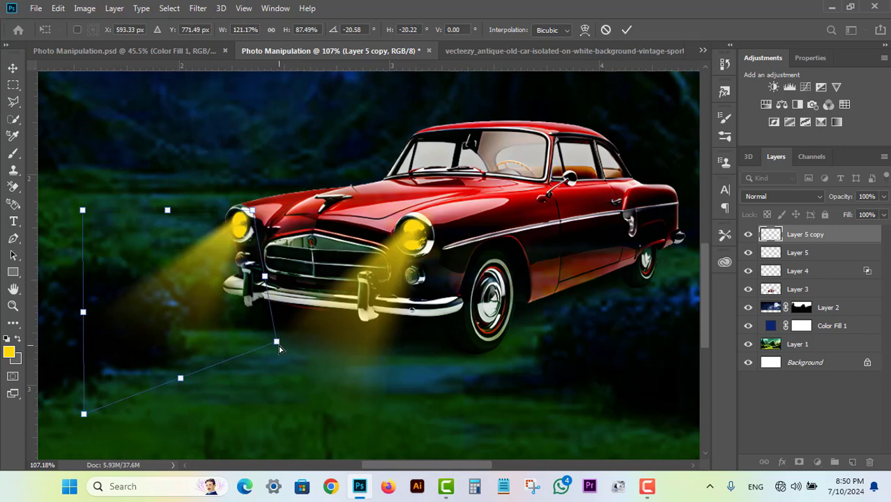
pyautogui.press('Return')
pyautogui.click(540, 377)
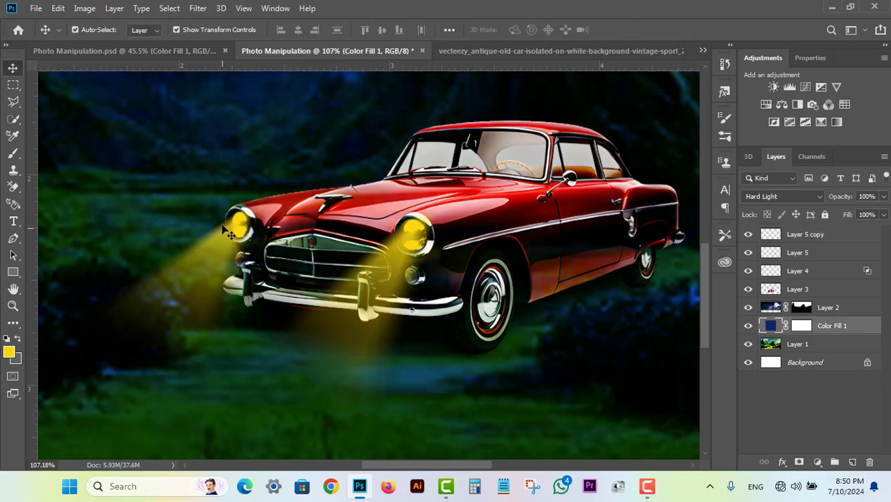
pyautogui.moveTo(230, 234); pyautogui.dragTo(235, 228)
pyautogui.click(635, 380)
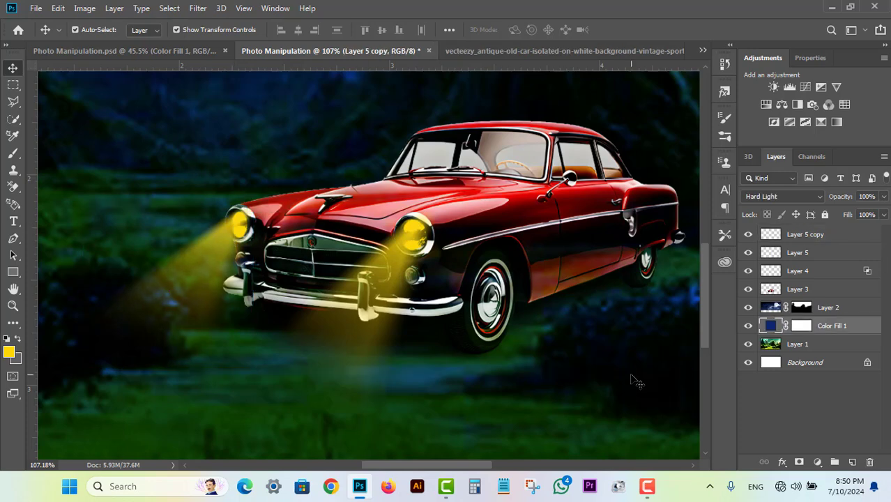
pyautogui.scroll(-5, 576, 359)
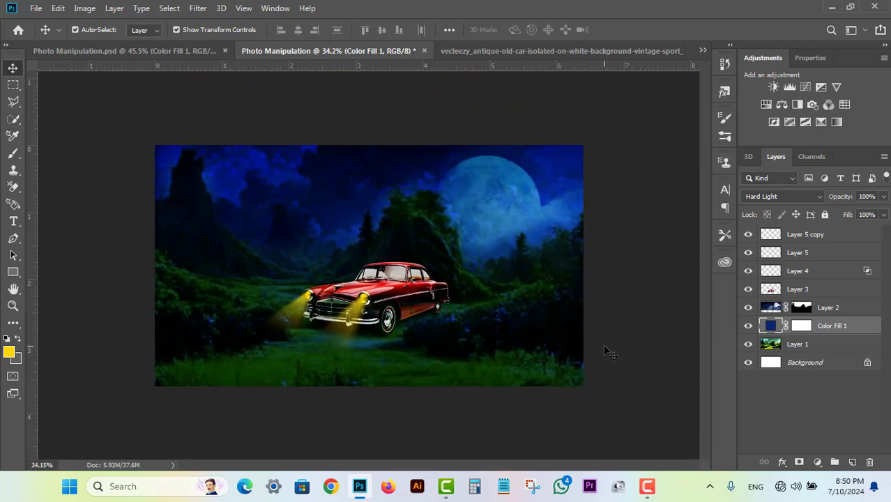
# Step: Add a Vibrance adjustment layer above the copied beam layer and set its saturation to +91
pyautogui.click(811, 237)
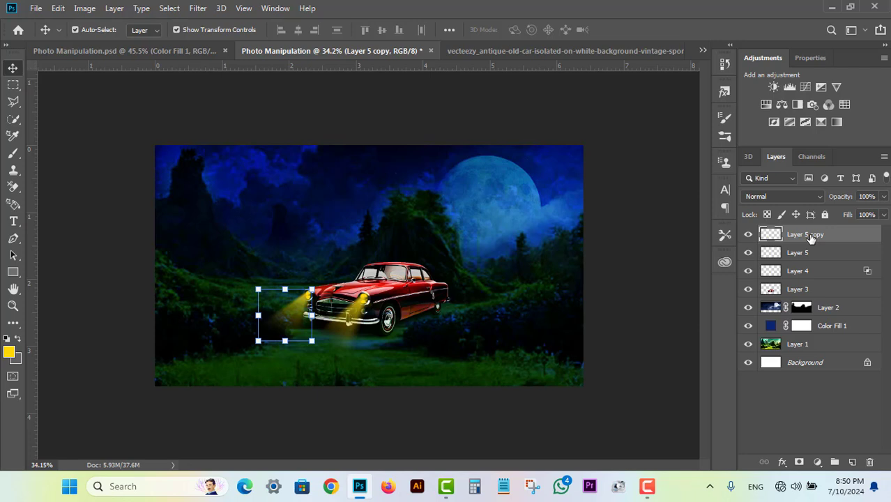
pyautogui.click(835, 85)
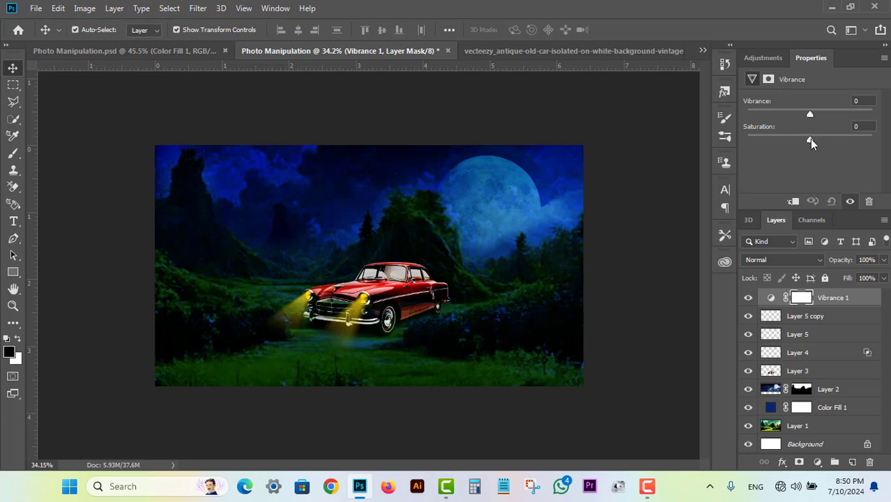
pyautogui.moveTo(810, 138); pyautogui.dragTo(866, 142)
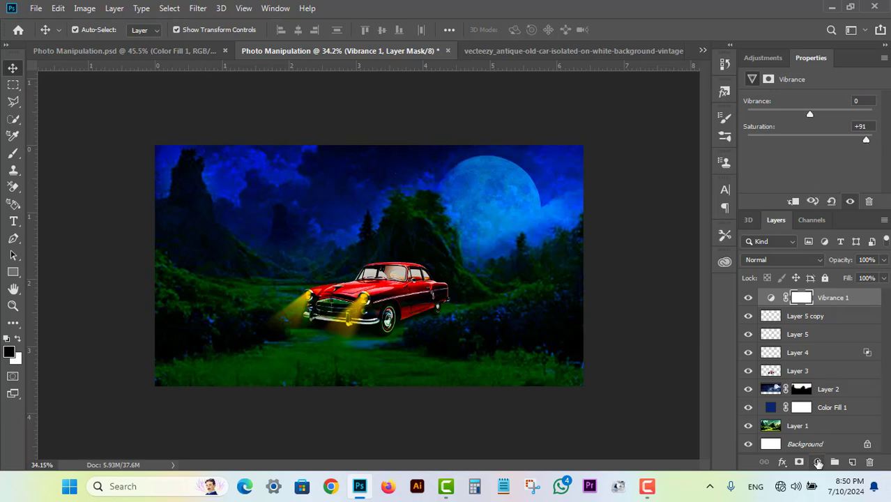
# Step: Add a Solid Color fill layer in bright blue (#0291ff) above the Vibrance adjustment layer
pyautogui.click(818, 462)
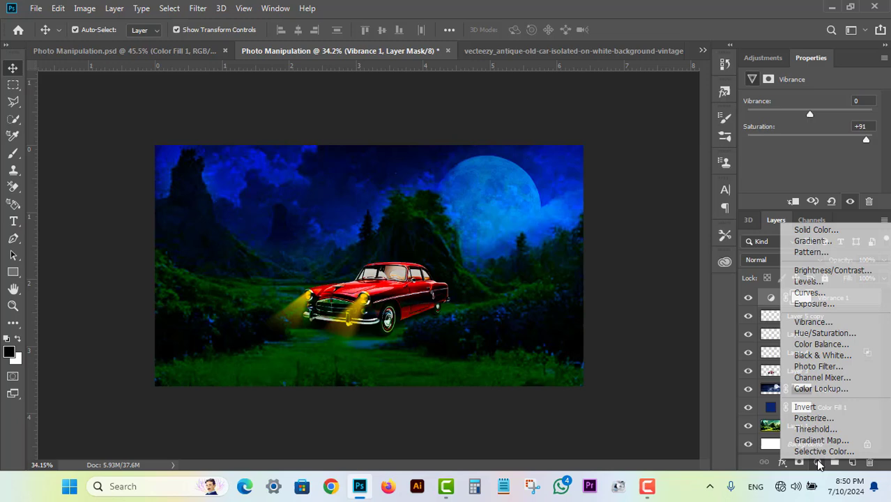
pyautogui.click(830, 233)
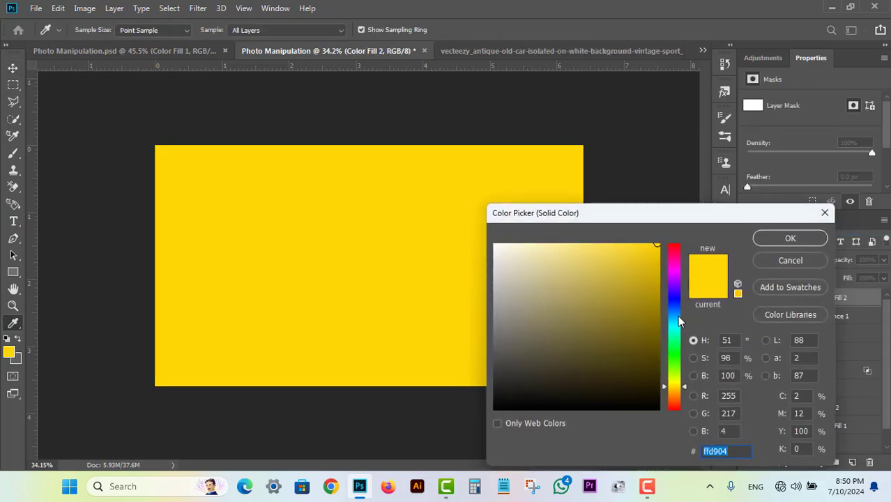
pyautogui.click(675, 314)
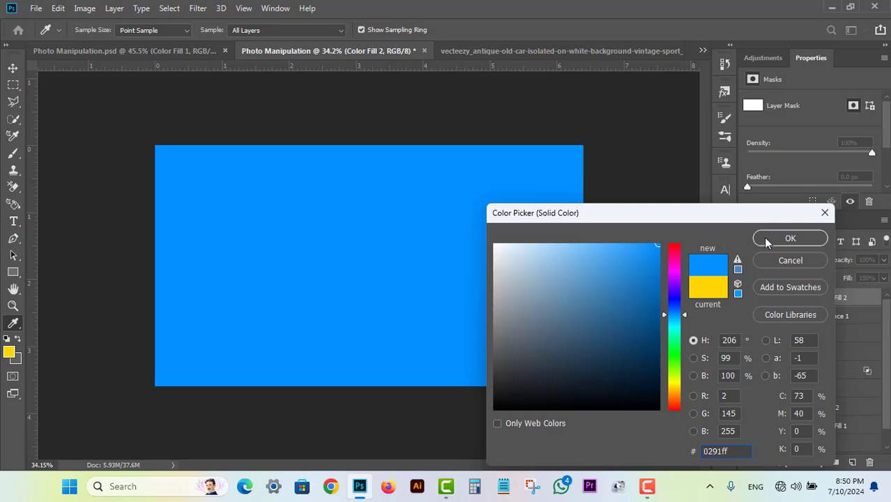
pyautogui.click(767, 242)
# Step: Set the blue fill layer's blend mode to Multiply and lower its opacity to 48%
pyautogui.click(777, 264)
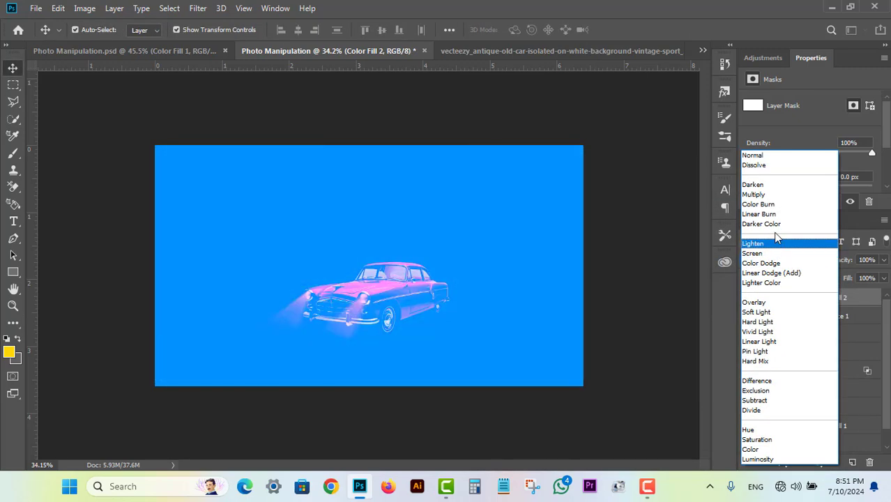
pyautogui.click(765, 198)
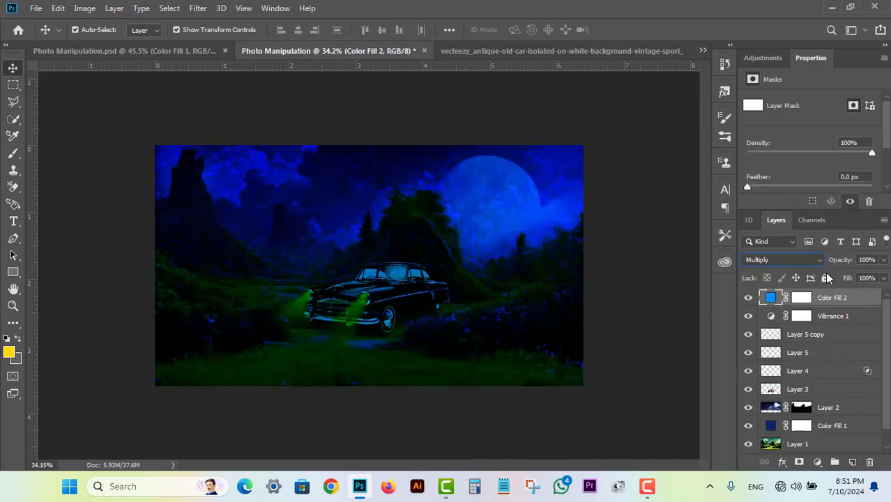
pyautogui.click(884, 260)
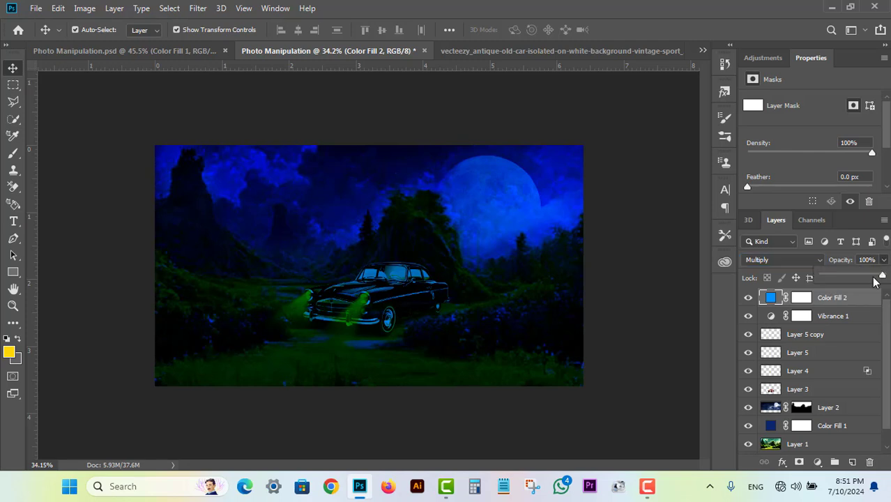
pyautogui.click(882, 262)
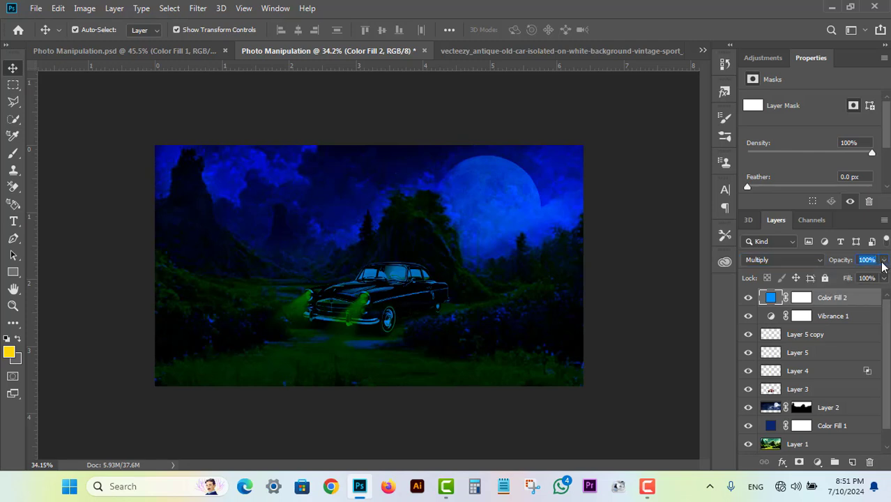
pyautogui.click(883, 260)
pyautogui.moveTo(883, 278); pyautogui.dragTo(849, 274)
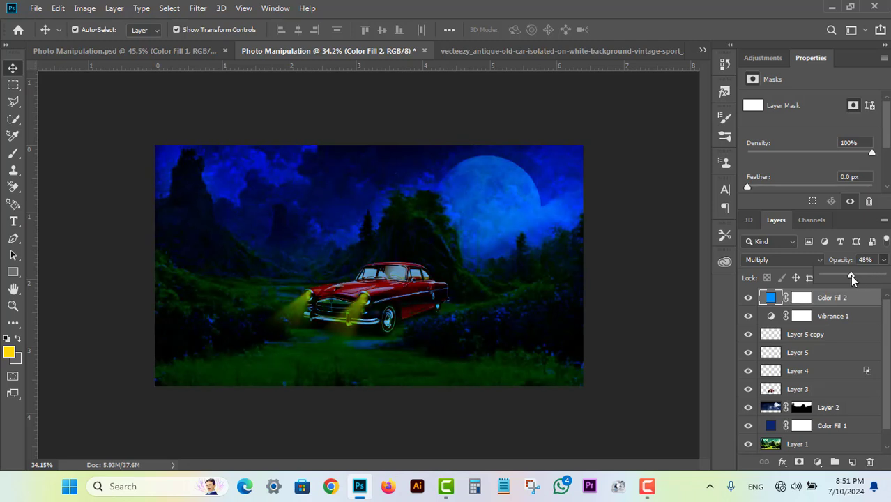
pyautogui.click(681, 280)
pyautogui.hotkey('ctrl', '+')
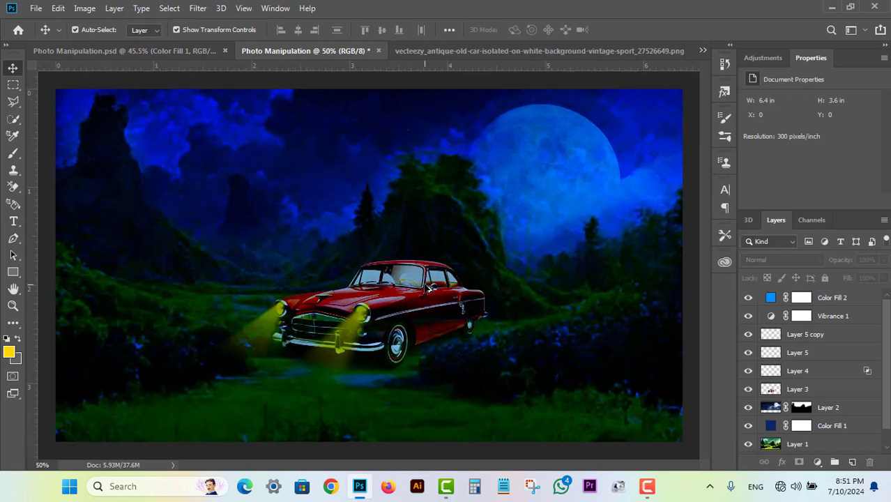
pyautogui.scroll(-2, 428, 286)
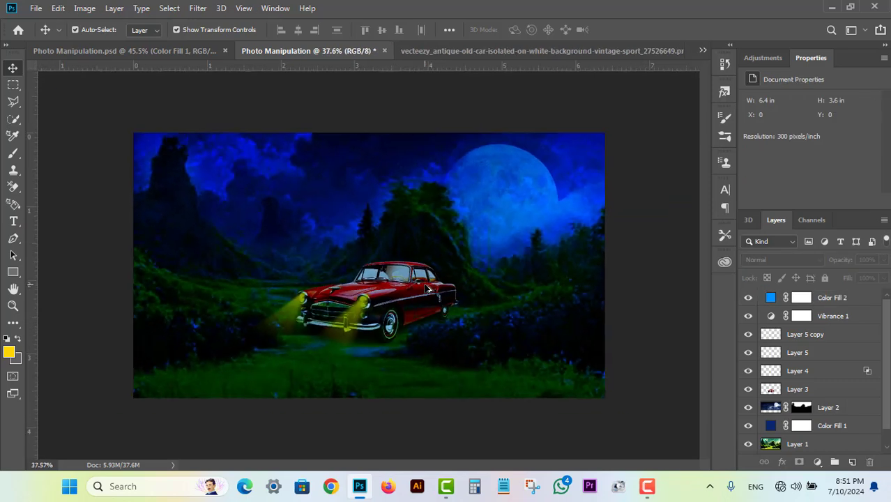
pyautogui.scroll(1, 392, 272)
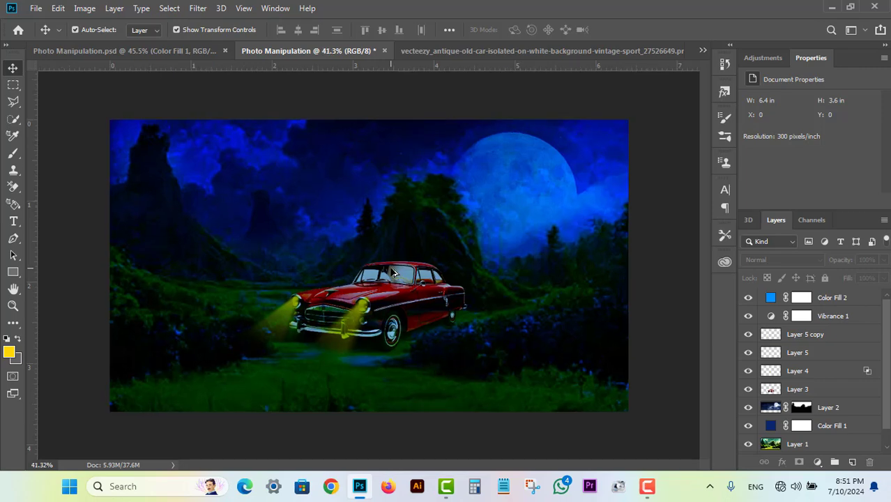